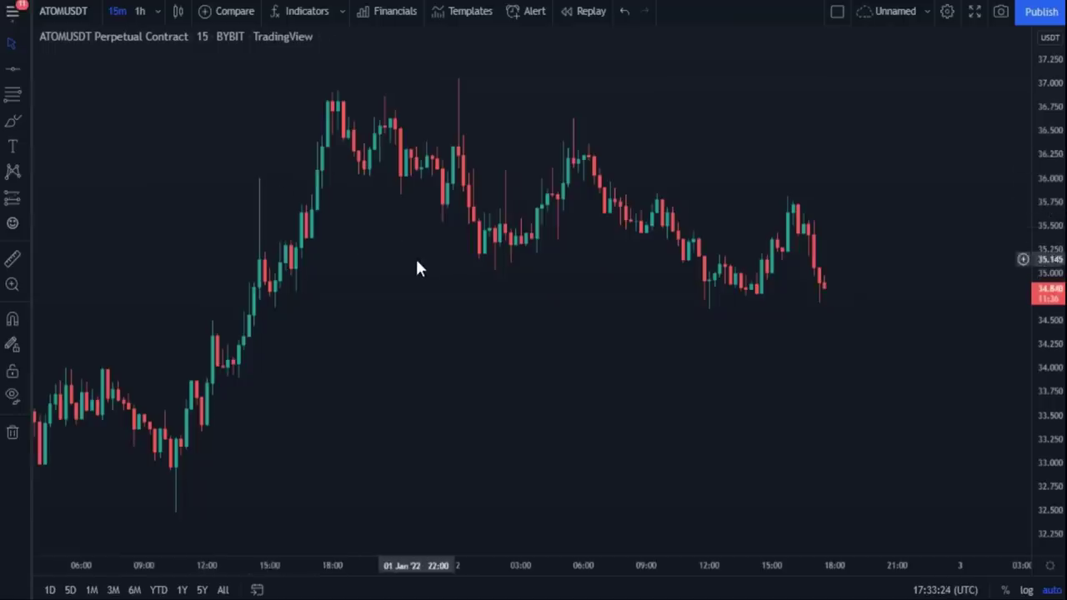
Add the built-in Moving Average indicator to the ATOMUSDT chart and increase its length in the input settings
{"action": "scroll", "coordinate": [463, 362], "scroll_direction": "up", "scroll_amount": 3}
{"action": "left_click_drag", "start_coordinate": [515, 388], "coordinate": [568, 388]}
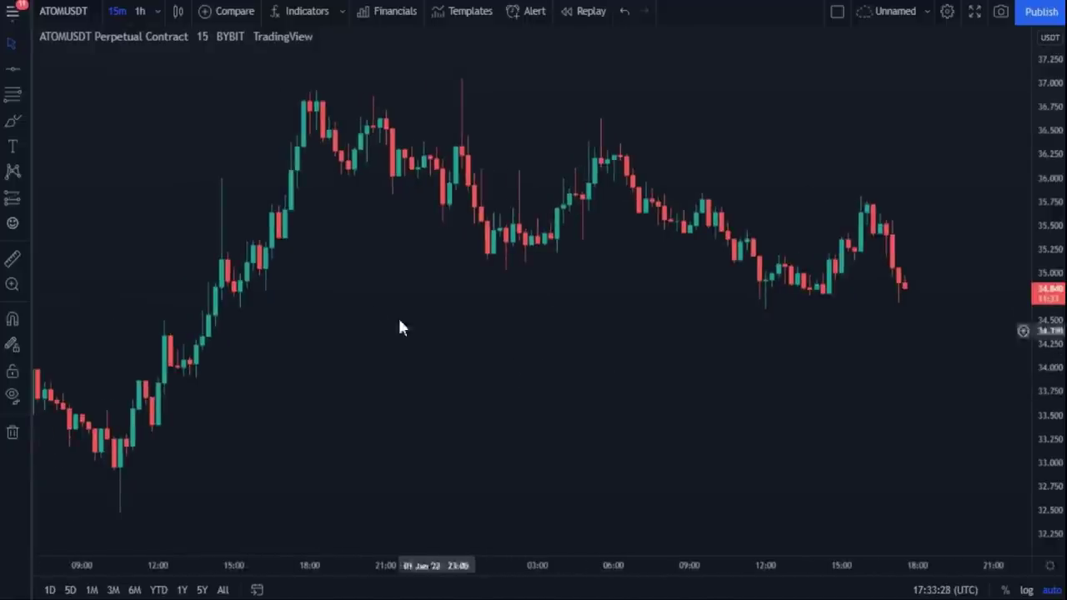
{"action": "left_click", "coordinate": [322, 12]}
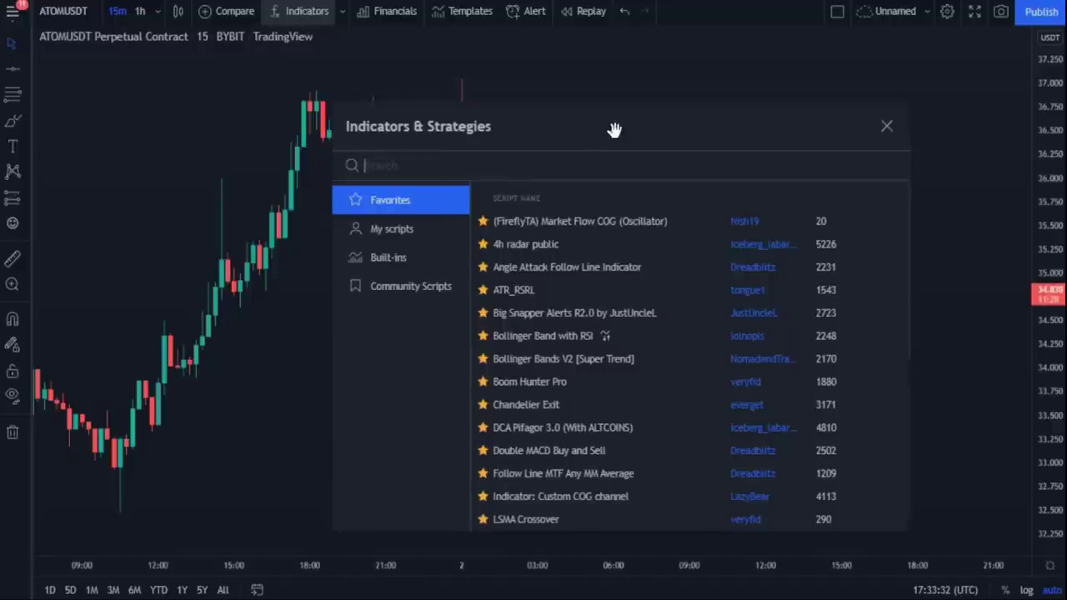
{"action": "left_click_drag", "start_coordinate": [614, 131], "coordinate": [564, 126]}
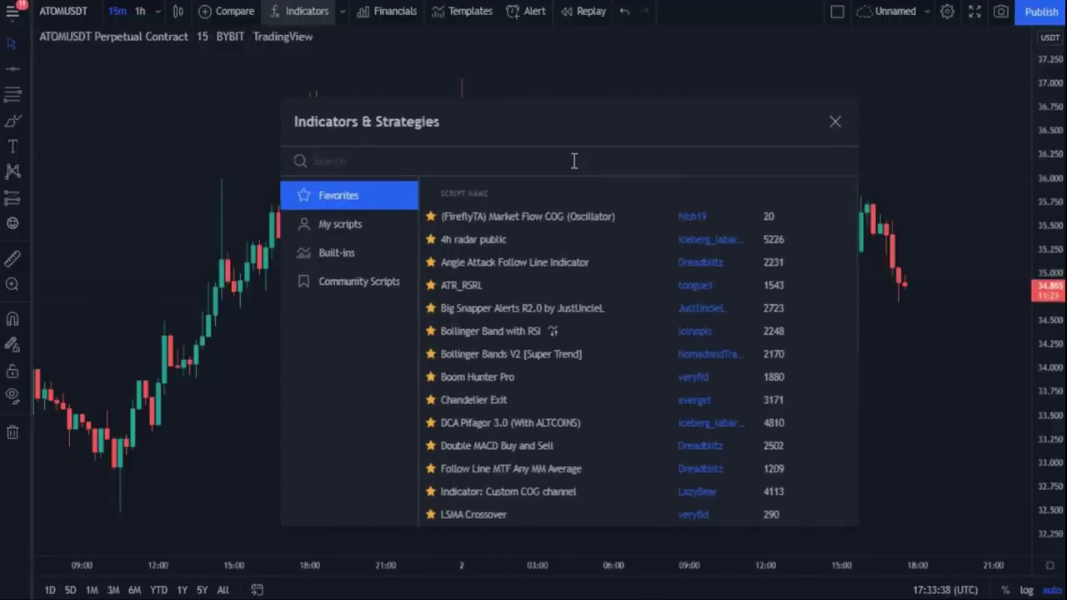
{"action": "type", "text": "MOVING AV"}
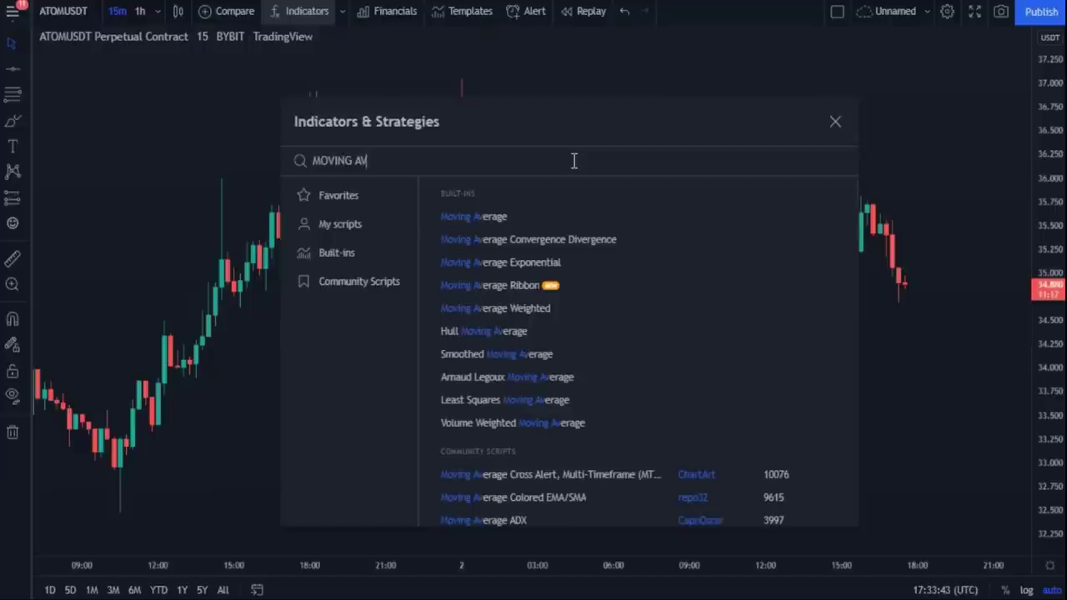
{"action": "left_click", "coordinate": [517, 216]}
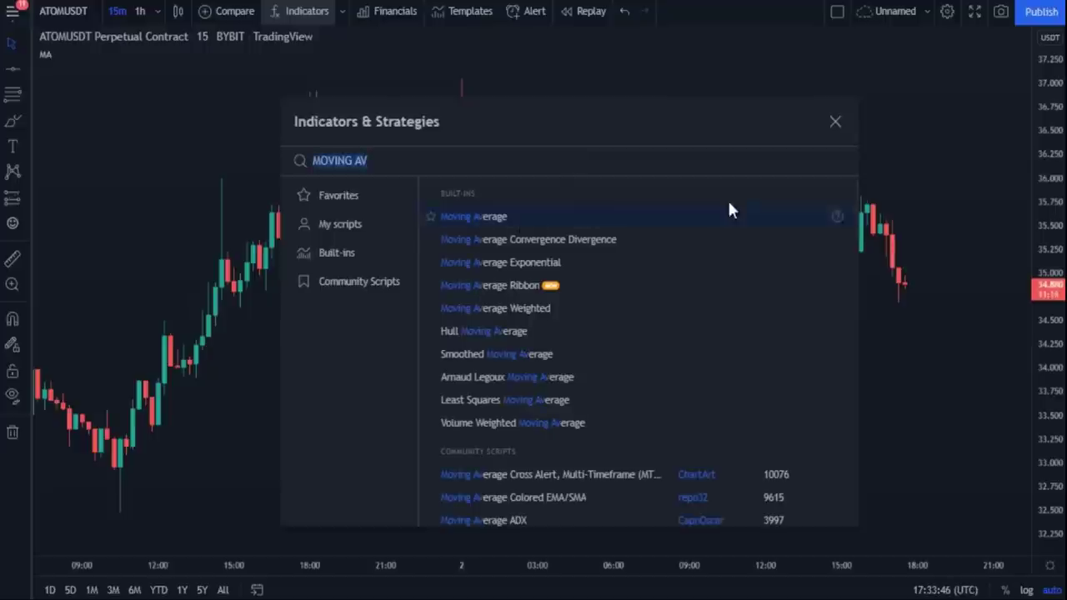
{"action": "left_click", "coordinate": [835, 123]}
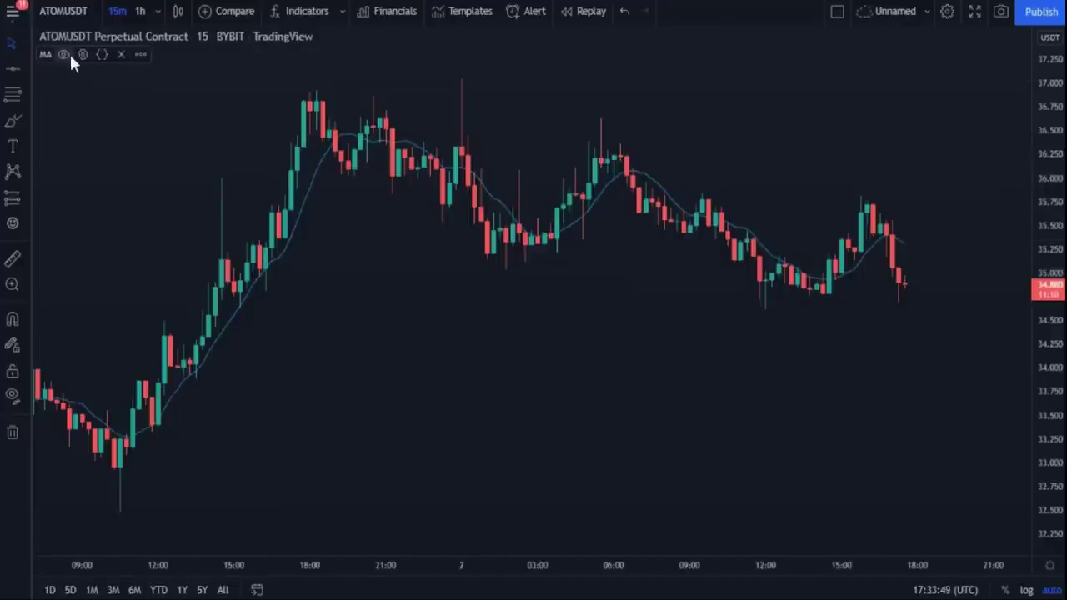
{"action": "left_click", "coordinate": [82, 54]}
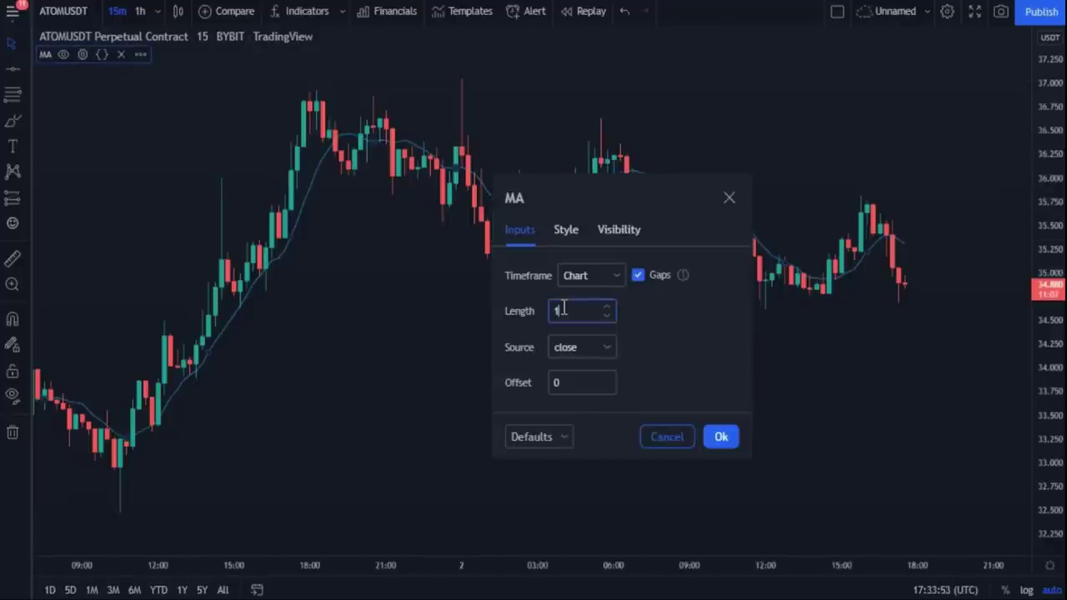
{"action": "left_click", "coordinate": [725, 438]}
Examine how the price moves relative to the moving average and its crossings through late December and up to the latest candles
{"action": "scroll", "coordinate": [654, 412], "scroll_direction": "down", "scroll_amount": 5}
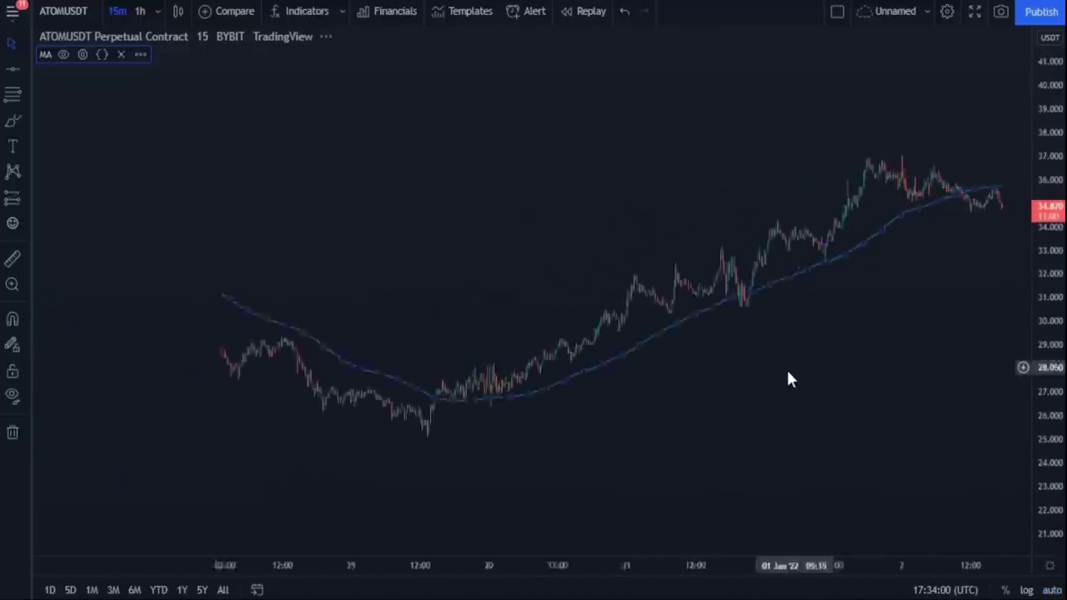
{"action": "left_click_drag", "start_coordinate": [722, 388], "coordinate": [705, 402]}
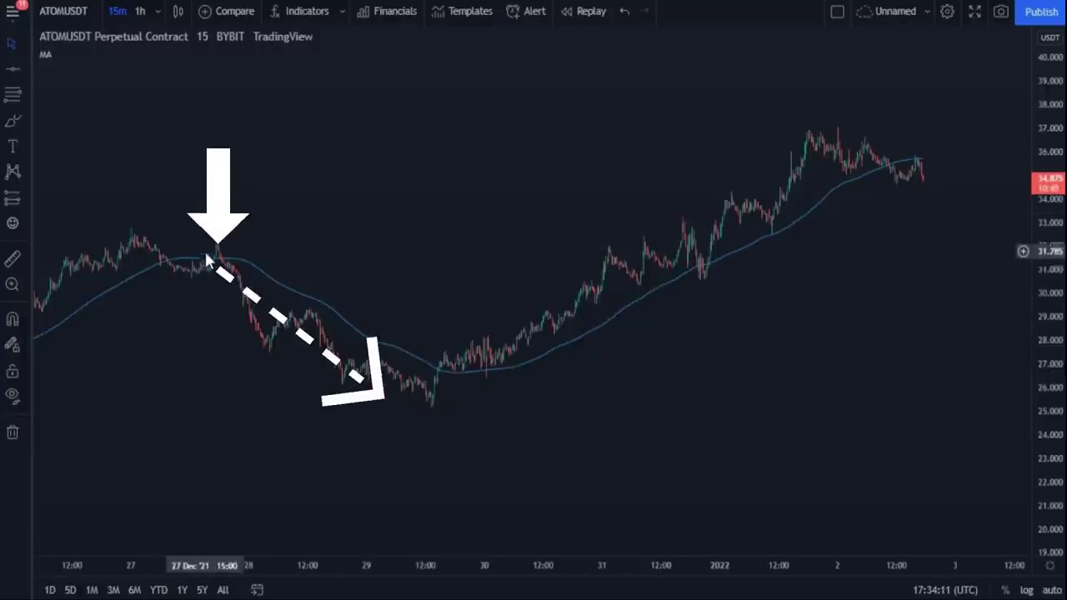
{"action": "left_click_drag", "start_coordinate": [205, 452], "coordinate": [634, 398]}
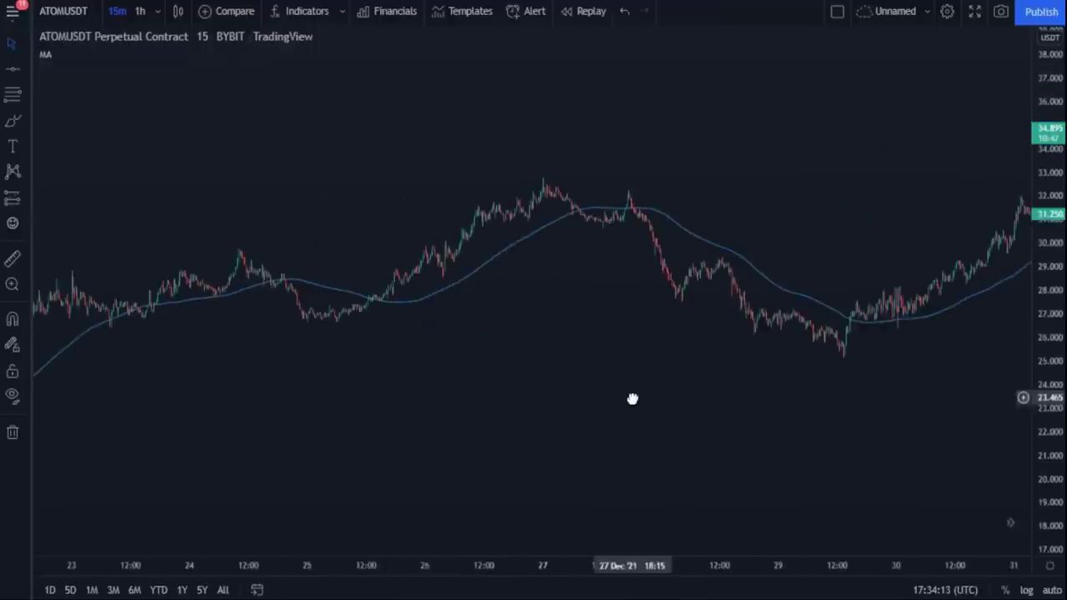
{"action": "left_click_drag", "start_coordinate": [257, 387], "coordinate": [659, 292]}
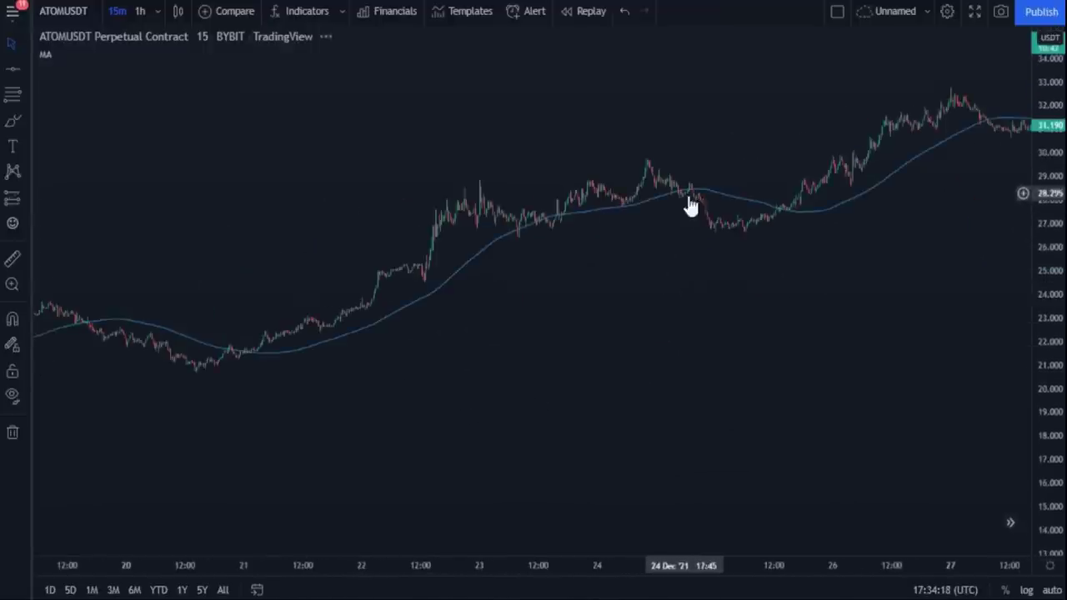
{"action": "left_click_drag", "start_coordinate": [58, 312], "coordinate": [345, 305]}
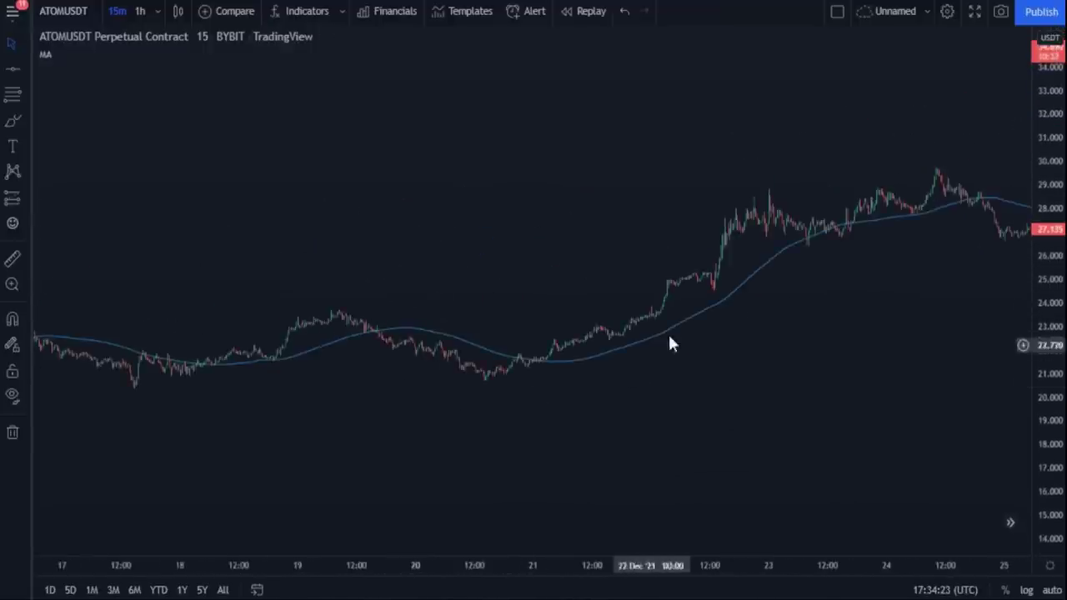
{"action": "left_click_drag", "start_coordinate": [991, 358], "coordinate": [374, 416]}
{"action": "left_click_drag", "start_coordinate": [903, 425], "coordinate": [450, 438]}
{"action": "scroll", "coordinate": [450, 437], "scroll_direction": "down", "scroll_amount": 2}
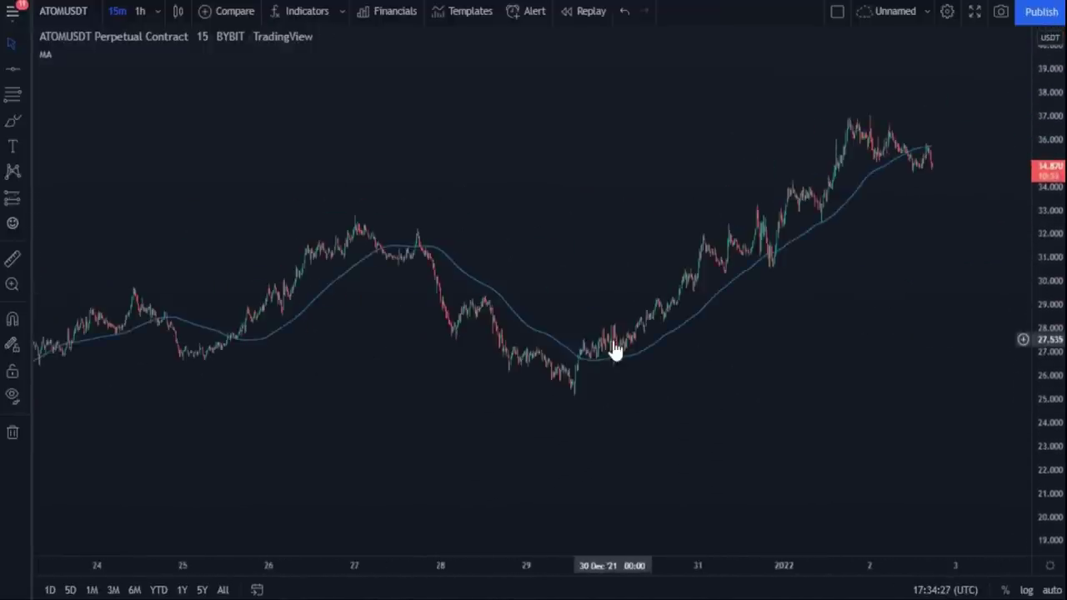
Remove the moving average indicator from the chart
{"action": "mouse_move", "coordinate": [78, 59]}
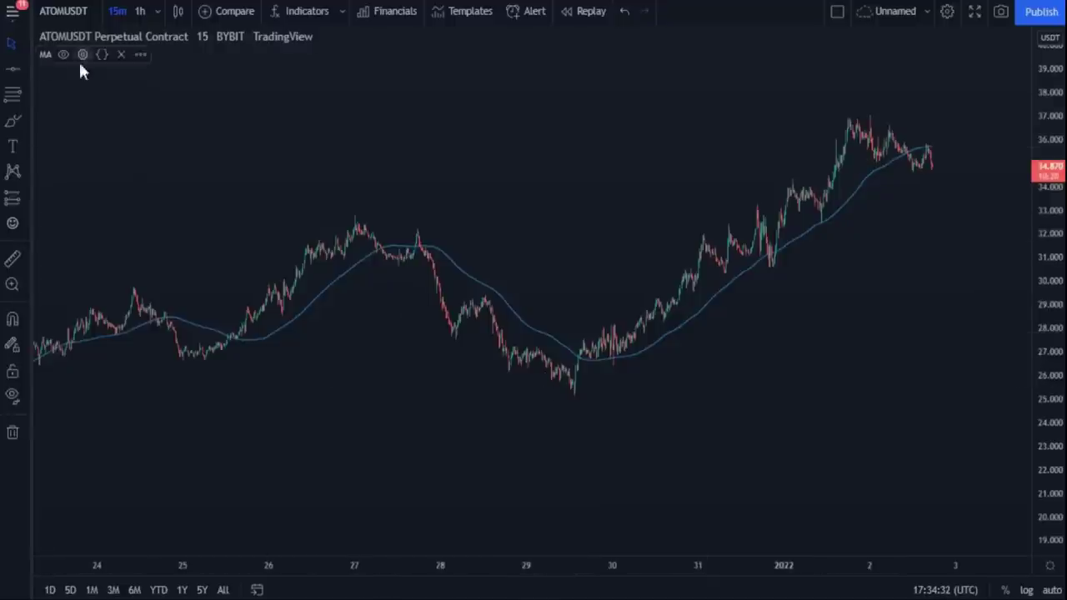
{"action": "left_click", "coordinate": [120, 54]}
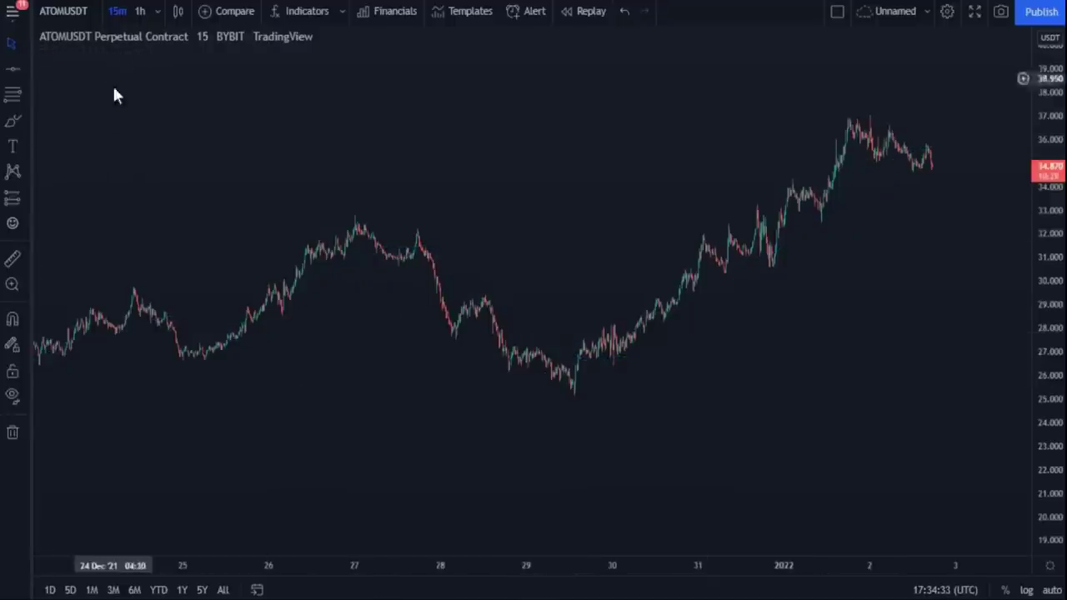
Search the indicators for Big Snapper and add Big Snapper Alerts R2.0 to the chart
{"action": "left_click", "coordinate": [307, 11]}
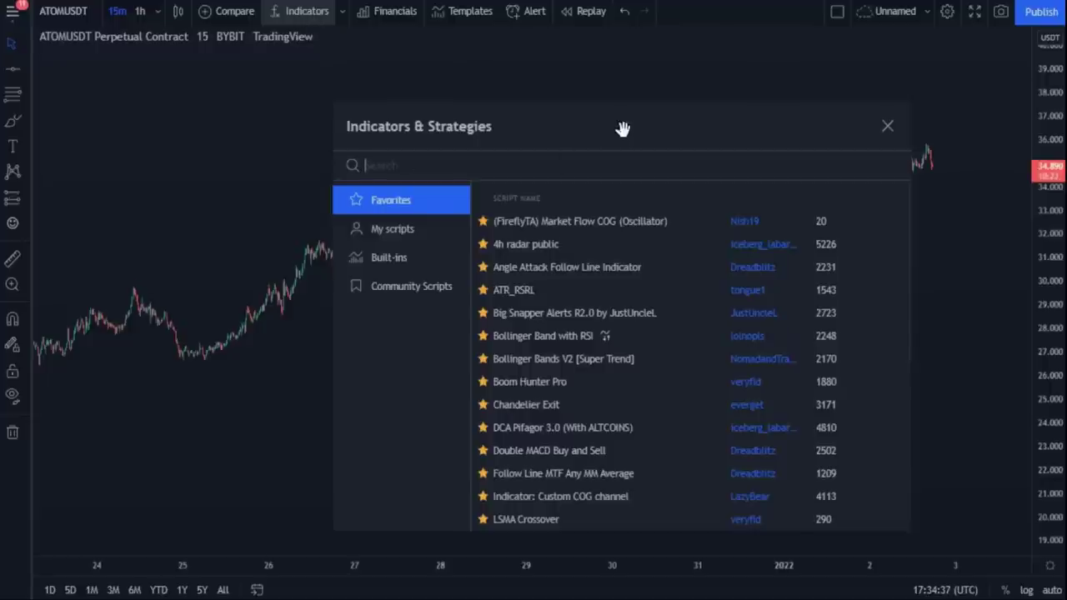
{"action": "left_click_drag", "start_coordinate": [622, 129], "coordinate": [600, 123]}
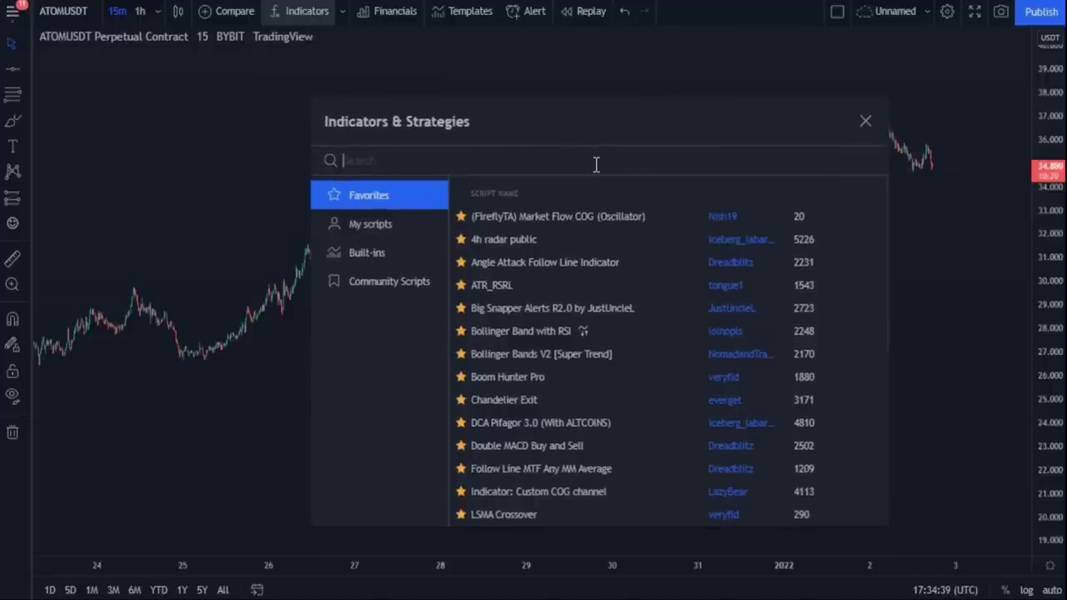
{"action": "type", "text": "Bi"}
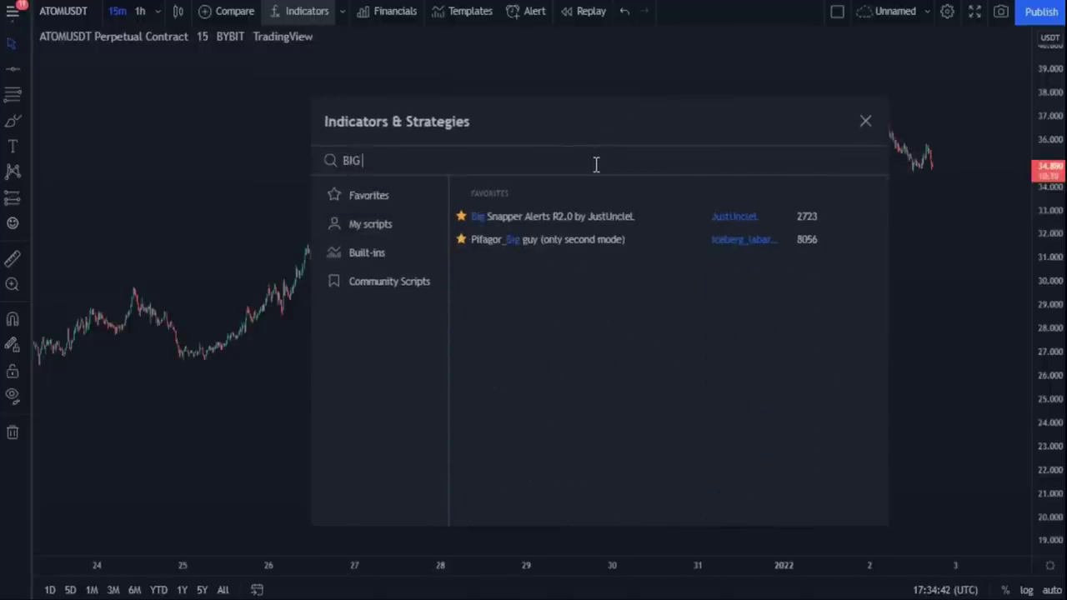
{"action": "type", "text": "G SNAPPP"}
{"action": "key", "text": "BackSpace"}
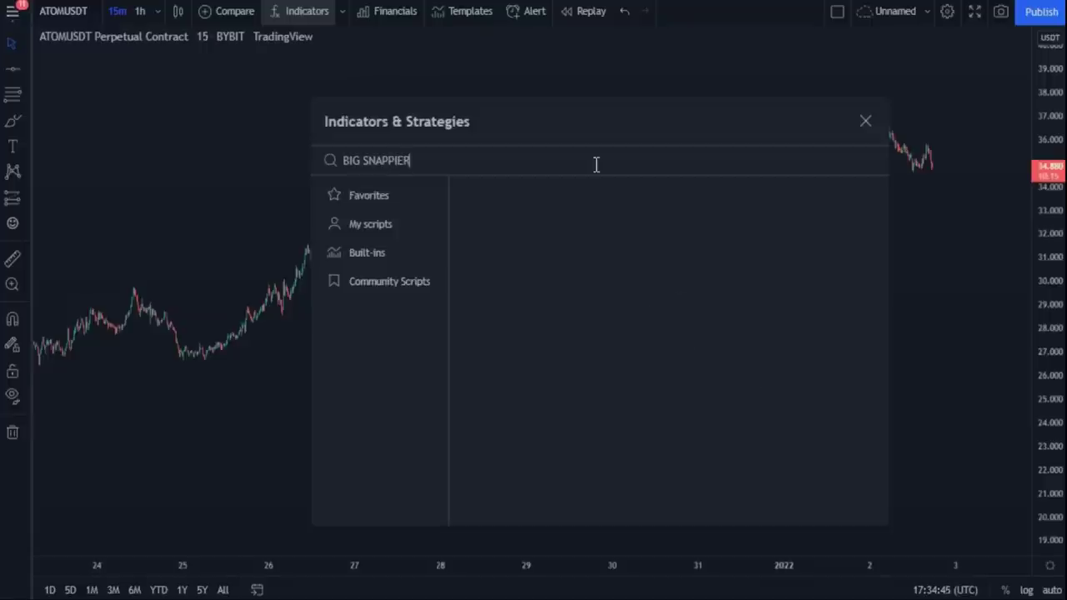
{"action": "type", "text": "ER"}
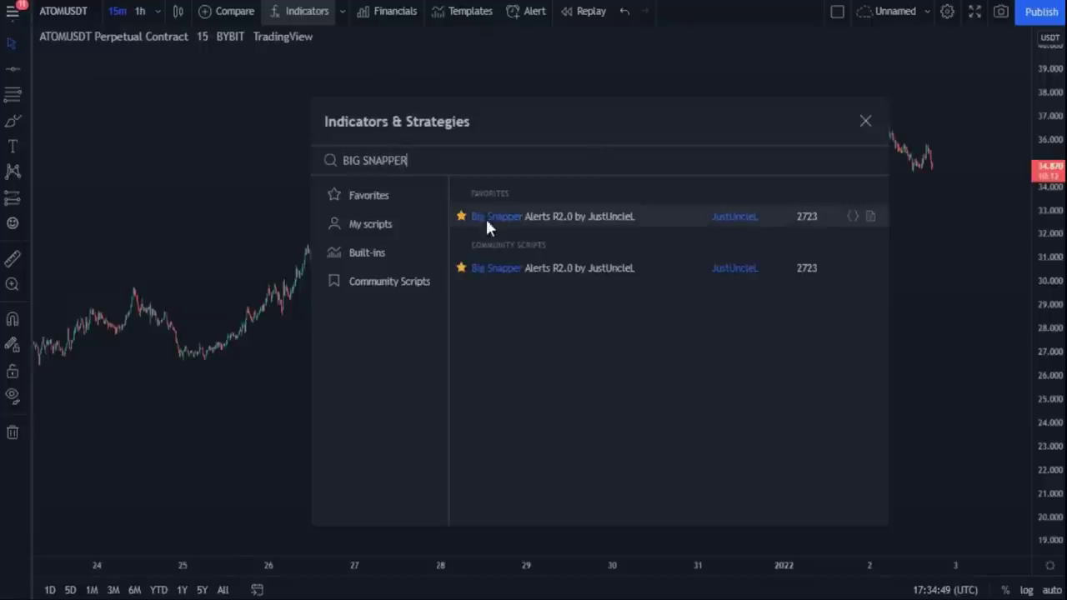
{"action": "mouse_move", "coordinate": [749, 219]}
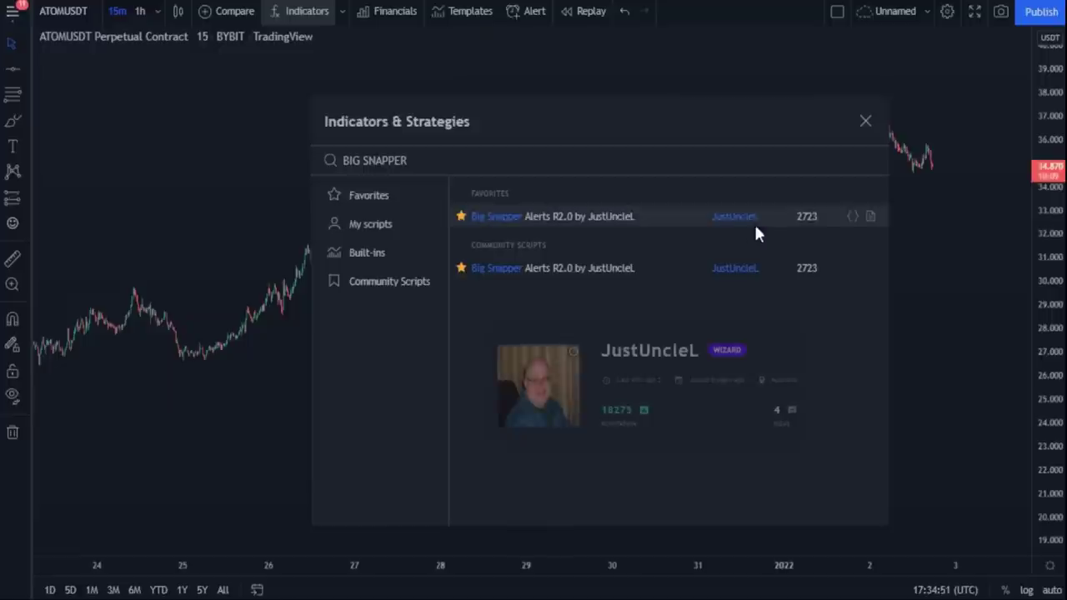
{"action": "left_click", "coordinate": [599, 216]}
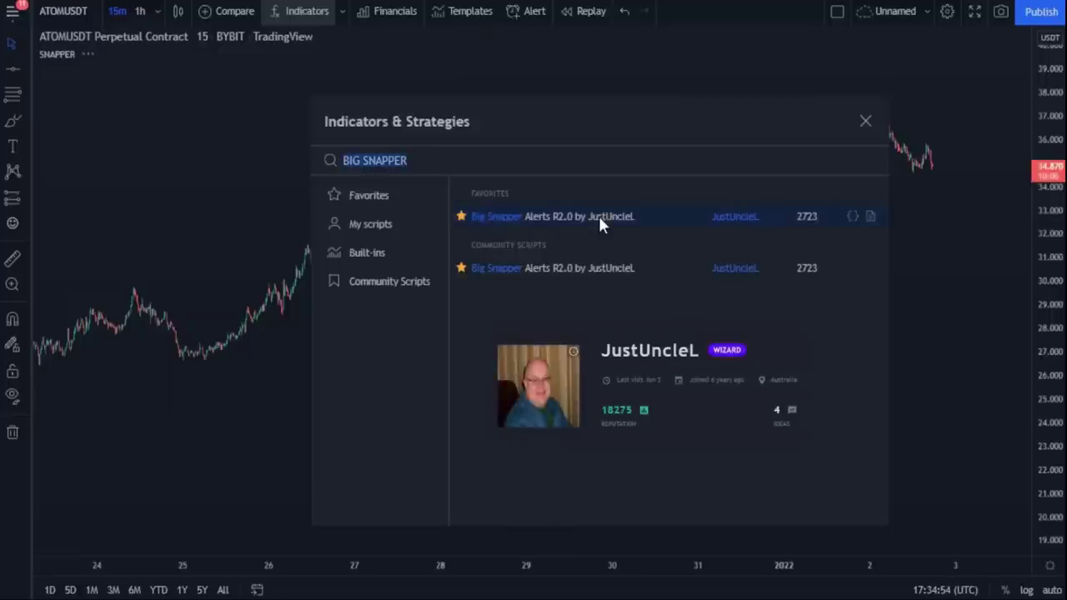
{"action": "left_click", "coordinate": [865, 121]}
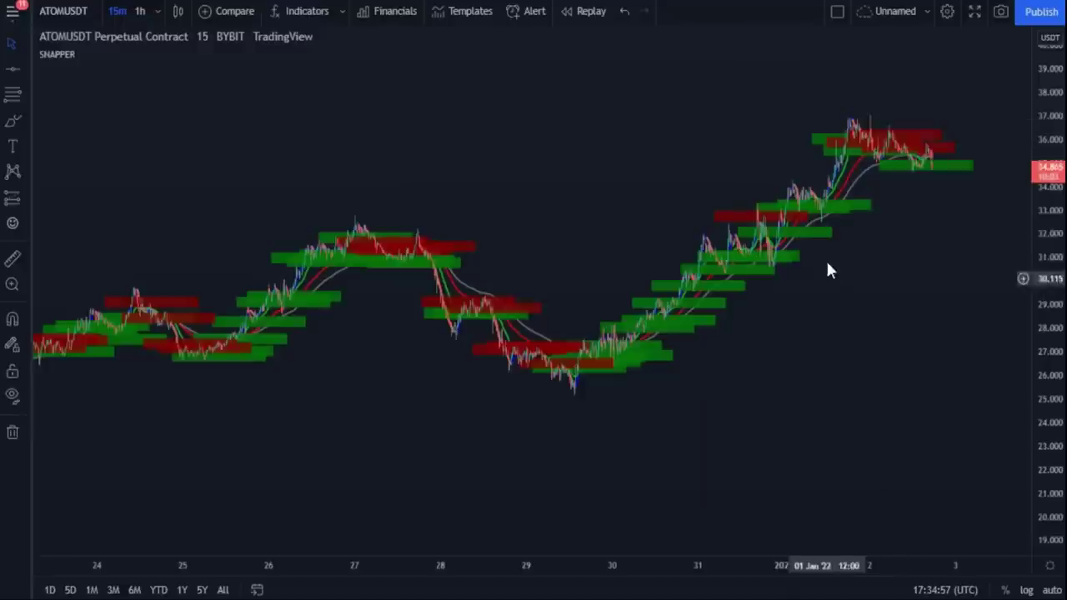
In the SNAPPER style settings, turn off Coloured MA, Fast MA, Medium MA, 3xMA Trend Direction and SuperTrend
{"action": "scroll", "coordinate": [717, 358], "scroll_direction": "up", "scroll_amount": 1}
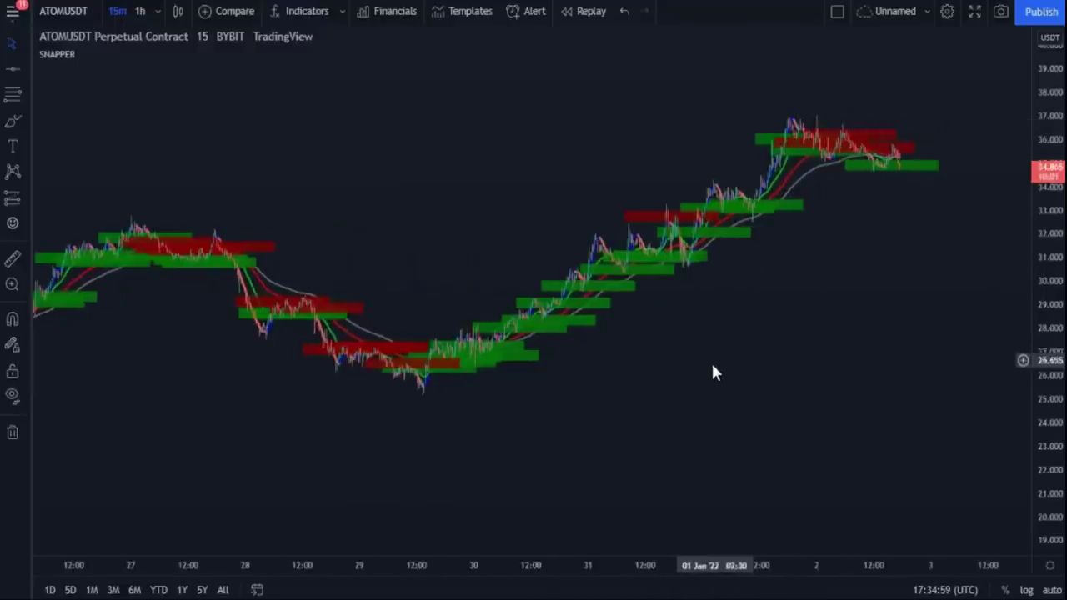
{"action": "scroll", "coordinate": [658, 433], "scroll_direction": "up", "scroll_amount": 1}
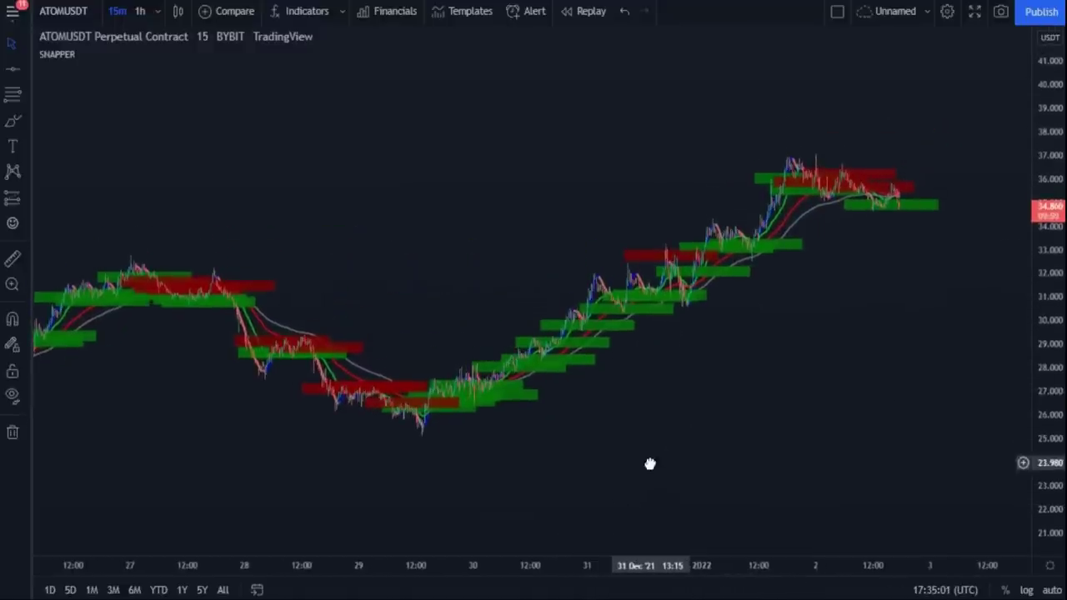
{"action": "scroll", "coordinate": [750, 328], "scroll_direction": "up", "scroll_amount": 2}
{"action": "scroll", "coordinate": [744, 328], "scroll_direction": "down", "scroll_amount": 3}
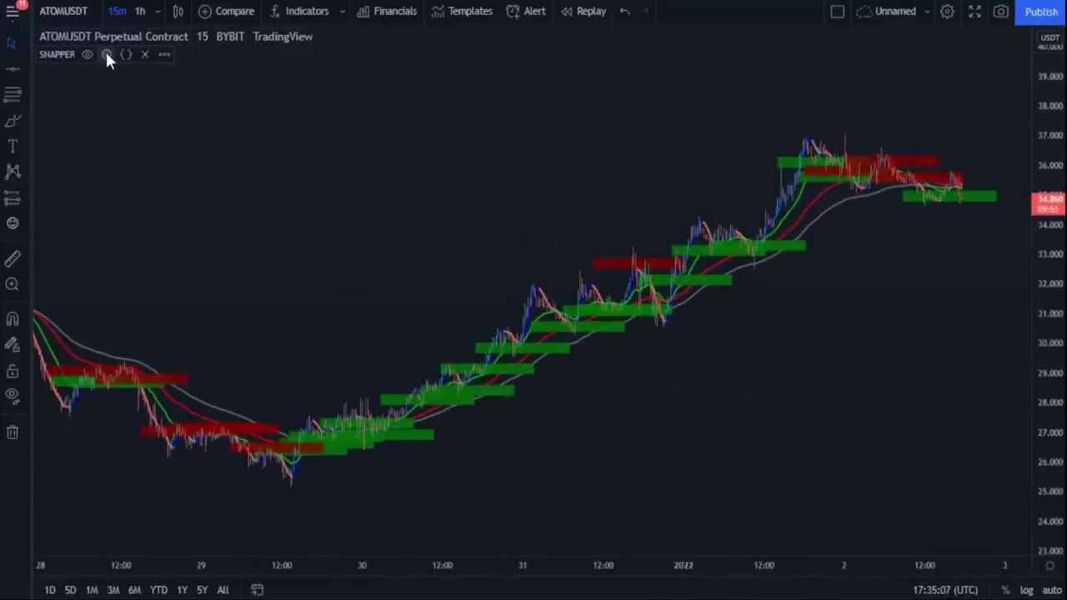
{"action": "left_click", "coordinate": [106, 55]}
{"action": "left_click_drag", "start_coordinate": [601, 35], "coordinate": [575, 31]}
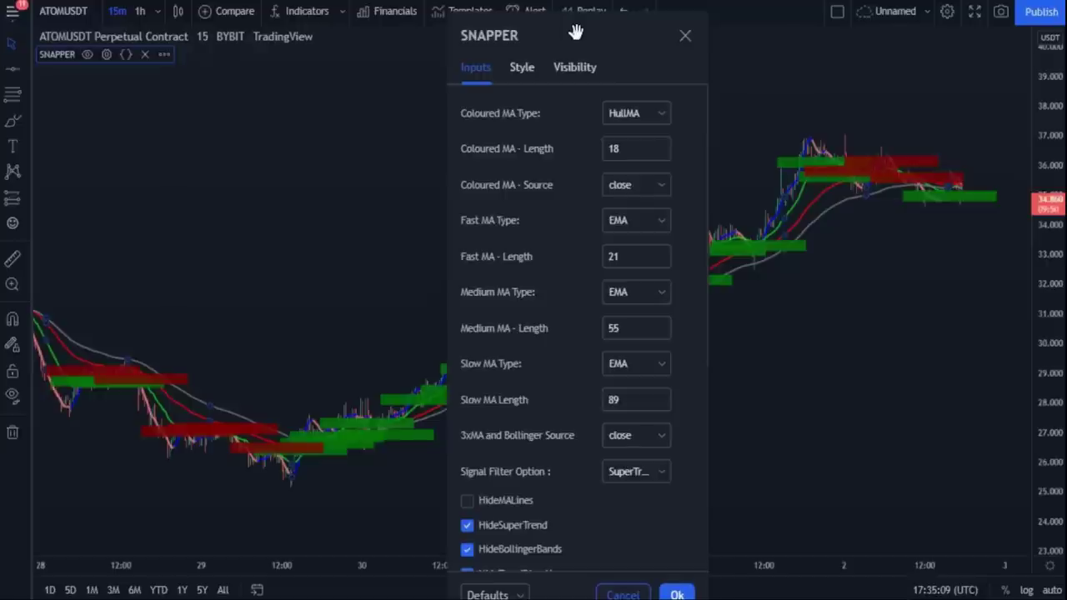
{"action": "left_click", "coordinate": [523, 68]}
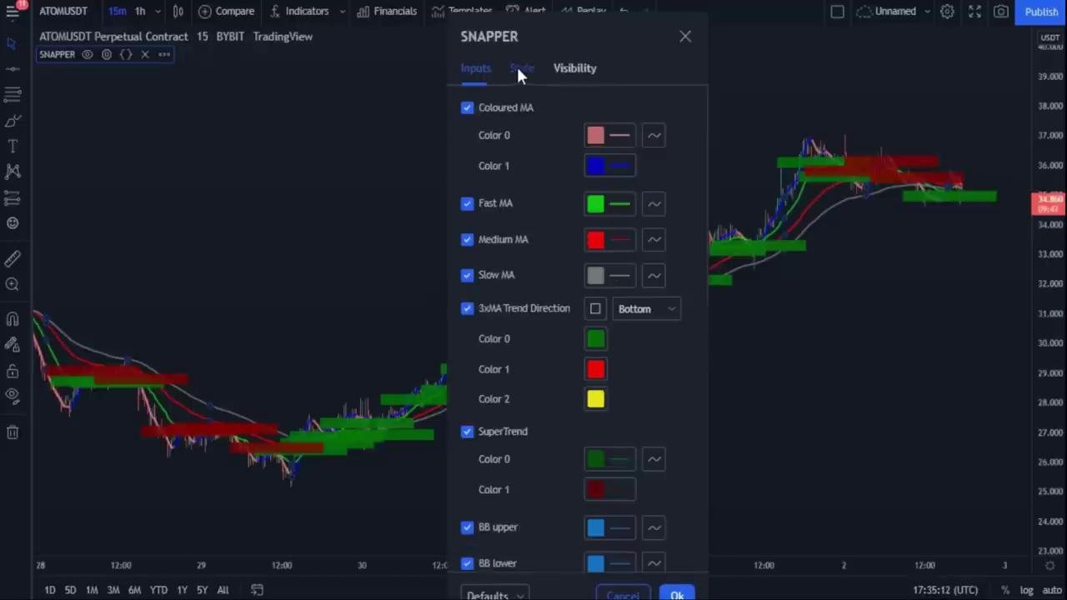
{"action": "left_click", "coordinate": [467, 107]}
{"action": "left_click", "coordinate": [467, 203]}
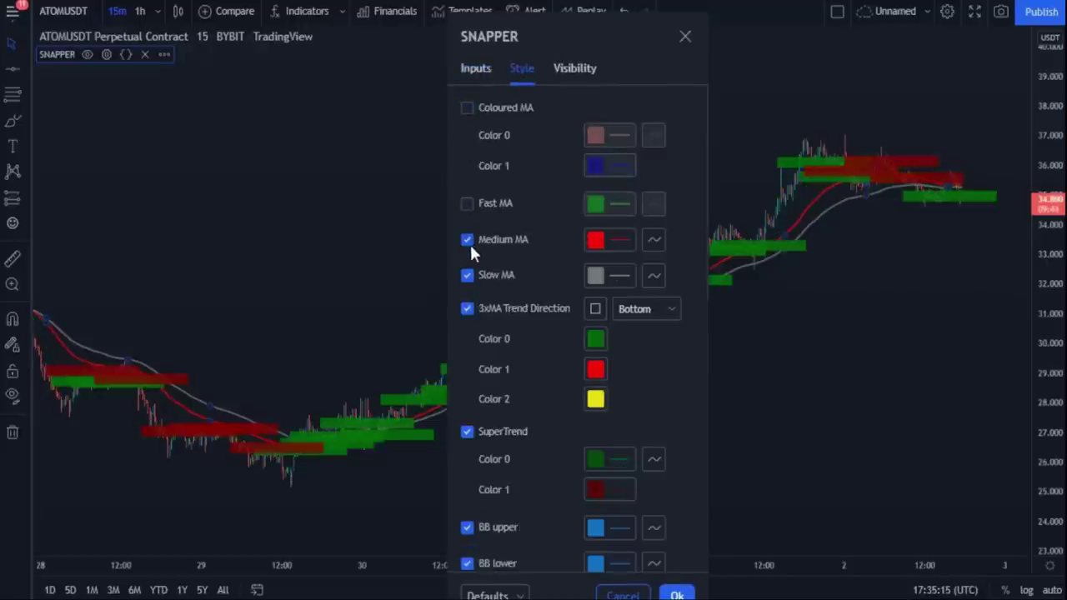
{"action": "left_click", "coordinate": [468, 240]}
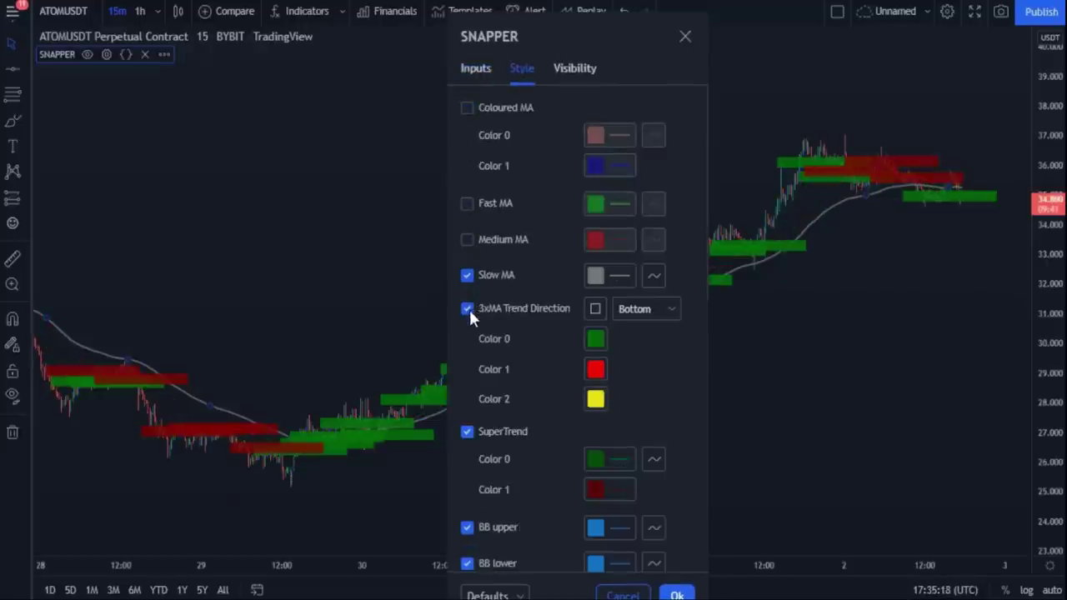
{"action": "left_click", "coordinate": [467, 308]}
Turn off BB upper and BB lower, review the remaining SNAPPER style options and apply the settings
{"action": "scroll", "coordinate": [522, 385], "scroll_direction": "down", "scroll_amount": 4}
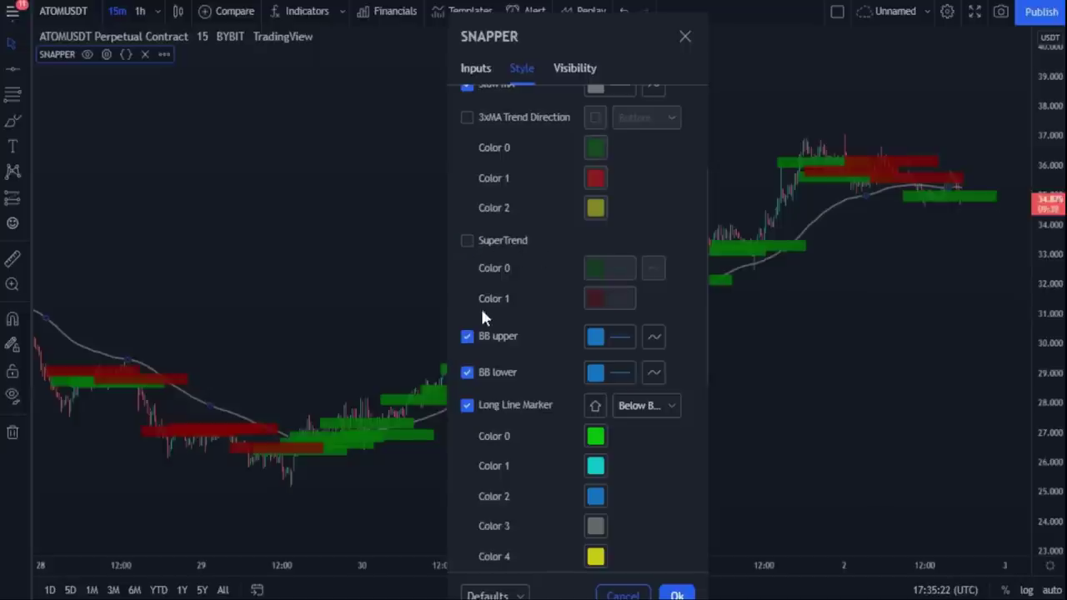
{"action": "scroll", "coordinate": [527, 367], "scroll_direction": "down", "scroll_amount": 8}
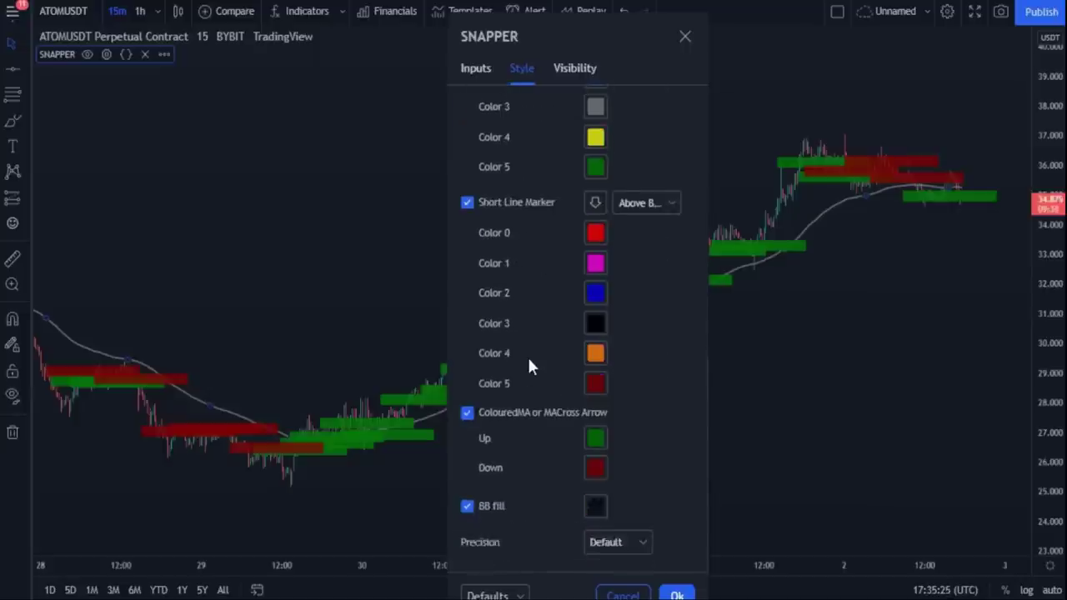
{"action": "scroll", "coordinate": [527, 367], "scroll_direction": "up", "scroll_amount": 6}
{"action": "scroll", "coordinate": [516, 400], "scroll_direction": "down", "scroll_amount": 6}
{"action": "scroll", "coordinate": [495, 376], "scroll_direction": "up", "scroll_amount": 2}
{"action": "scroll", "coordinate": [493, 480], "scroll_direction": "down", "scroll_amount": 2}
{"action": "scroll", "coordinate": [500, 259], "scroll_direction": "up", "scroll_amount": 15}
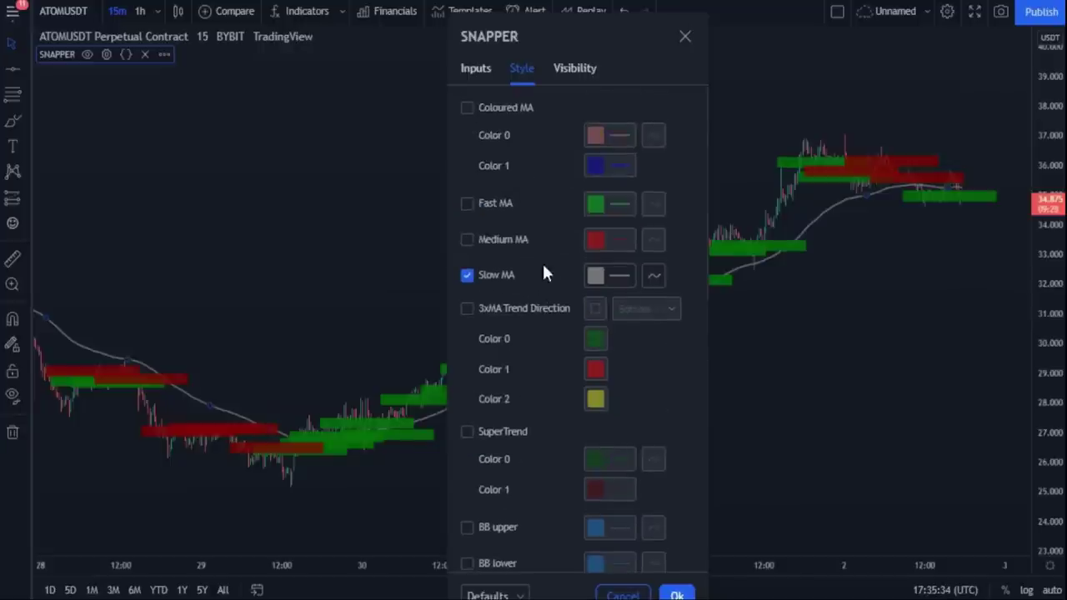
{"action": "scroll", "coordinate": [548, 292], "scroll_direction": "down", "scroll_amount": 10}
{"action": "scroll", "coordinate": [547, 293], "scroll_direction": "up", "scroll_amount": 10}
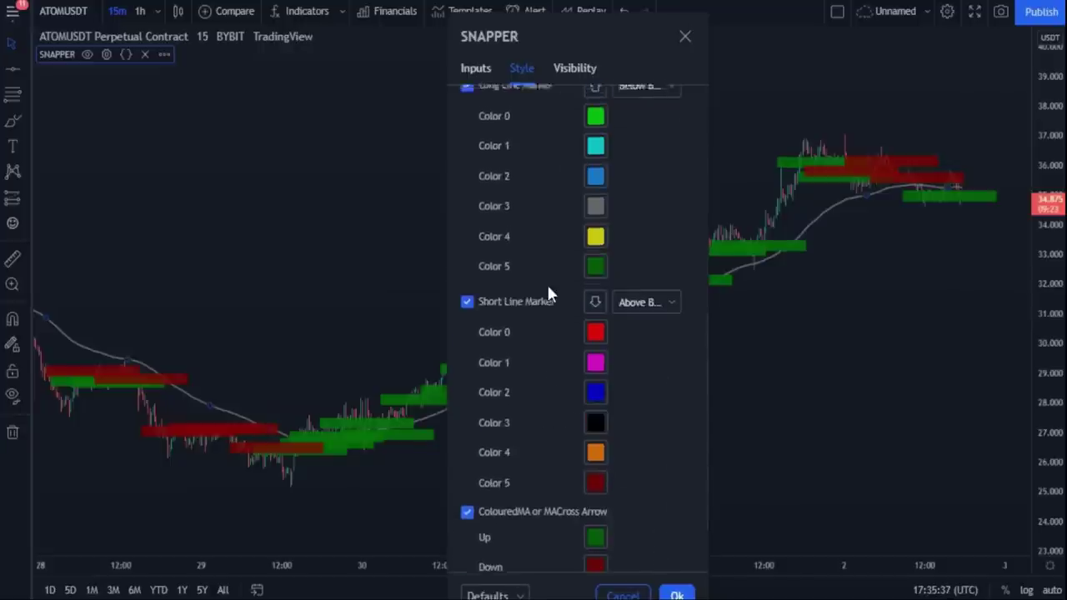
{"action": "left_click", "coordinate": [680, 595]}
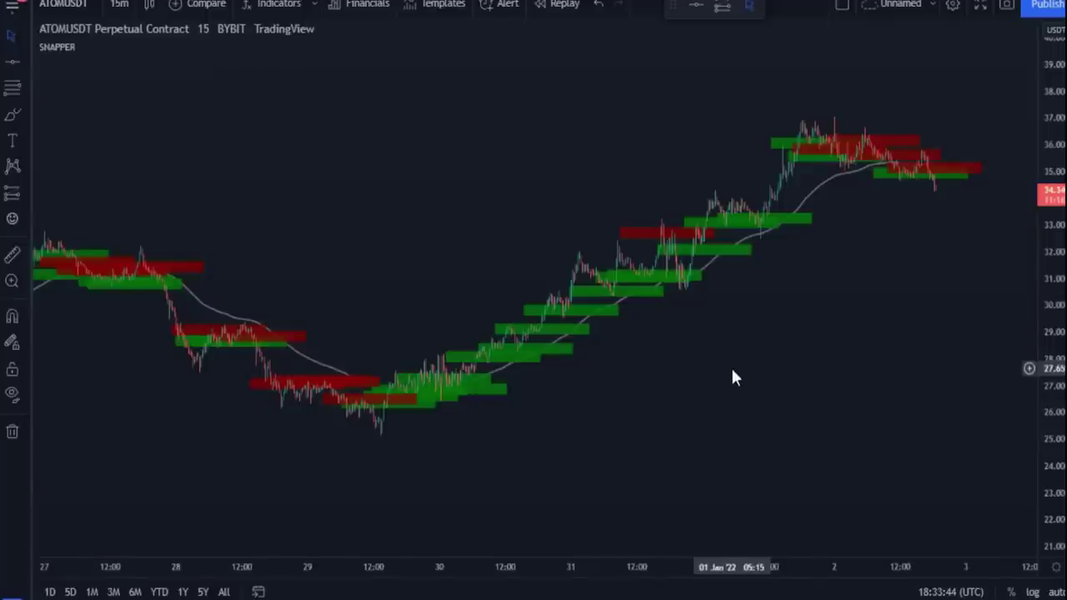
Review the SNAPPER zones from 24 Dec to 2 Jan and start a bar replay from the evening of 29 Dec '21
{"action": "left_click_drag", "start_coordinate": [607, 463], "coordinate": [630, 441]}
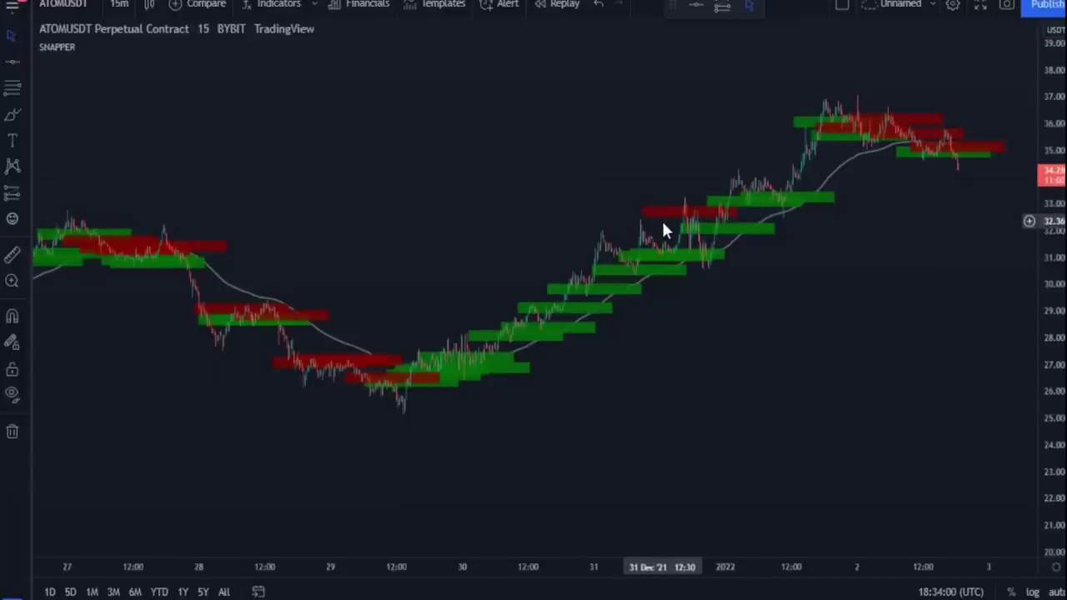
{"action": "left_click_drag", "start_coordinate": [395, 222], "coordinate": [542, 212]}
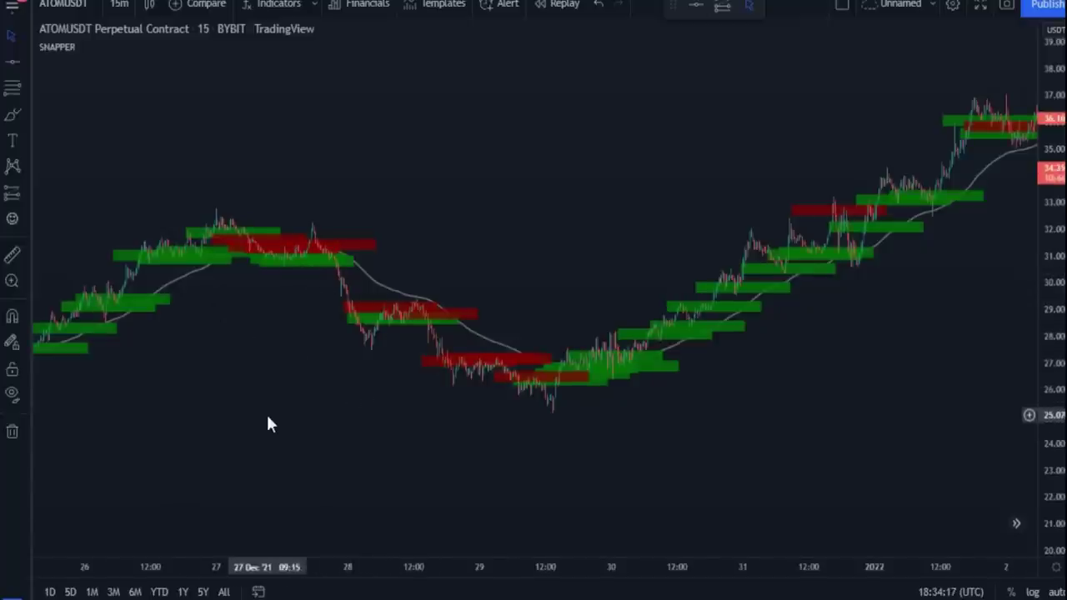
{"action": "left_click_drag", "start_coordinate": [267, 424], "coordinate": [547, 410]}
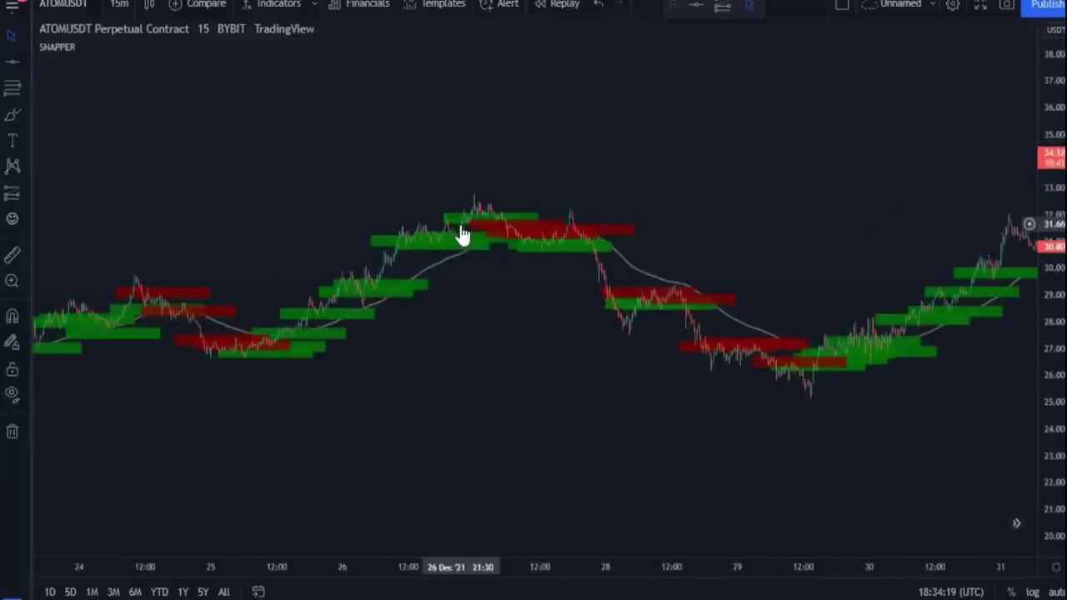
{"action": "left_click_drag", "start_coordinate": [727, 410], "coordinate": [406, 446]}
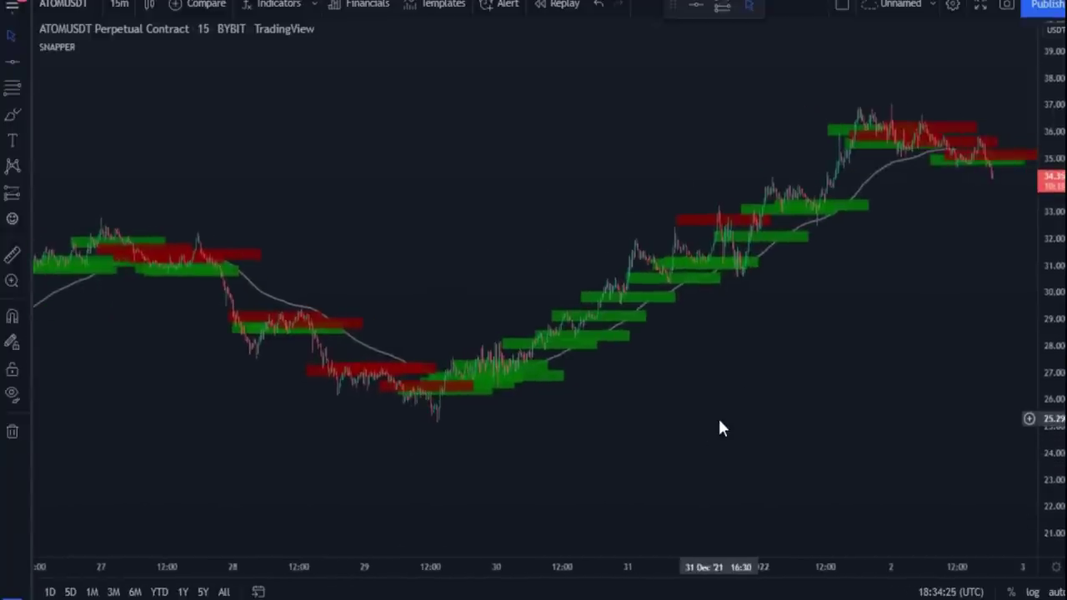
{"action": "mouse_move", "coordinate": [555, 447]}
{"action": "left_mouse_down"}
{"action": "mouse_move", "coordinate": [605, 435]}
{"action": "mouse_move", "coordinate": [605, 455]}
{"action": "mouse_move", "coordinate": [553, 440]}
{"action": "left_mouse_up"}
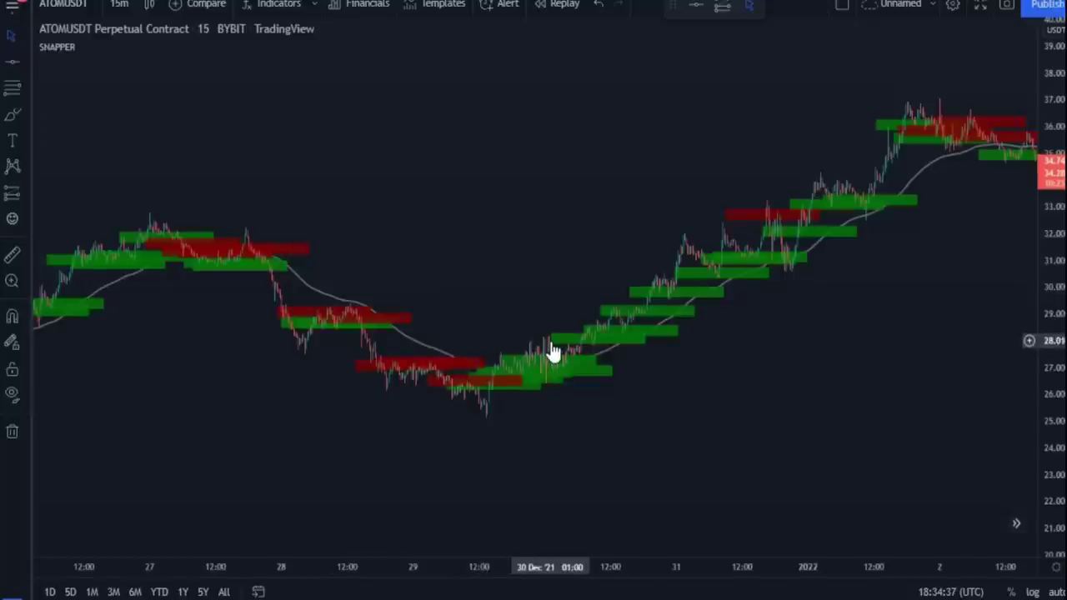
{"action": "left_click", "coordinate": [563, 10]}
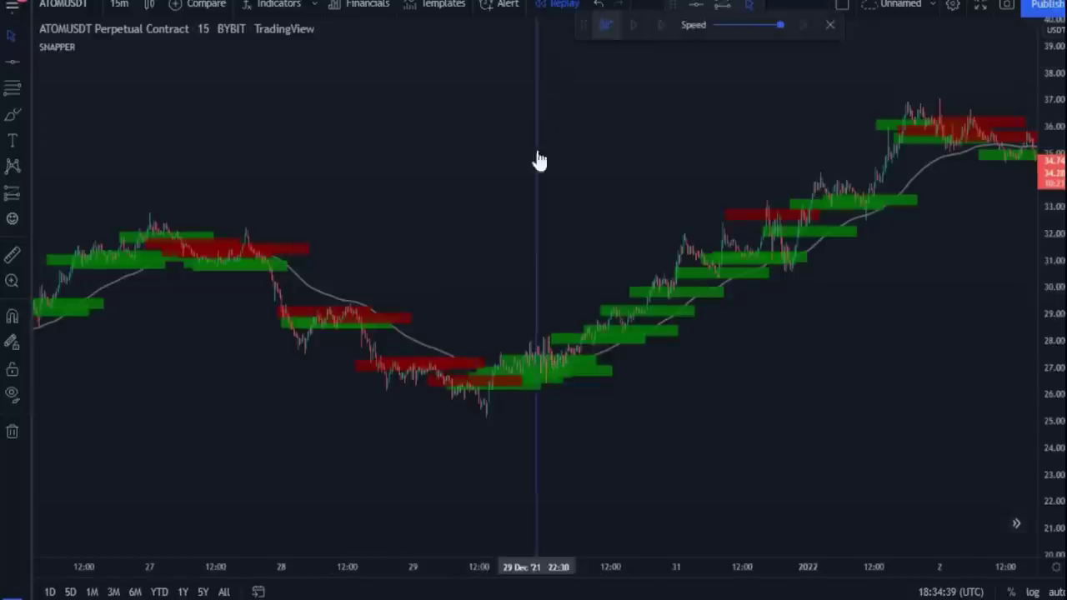
{"action": "left_click", "coordinate": [522, 369]}
{"action": "left_click_drag", "start_coordinate": [743, 391], "coordinate": [329, 324]}
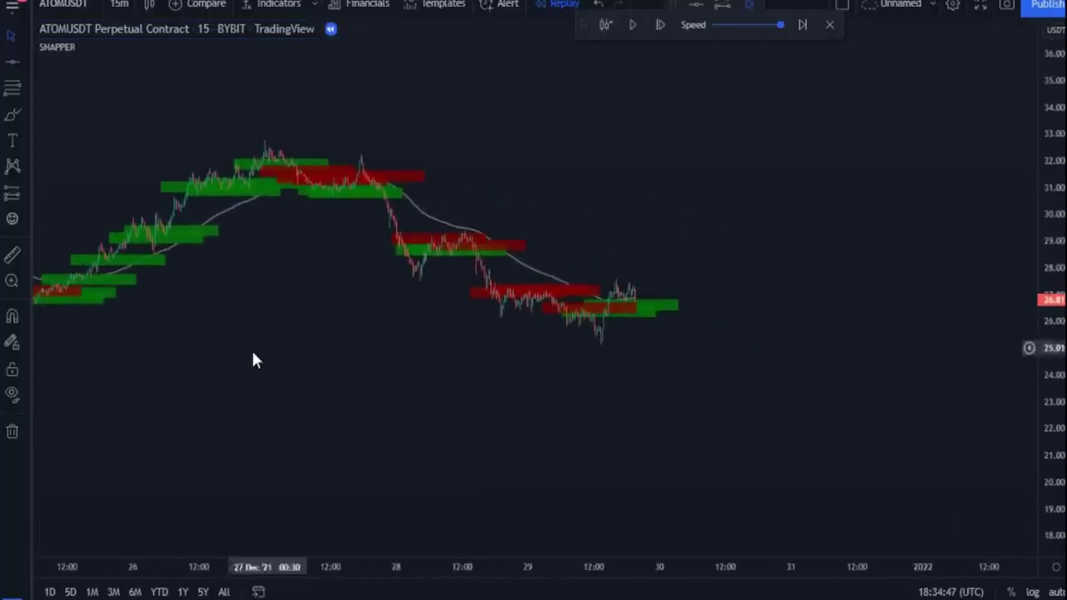
Enlarge the latest candles and reset the replay starting bar to 29 Dec '21, 18:00
{"action": "left_click", "coordinate": [12, 280]}
{"action": "left_click_drag", "start_coordinate": [567, 250], "coordinate": [685, 402]}
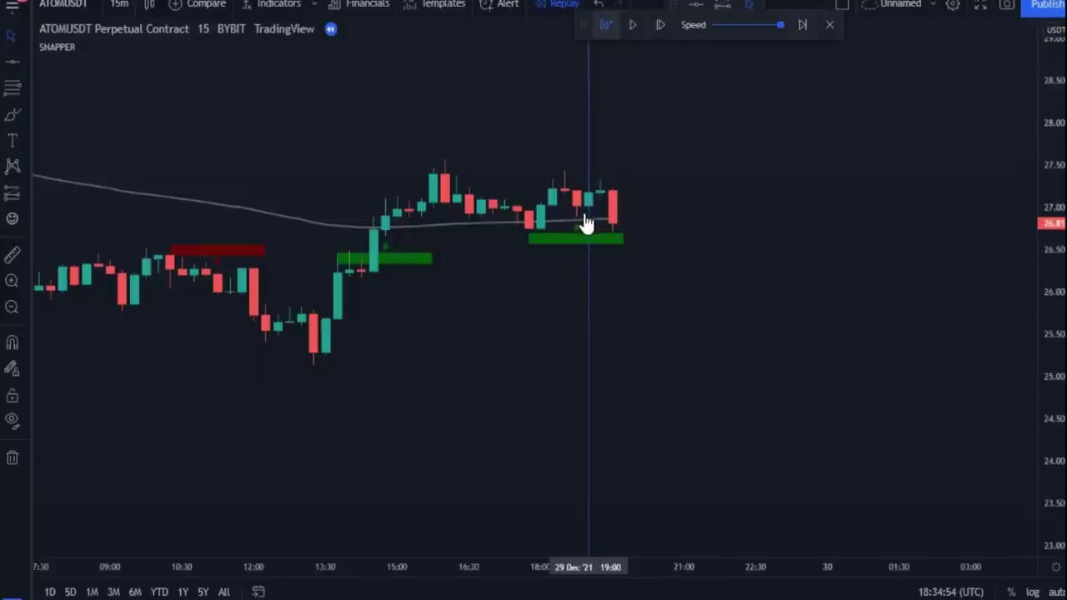
{"action": "left_click", "coordinate": [715, 311]}
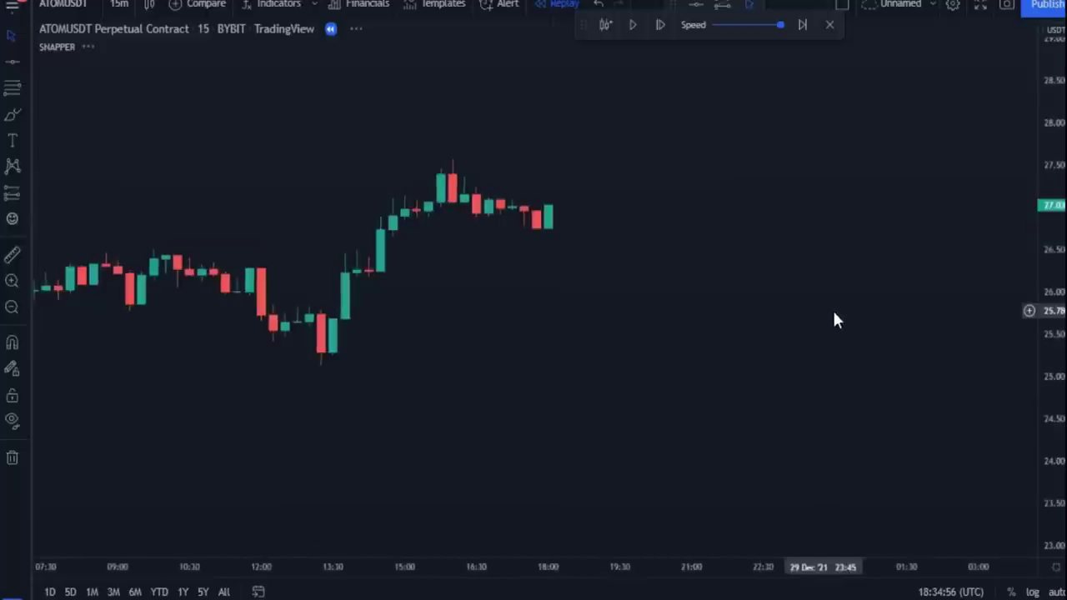
{"action": "left_click_drag", "start_coordinate": [911, 310], "coordinate": [596, 346]}
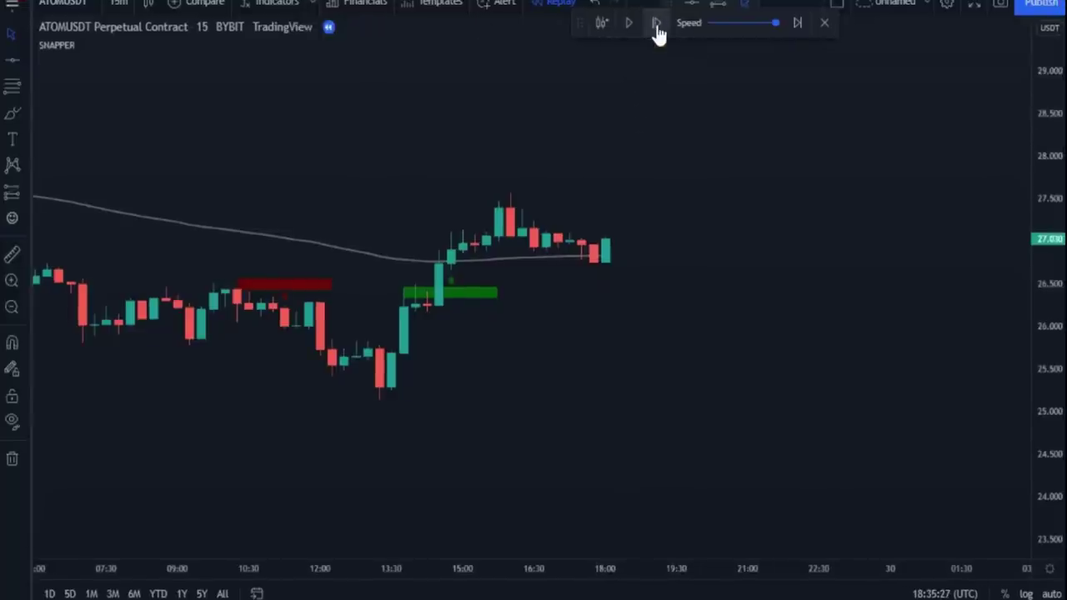
Advance the replay four bars, to the 19:00 candle on 29 Dec '21
{"action": "left_click", "coordinate": [656, 26]}
{"action": "left_click", "coordinate": [656, 27]}
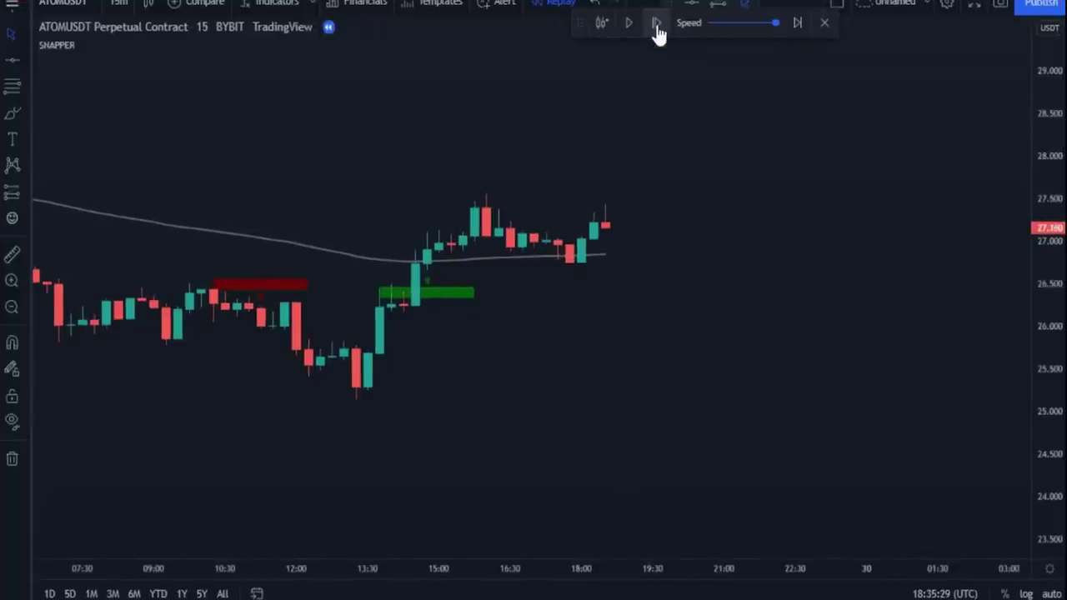
{"action": "left_click", "coordinate": [657, 26]}
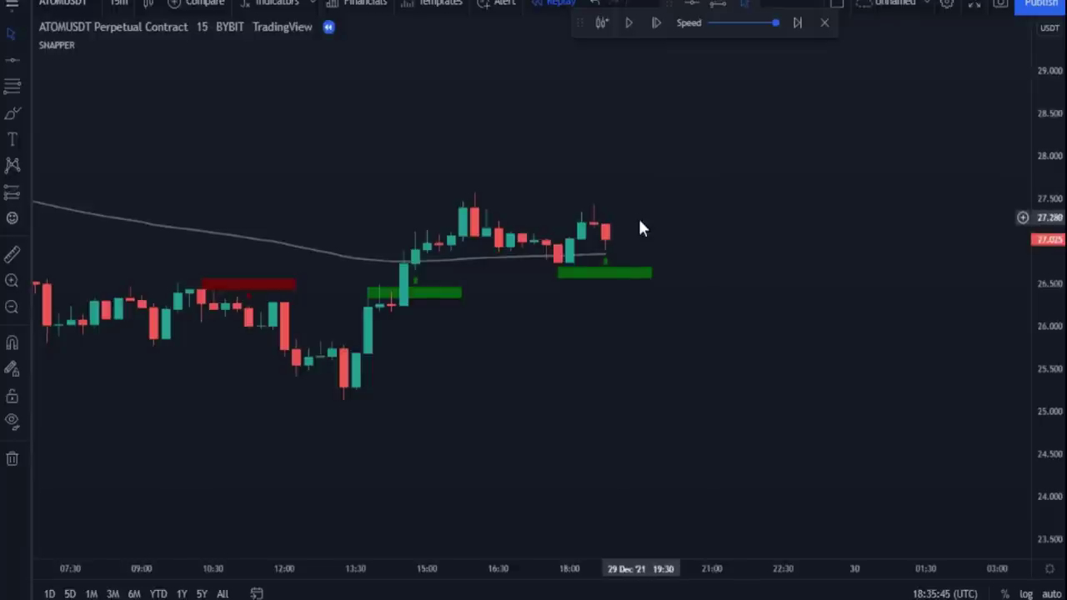
{"action": "left_click", "coordinate": [656, 25]}
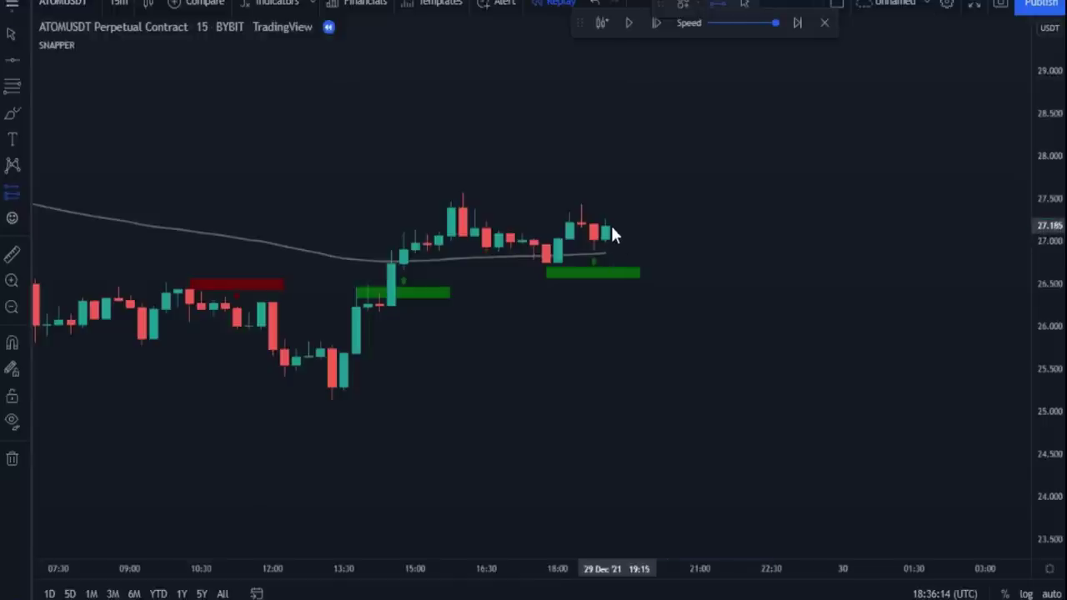
Place a long position at about 27.18 beside the 19:00 candle, with its stop loss 0.665 (2.45%) lower, beneath the green zone
{"action": "left_click", "coordinate": [610, 224]}
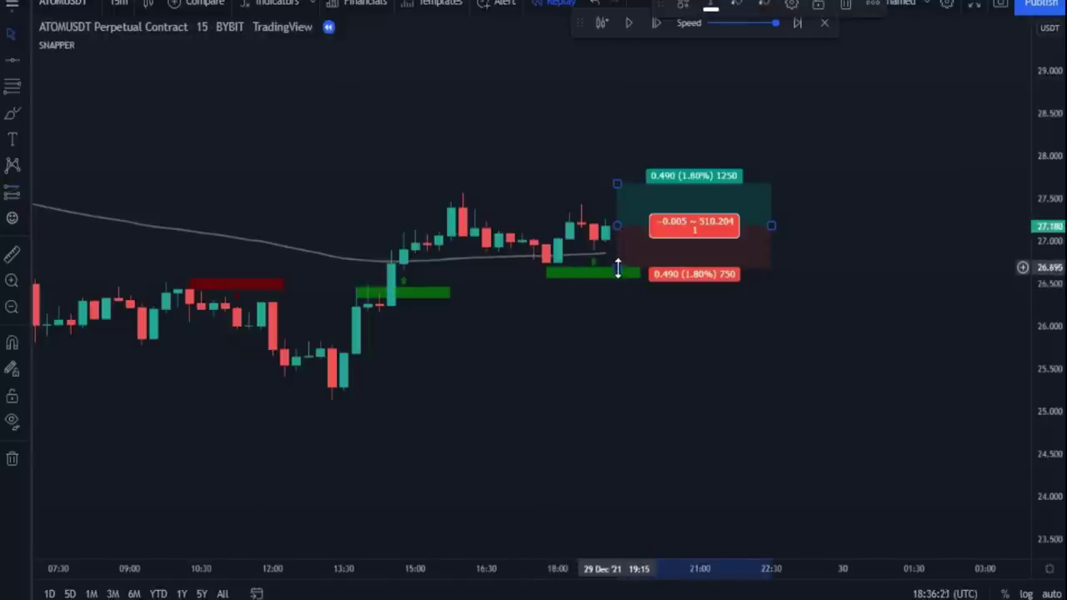
{"action": "left_click_drag", "start_coordinate": [617, 269], "coordinate": [617, 285]}
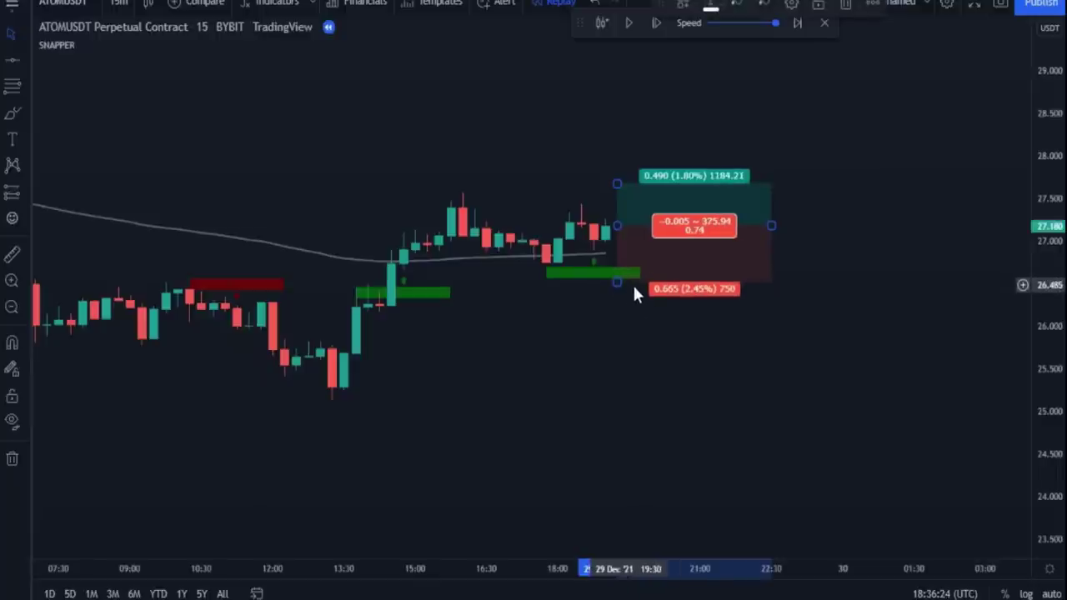
{"action": "left_click", "coordinate": [620, 304]}
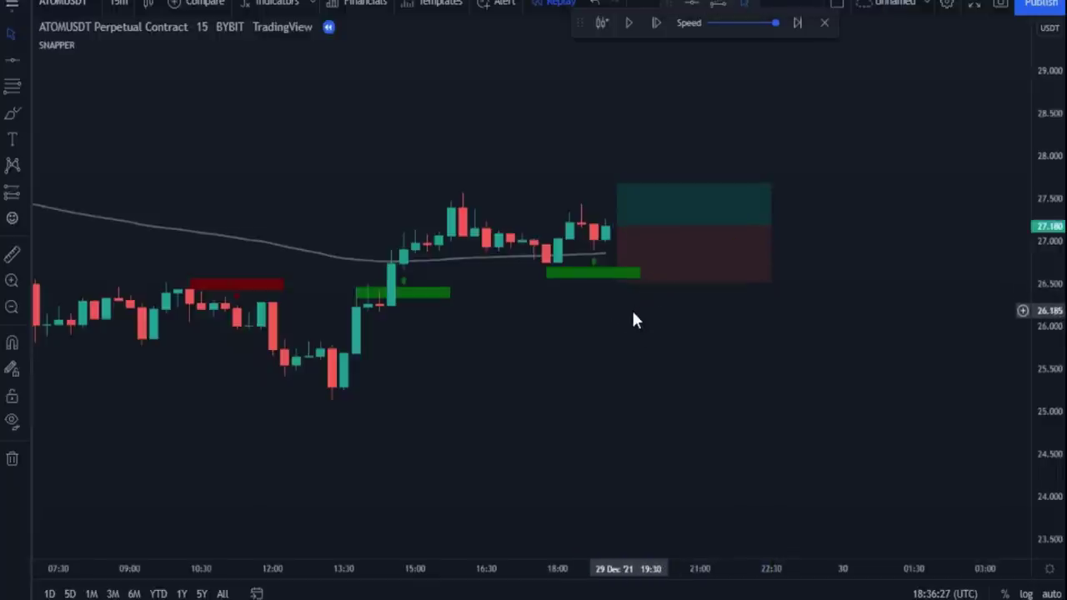
Set the long position's profit target to 0.390 (1.43%) and draw a horizontal line at 27.565 on the previous swing high
{"action": "left_click", "coordinate": [616, 205]}
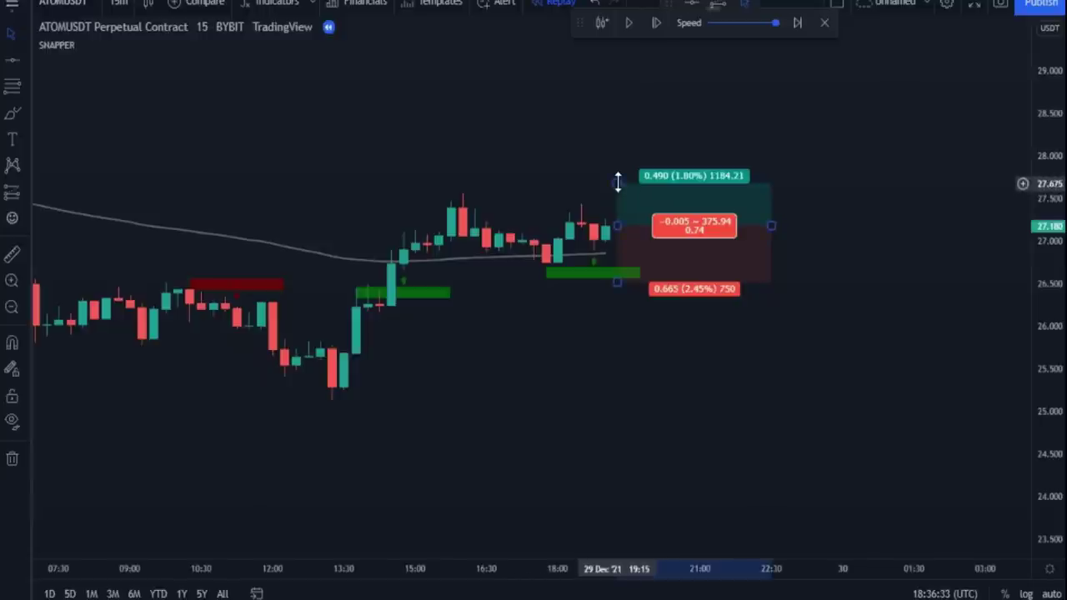
{"action": "left_click_drag", "start_coordinate": [617, 182], "coordinate": [617, 194]}
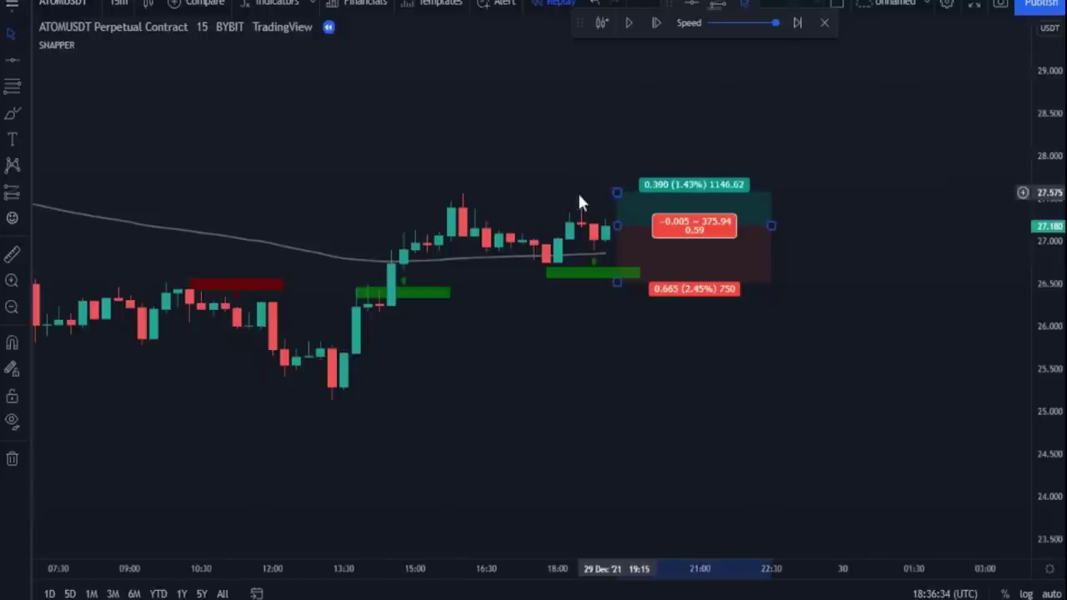
{"action": "left_click", "coordinate": [451, 193]}
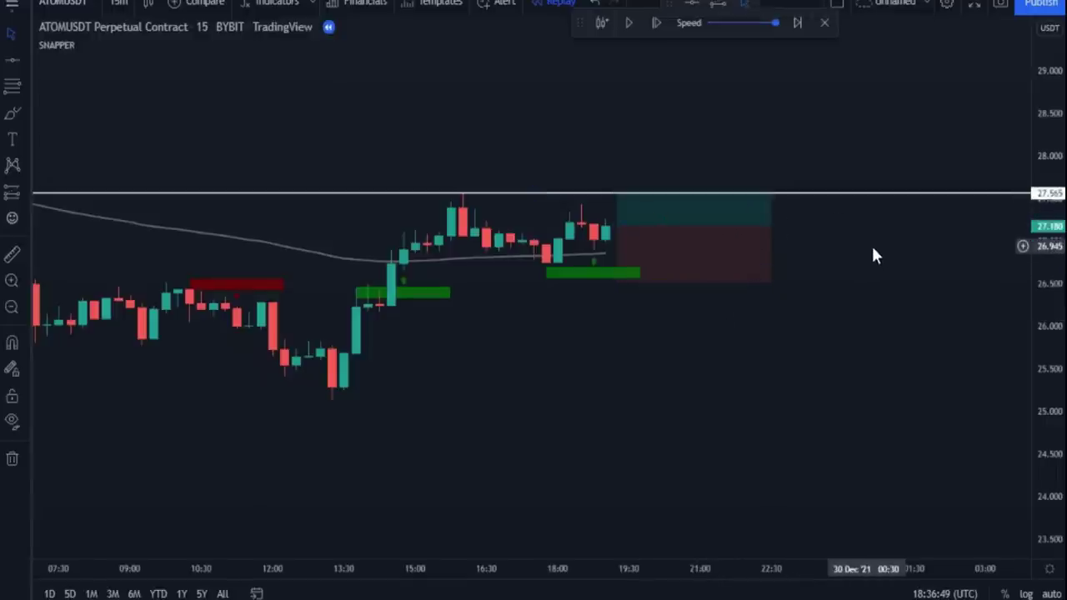
Advance the replay six bars, to the 20:30 candle, to follow the long trade toward its target
{"action": "left_click_drag", "start_coordinate": [873, 249], "coordinate": [769, 270]}
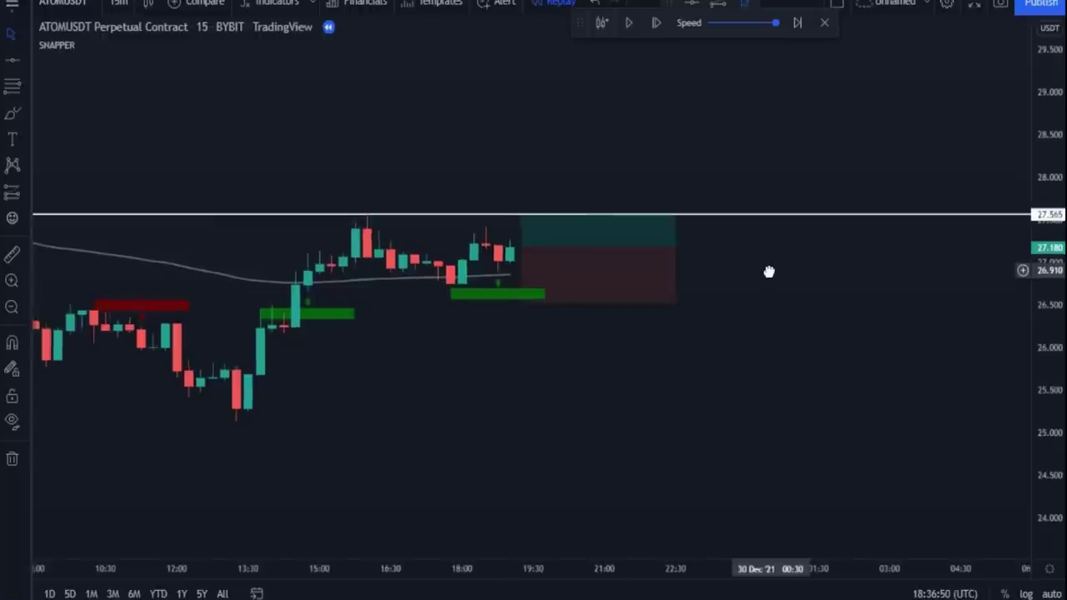
{"action": "left_click", "coordinate": [657, 24]}
{"action": "left_click", "coordinate": [657, 23]}
{"action": "left_click", "coordinate": [657, 24]}
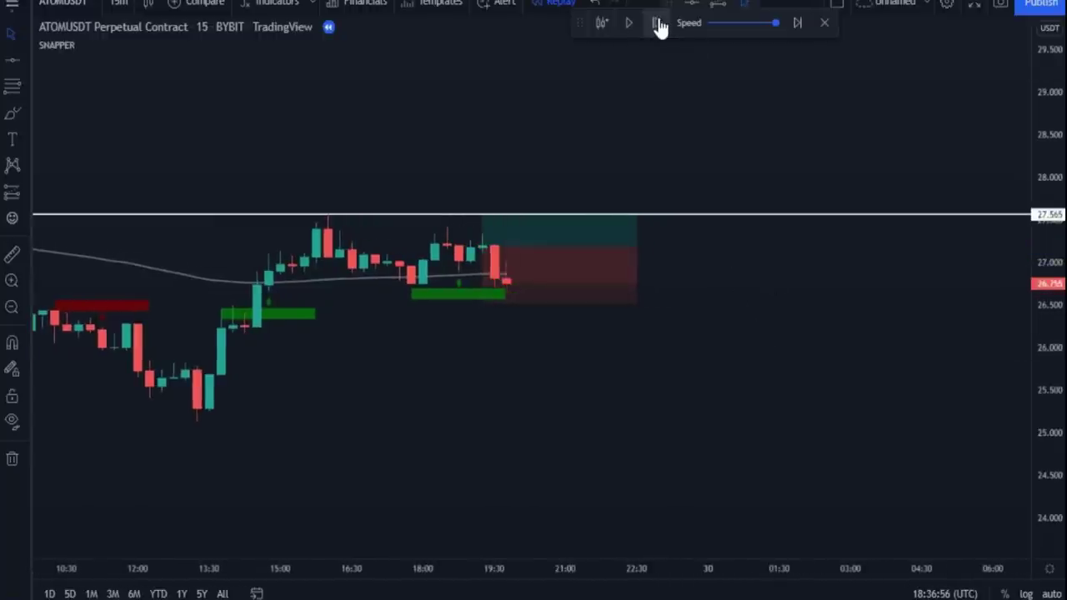
{"action": "left_click", "coordinate": [657, 24]}
{"action": "left_click", "coordinate": [656, 23]}
{"action": "left_click", "coordinate": [657, 23]}
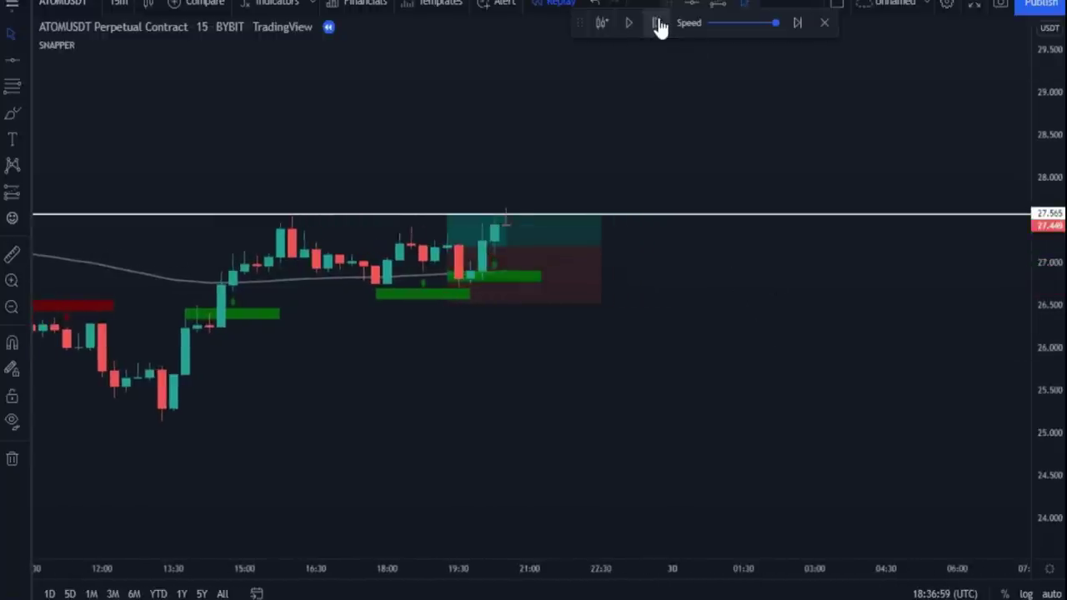
Shorten the long position box to end at about 20:00 and move the replay back to the 20:15 candle
{"action": "left_click", "coordinate": [508, 235]}
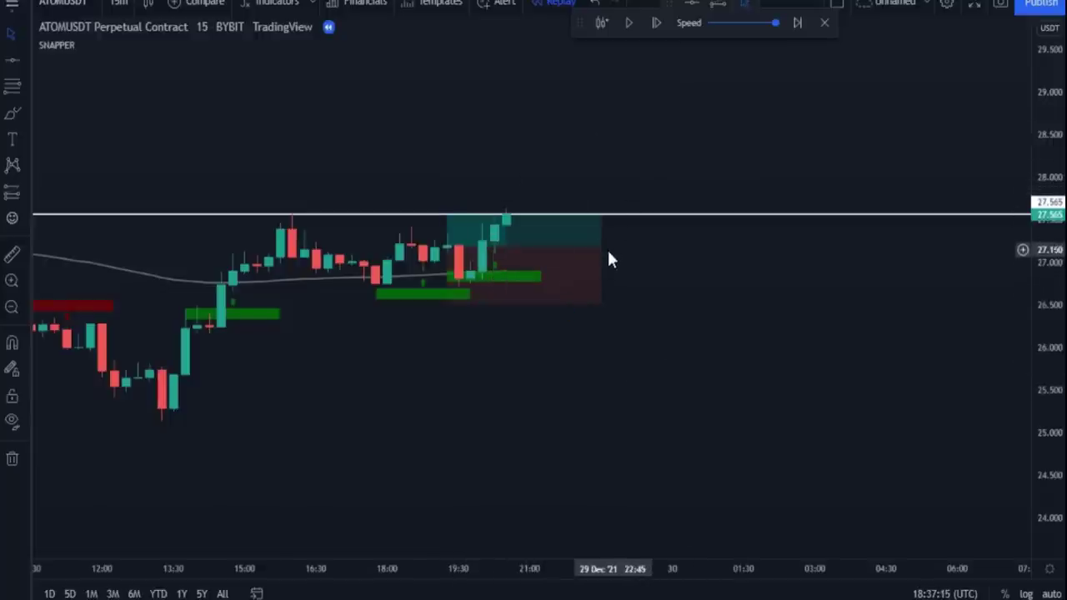
{"action": "left_click_drag", "start_coordinate": [602, 247], "coordinate": [481, 251]}
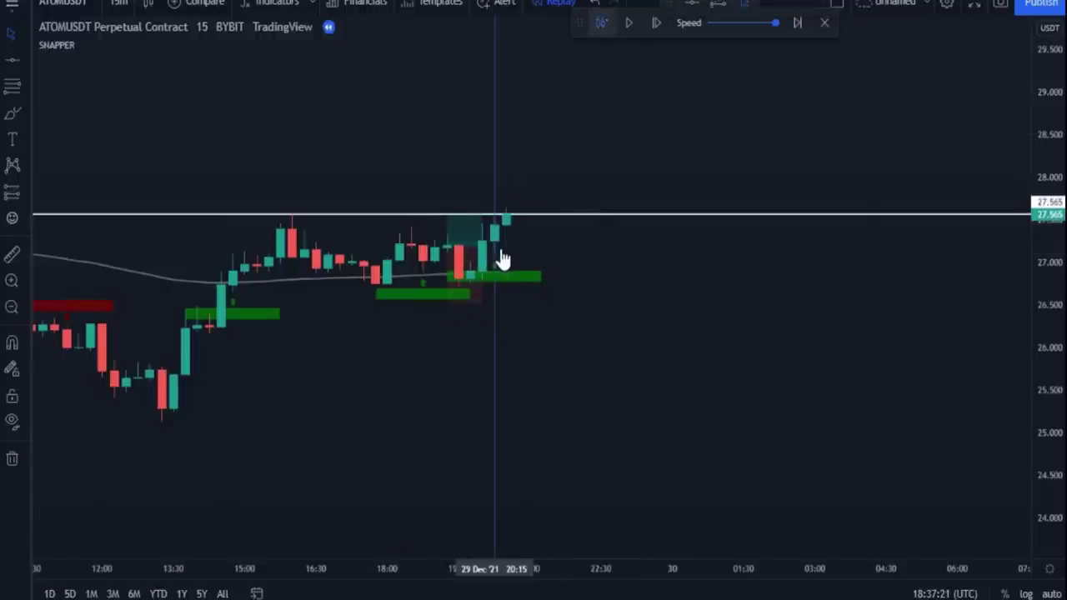
{"action": "left_click", "coordinate": [498, 258]}
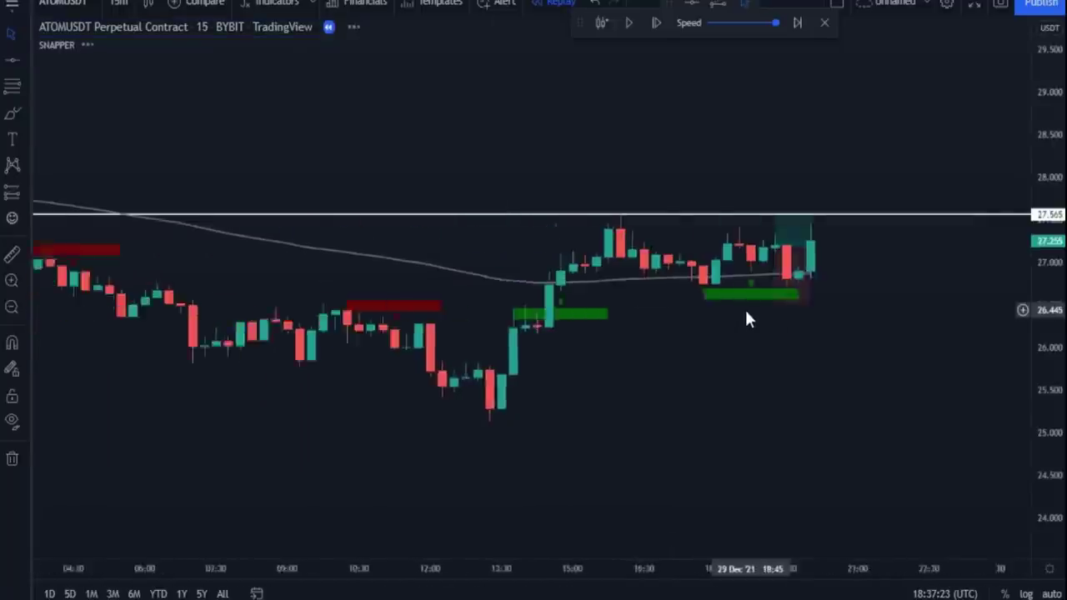
{"action": "left_click_drag", "start_coordinate": [597, 315], "coordinate": [405, 312]}
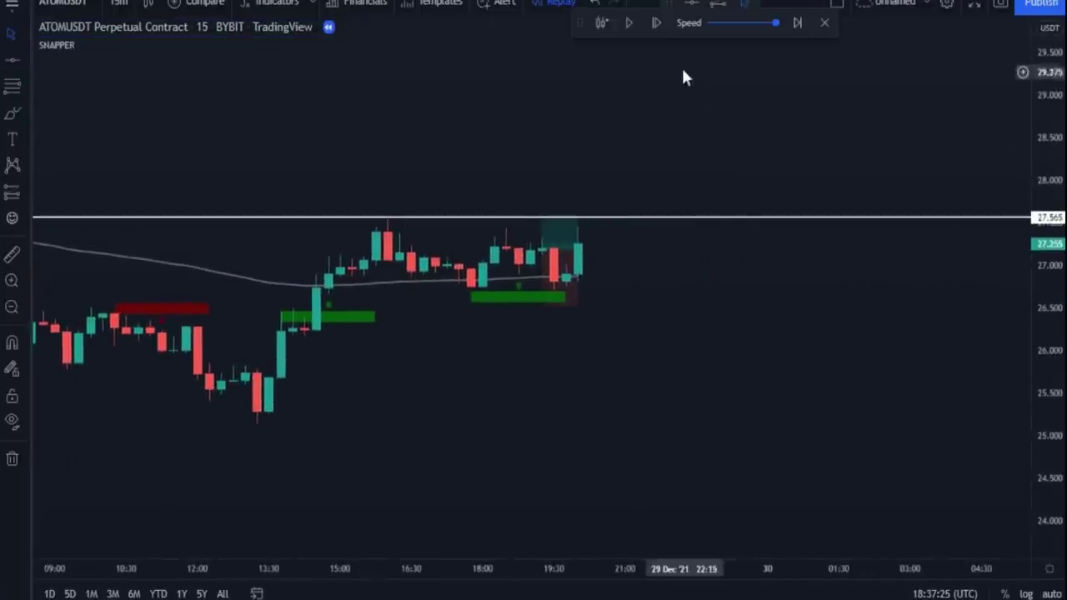
{"action": "left_click", "coordinate": [657, 23]}
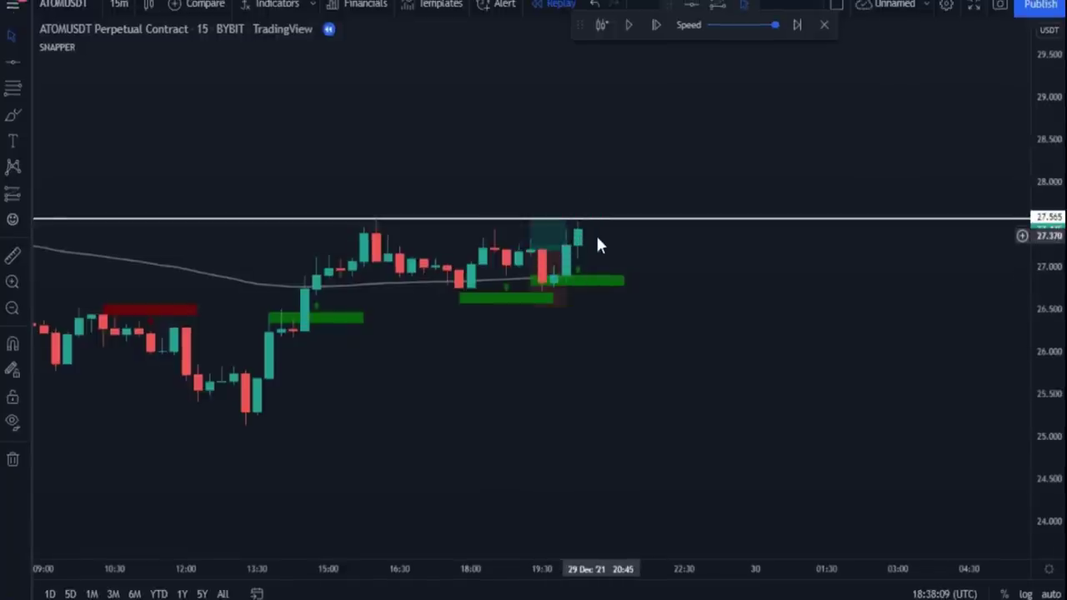
Move the horizontal resistance line up to 27.895, at the 28 Dec '21 swing high before the latest decline
{"action": "scroll", "coordinate": [597, 244], "scroll_direction": "down", "scroll_amount": 2}
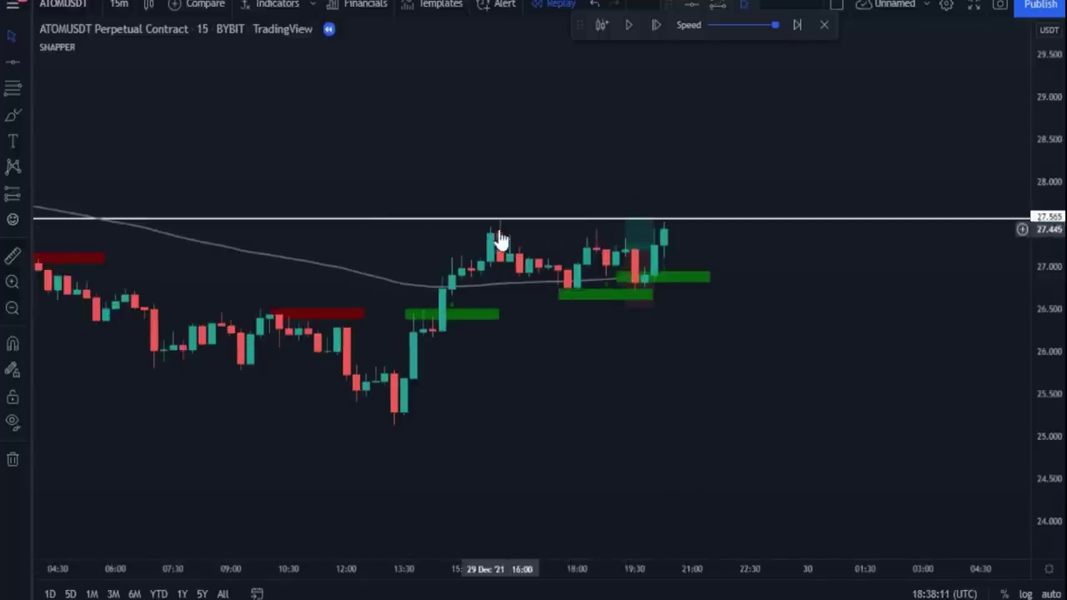
{"action": "scroll", "coordinate": [496, 236], "scroll_direction": "down", "scroll_amount": 3}
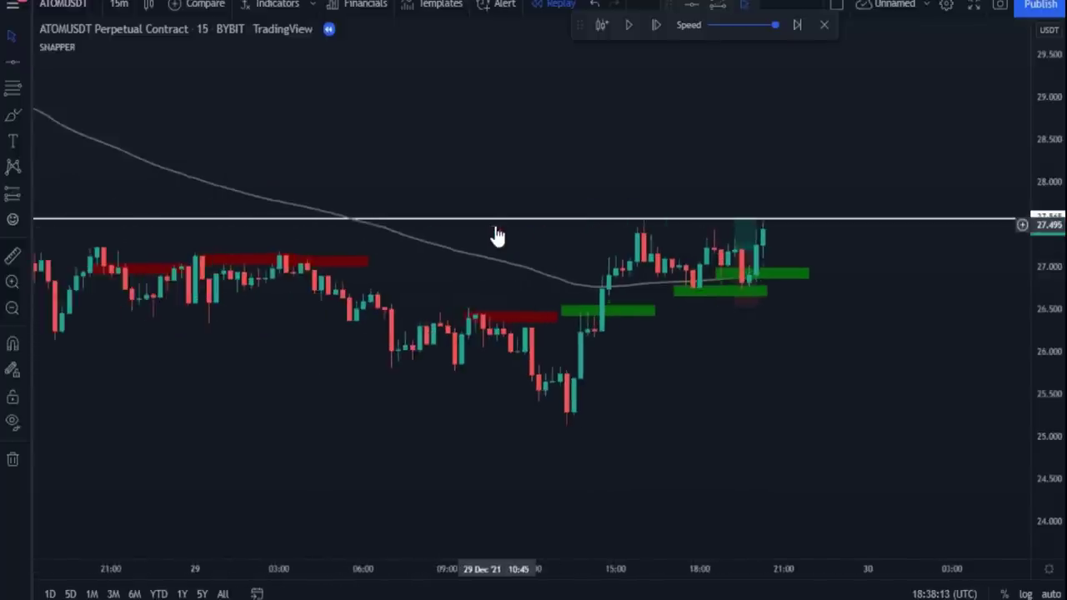
{"action": "scroll", "coordinate": [496, 235], "scroll_direction": "down", "scroll_amount": 2}
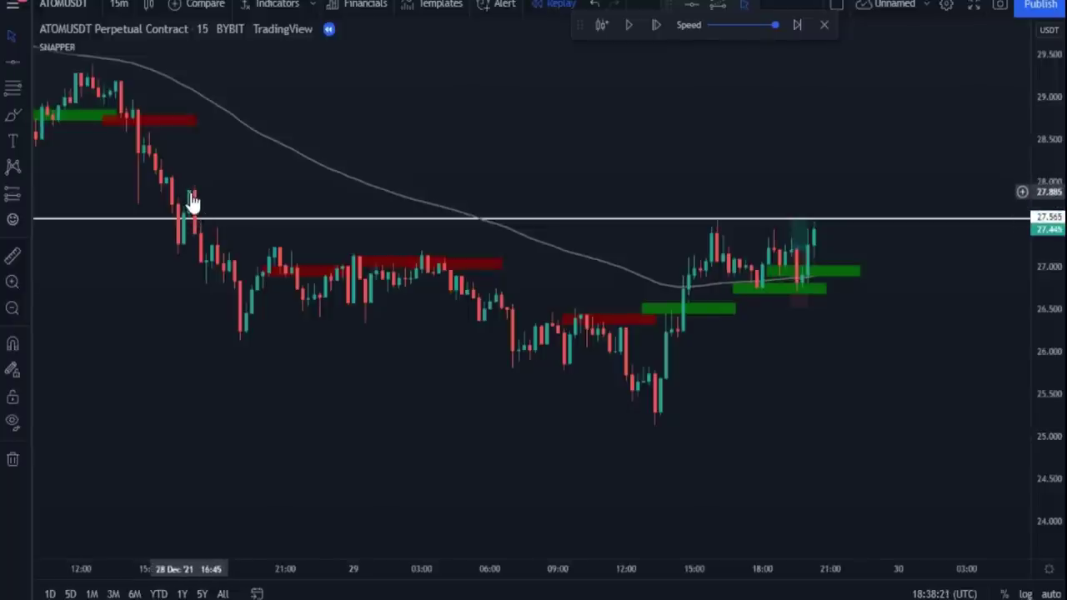
{"action": "left_click_drag", "start_coordinate": [271, 218], "coordinate": [273, 191]}
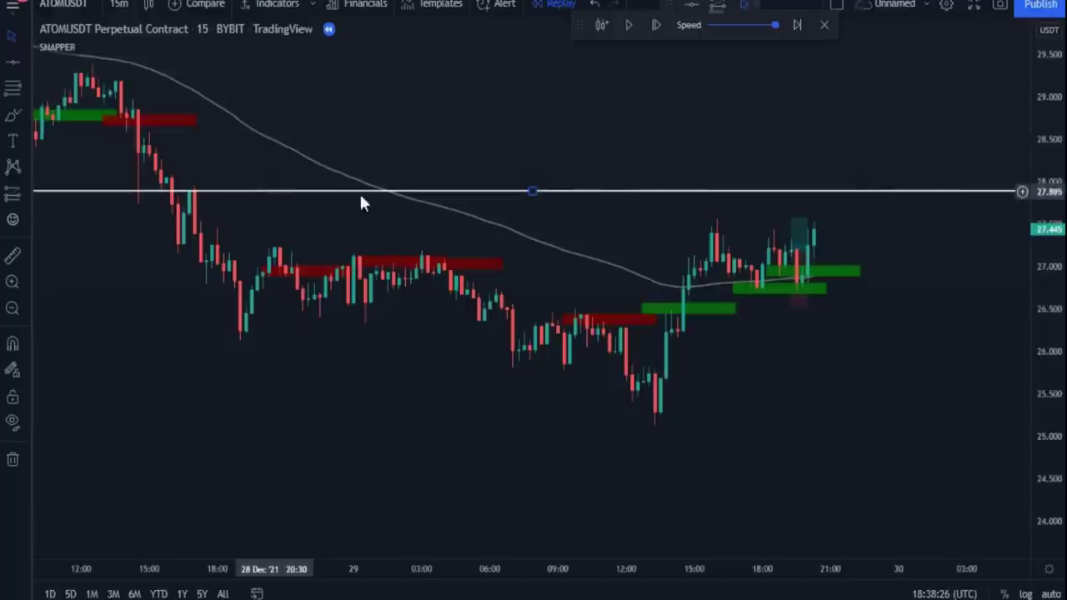
Place a second long position beside the 20:15 candle, with a 0.405 (1.47%) target at the horizontal line and a 0.645 (2.35%) stop loss
{"action": "left_click_drag", "start_coordinate": [850, 208], "coordinate": [675, 341]}
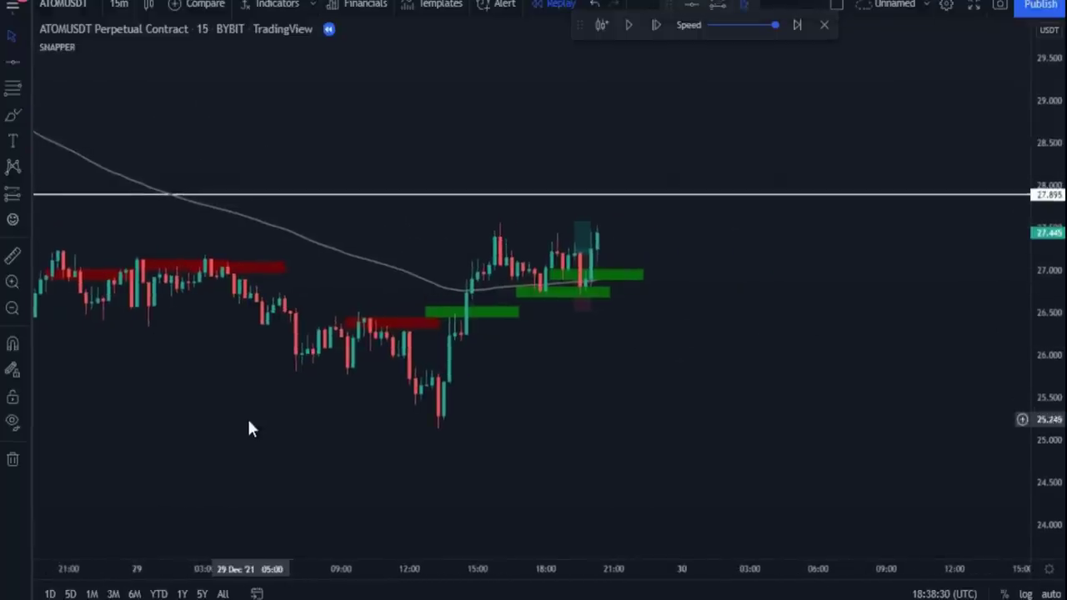
{"action": "left_click", "coordinate": [12, 196]}
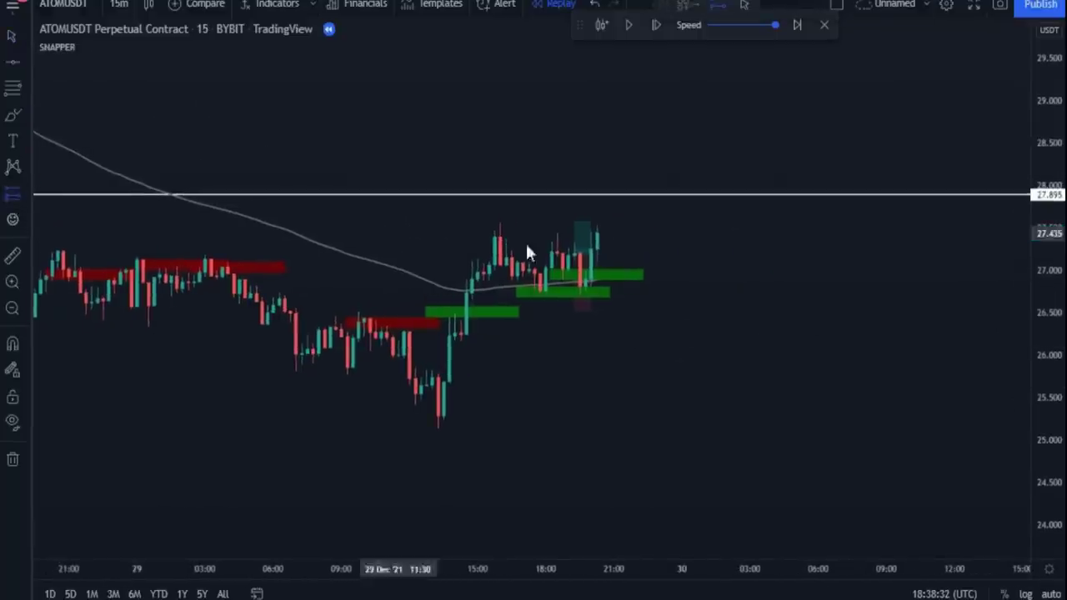
{"action": "left_click", "coordinate": [599, 228]}
{"action": "mouse_move", "coordinate": [603, 188]}
{"action": "left_mouse_down"}
{"action": "mouse_move", "coordinate": [605, 179]}
{"action": "mouse_move", "coordinate": [603, 197]}
{"action": "left_mouse_up"}
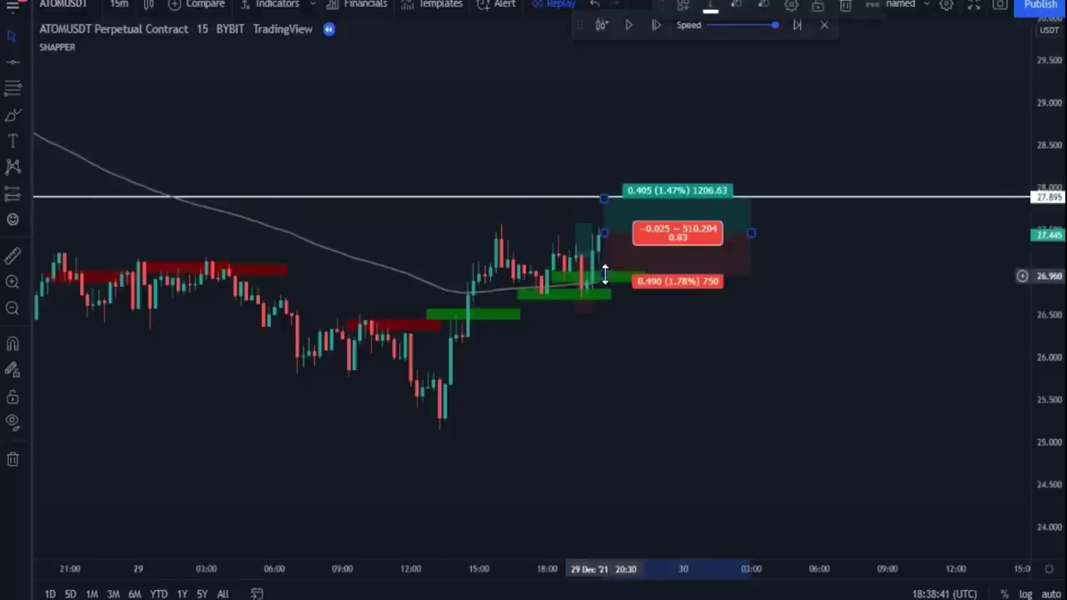
{"action": "left_click_drag", "start_coordinate": [604, 276], "coordinate": [619, 293]}
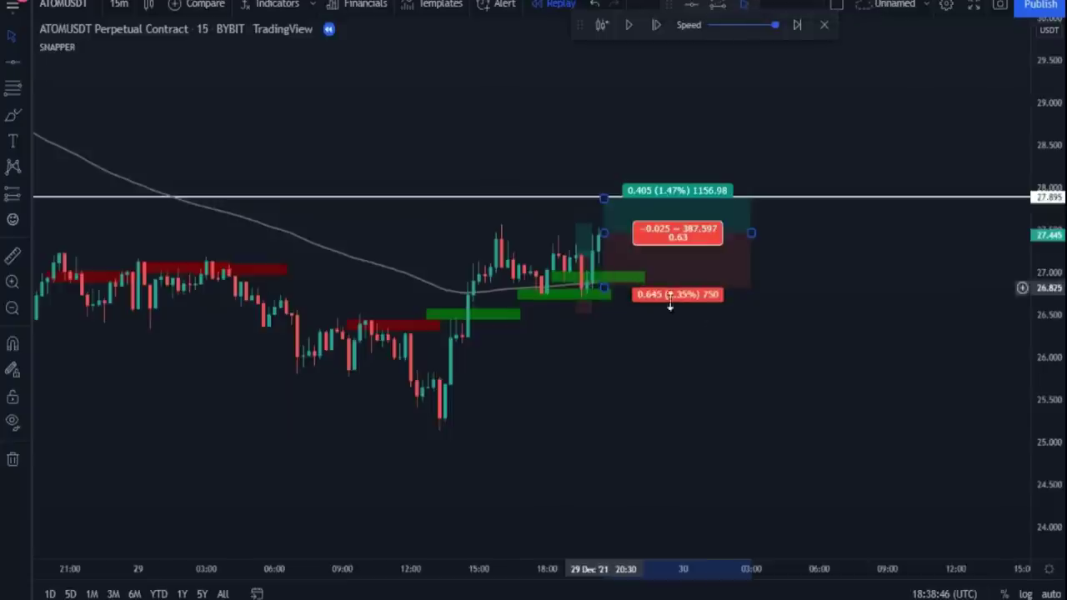
Advance the replay five bars, to the 21:30 candle, to follow the second long trade to its target
{"action": "left_click", "coordinate": [823, 254]}
{"action": "left_click", "coordinate": [657, 27]}
{"action": "left_click", "coordinate": [656, 26]}
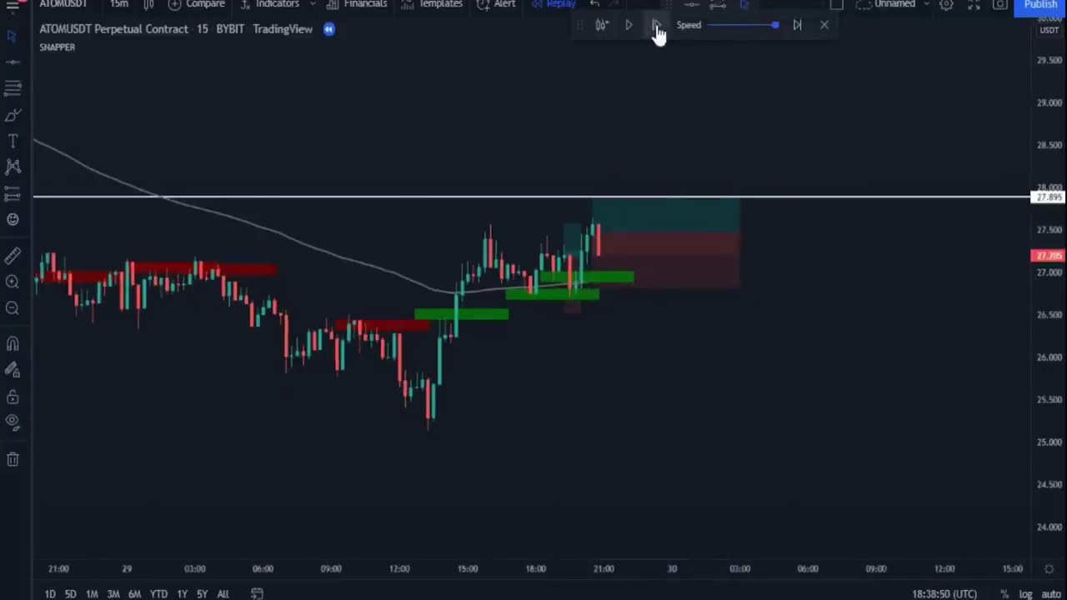
{"action": "left_click", "coordinate": [657, 27]}
{"action": "left_click", "coordinate": [657, 27]}
{"action": "left_click", "coordinate": [657, 26]}
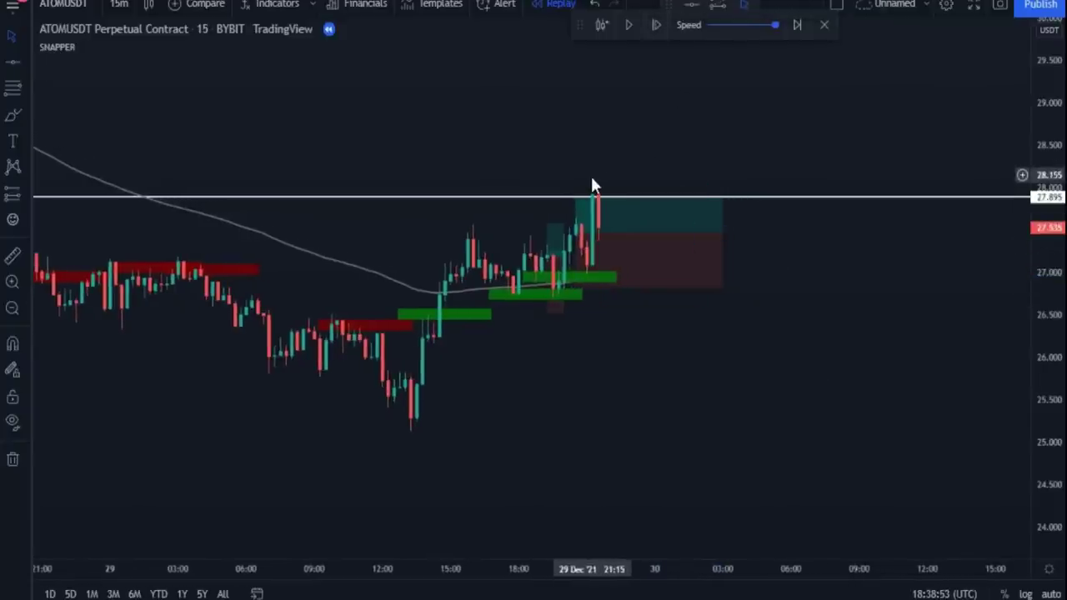
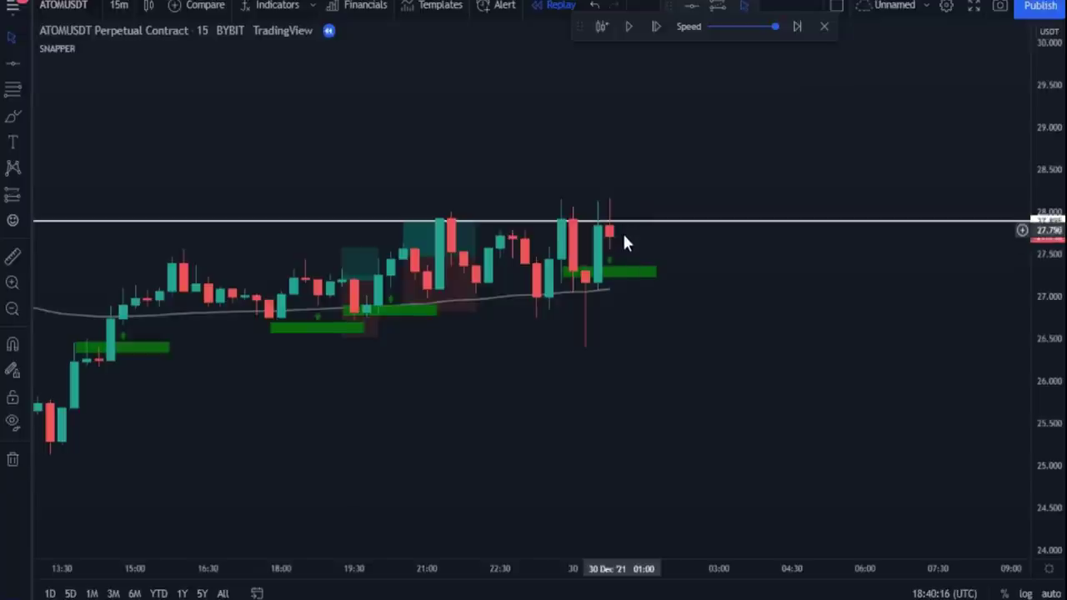
Advance the replay bar by bar to the 04:00 candle on 30 Dec '21, one bar past the next green Snapper signal
{"action": "left_click", "coordinate": [657, 28]}
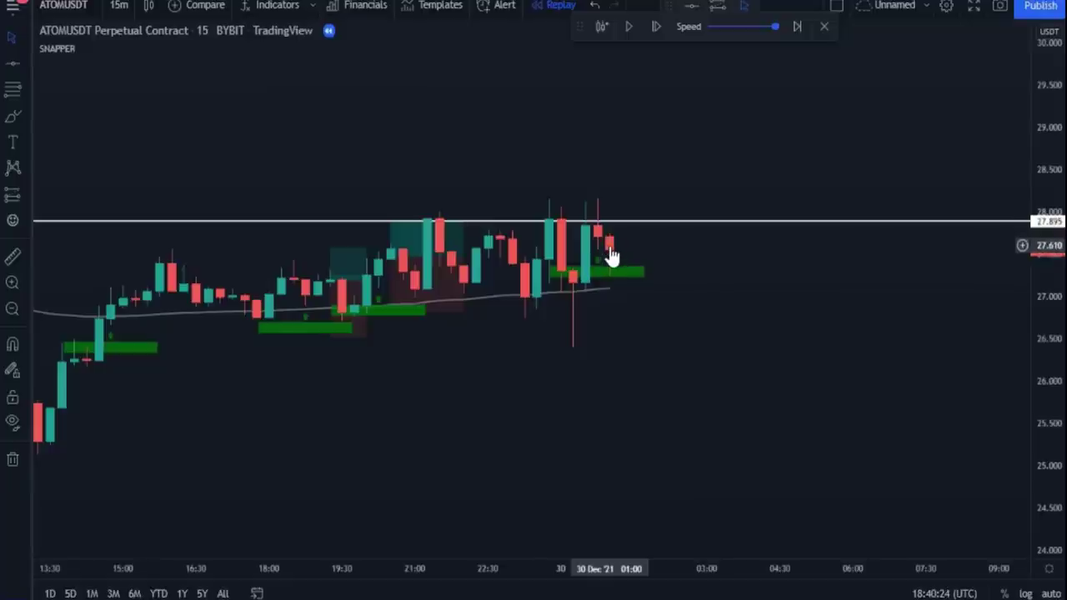
{"action": "left_click", "coordinate": [657, 28]}
{"action": "left_click", "coordinate": [657, 29]}
{"action": "left_click", "coordinate": [656, 28]}
{"action": "left_click", "coordinate": [656, 28]}
{"action": "left_click", "coordinate": [657, 29]}
{"action": "left_click", "coordinate": [657, 29]}
{"action": "left_click", "coordinate": [657, 28]}
{"action": "left_click", "coordinate": [656, 28]}
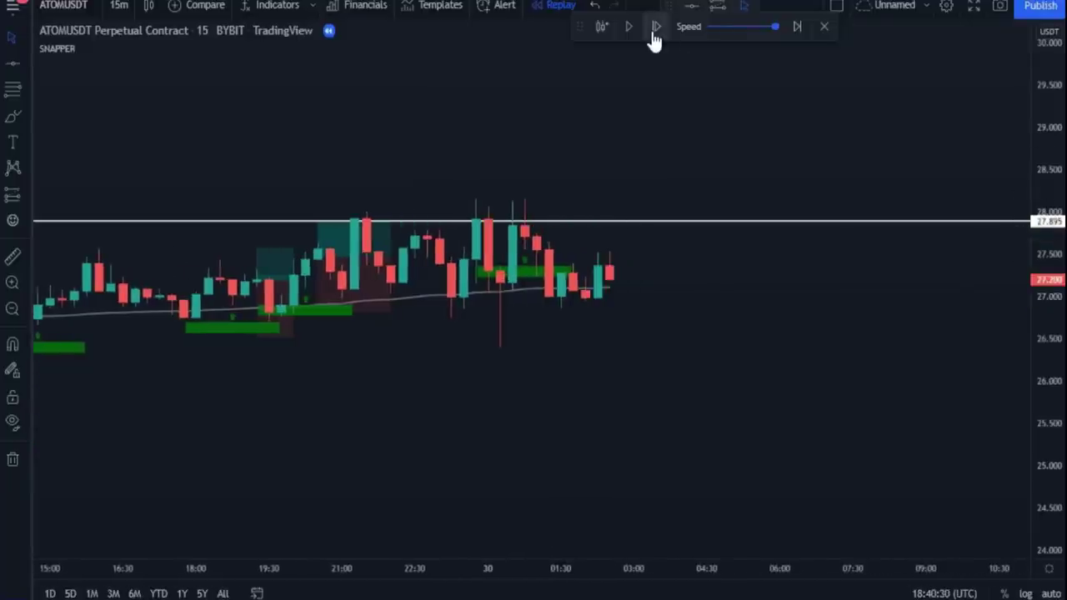
{"action": "left_click", "coordinate": [657, 28]}
{"action": "left_click", "coordinate": [657, 29]}
{"action": "left_click", "coordinate": [657, 29]}
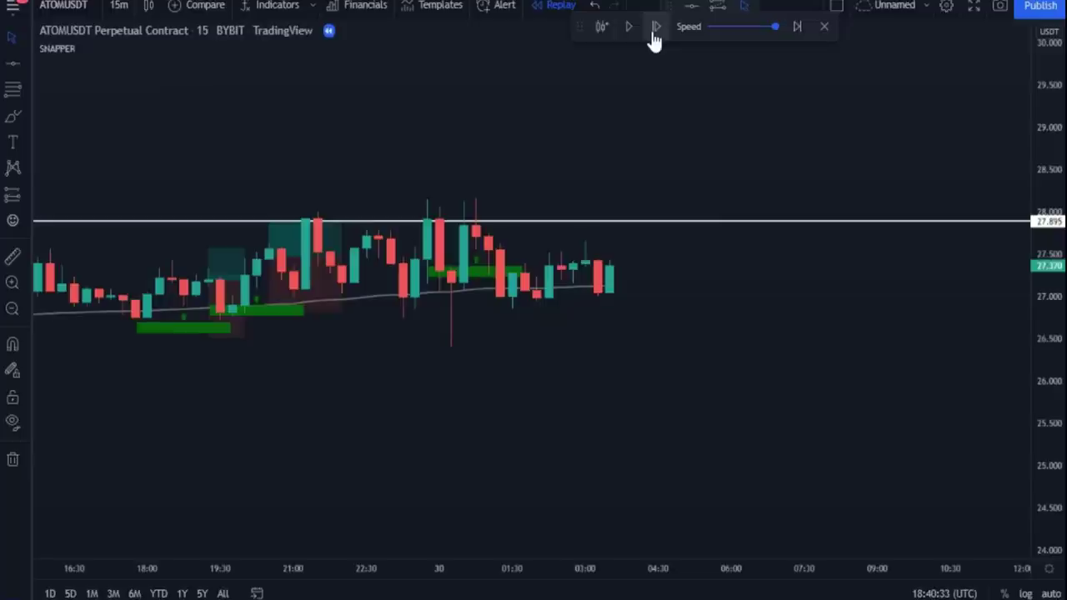
{"action": "left_click", "coordinate": [656, 28]}
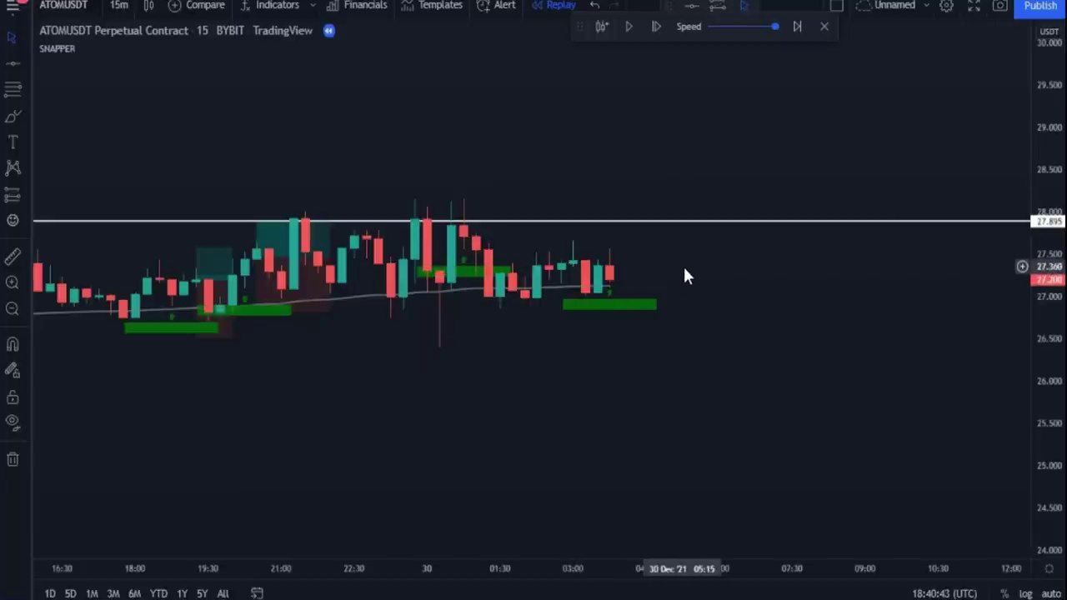
{"action": "scroll", "coordinate": [683, 277], "scroll_direction": "right", "scroll_amount": 2}
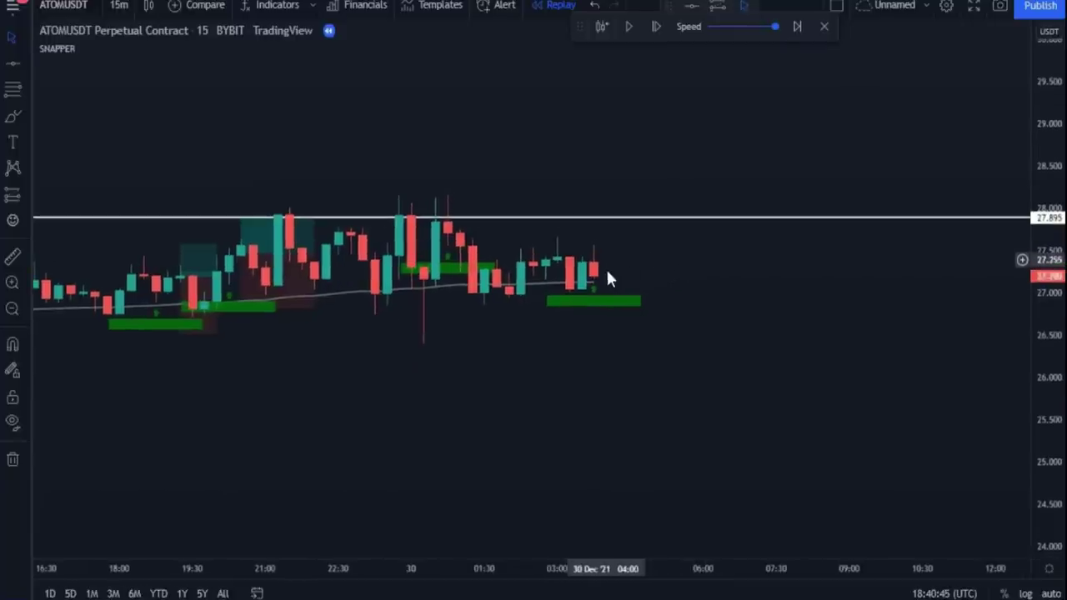
{"action": "left_click", "coordinate": [654, 30]}
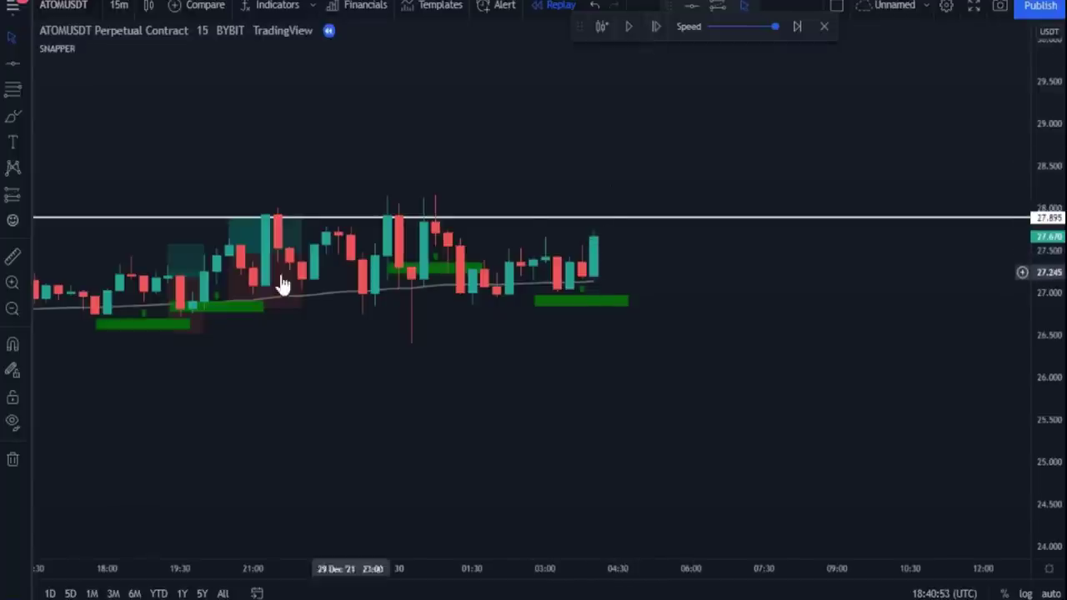
Place a long position at the close of the 04:00 candle, with a 0.520 (1.88%) target and a 0.855 (3.09%) stop loss
{"action": "left_click", "coordinate": [17, 196]}
{"action": "left_click", "coordinate": [603, 236]}
{"action": "left_click_drag", "start_coordinate": [605, 264], "coordinate": [605, 310]}
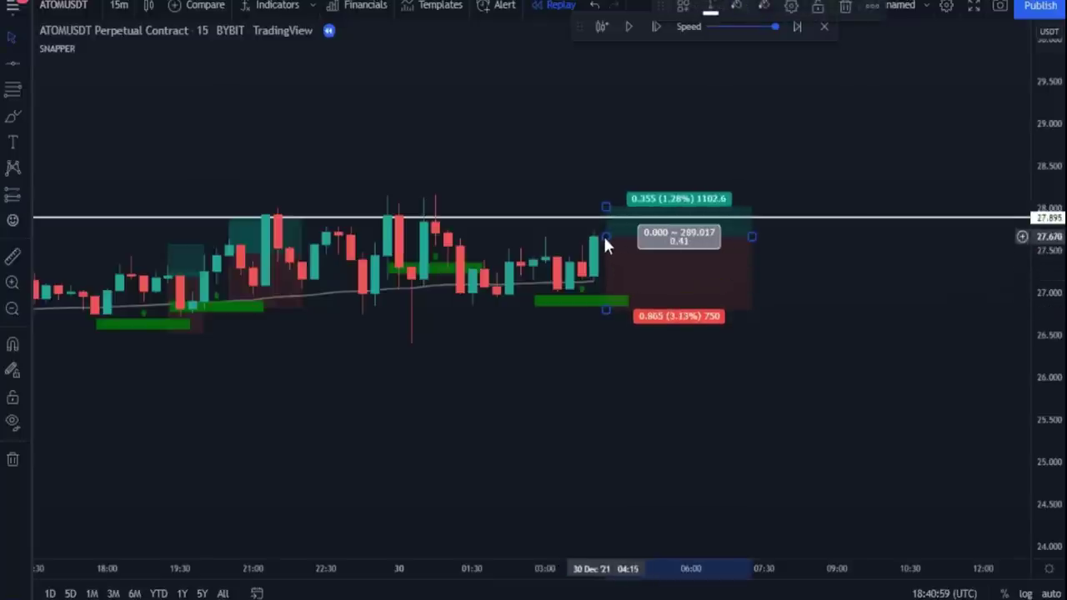
{"action": "left_click_drag", "start_coordinate": [604, 236], "coordinate": [594, 193]}
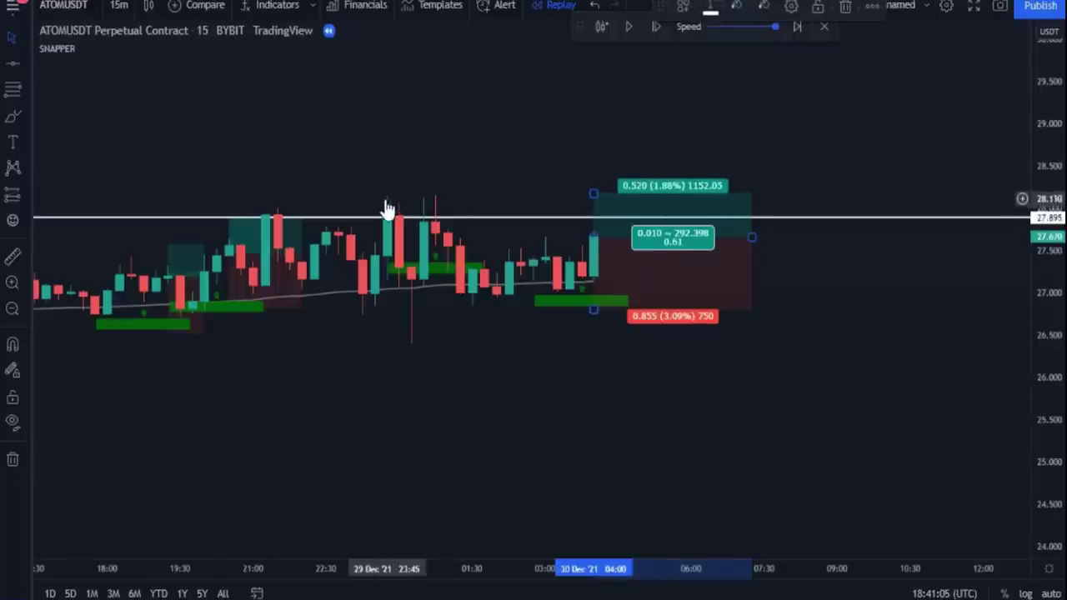
Move the horizontal resistance line up to 28.125, at the recent highs around 30 Dec '21 midnight
{"action": "left_click_drag", "start_coordinate": [492, 219], "coordinate": [488, 198]}
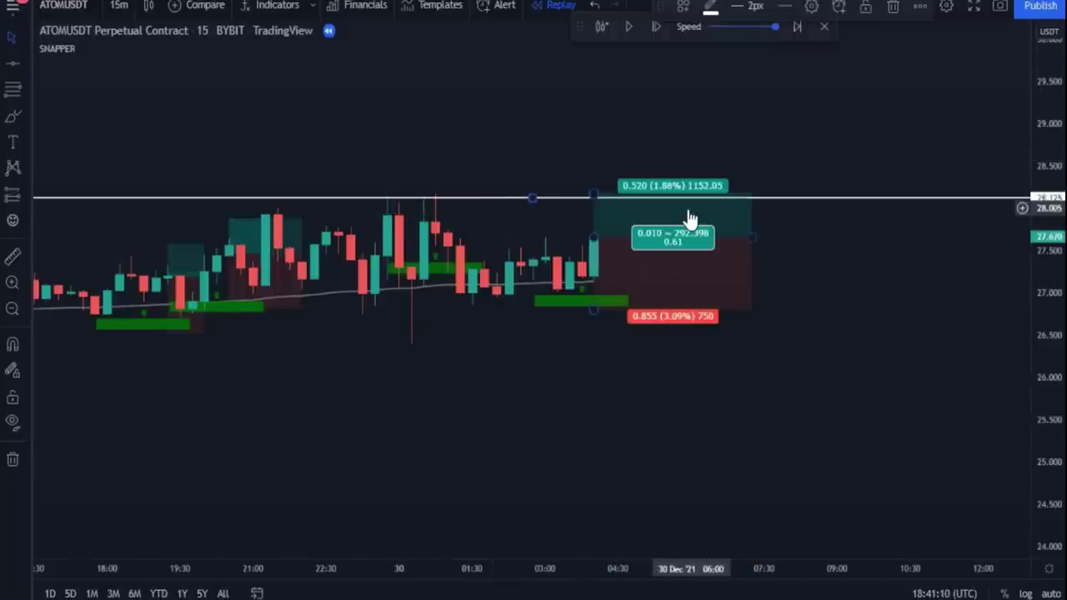
{"action": "left_click", "coordinate": [844, 264]}
{"action": "left_click_drag", "start_coordinate": [845, 264], "coordinate": [718, 175]}
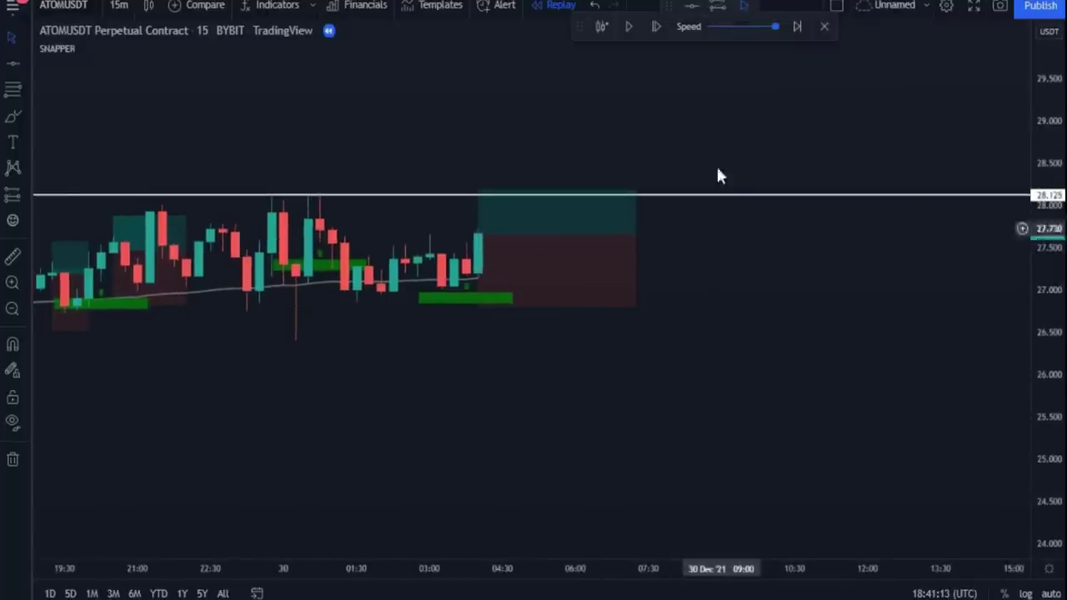
Advance the replay to the 06:45 candle and shorten the third long position box to end at 06:30
{"action": "left_click", "coordinate": [657, 27]}
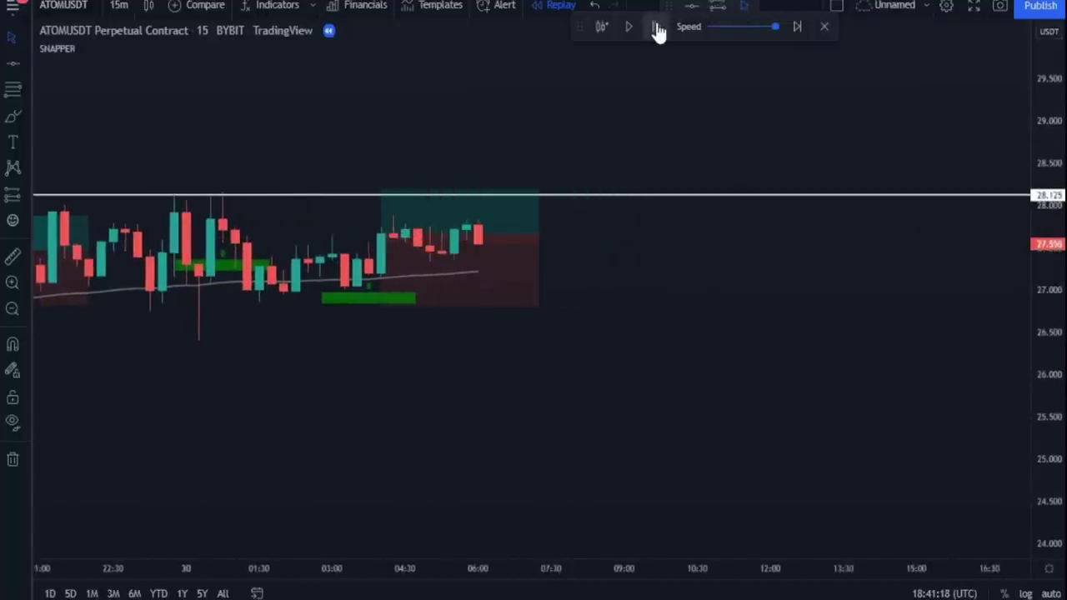
{"action": "left_click", "coordinate": [657, 27]}
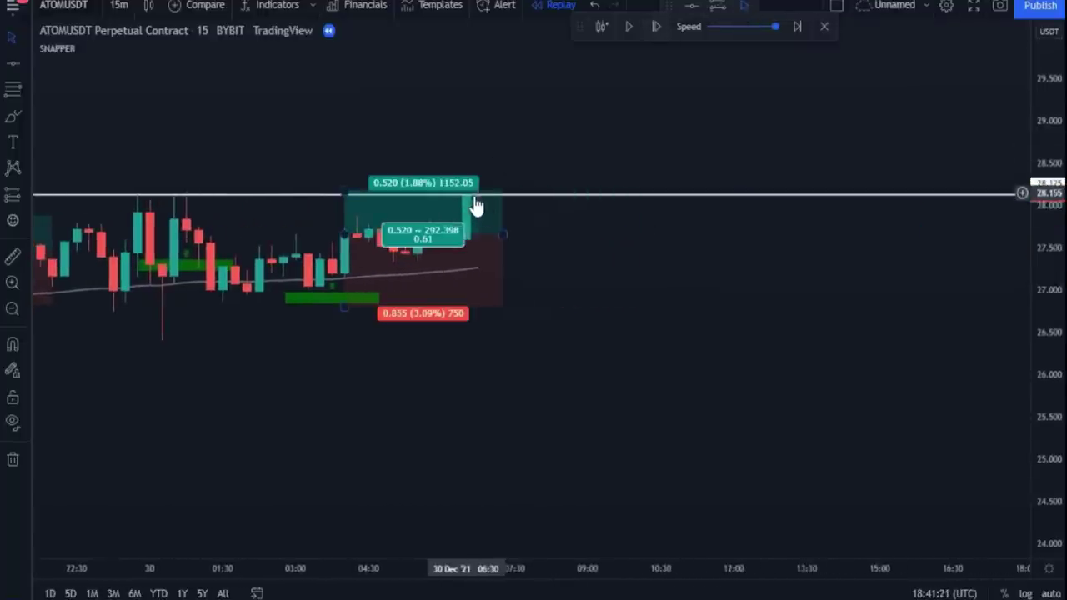
{"action": "left_click_drag", "start_coordinate": [502, 234], "coordinate": [467, 234]}
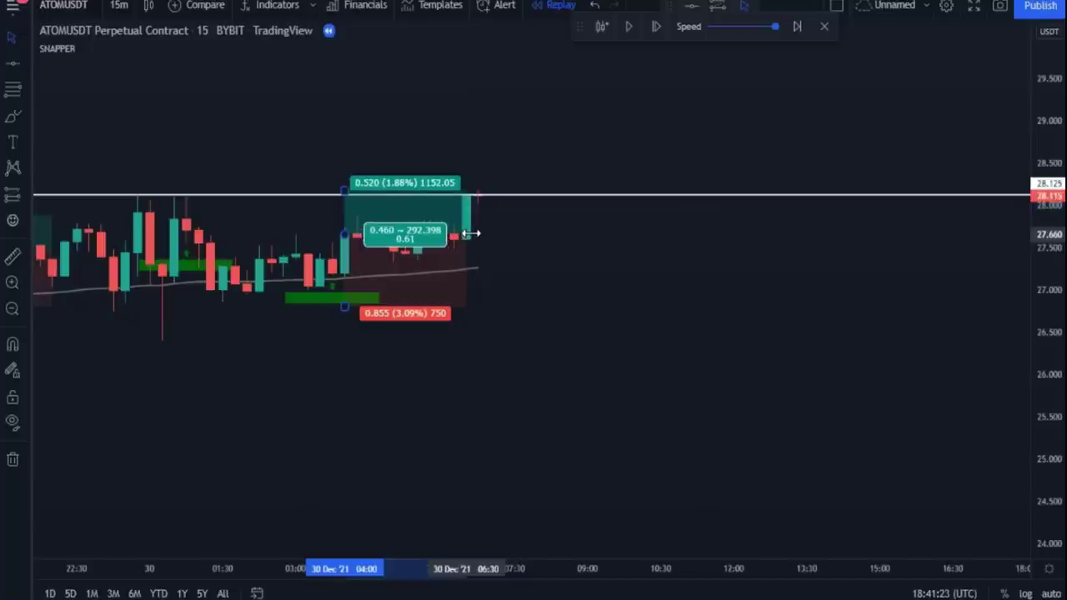
{"action": "left_click", "coordinate": [615, 195]}
Advance the replay bar by bar to the 09:45 candle, where the next green Snapper signal forms
{"action": "left_click", "coordinate": [657, 27]}
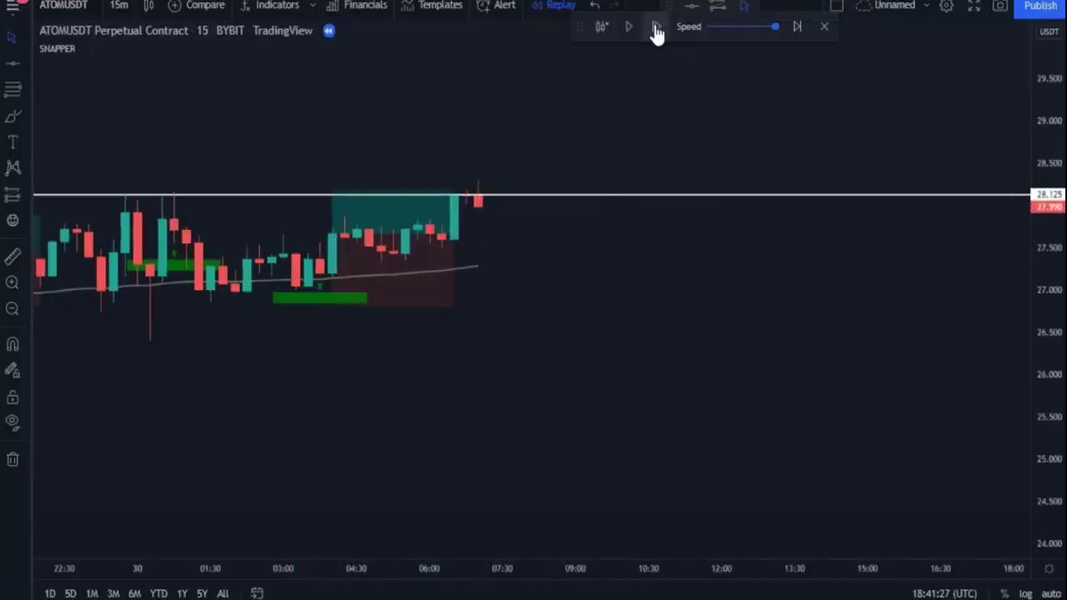
{"action": "left_click", "coordinate": [657, 28]}
{"action": "left_click", "coordinate": [656, 27]}
{"action": "left_click", "coordinate": [656, 27]}
{"action": "left_click", "coordinate": [657, 27]}
{"action": "left_click", "coordinate": [657, 27]}
{"action": "left_click", "coordinate": [657, 27]}
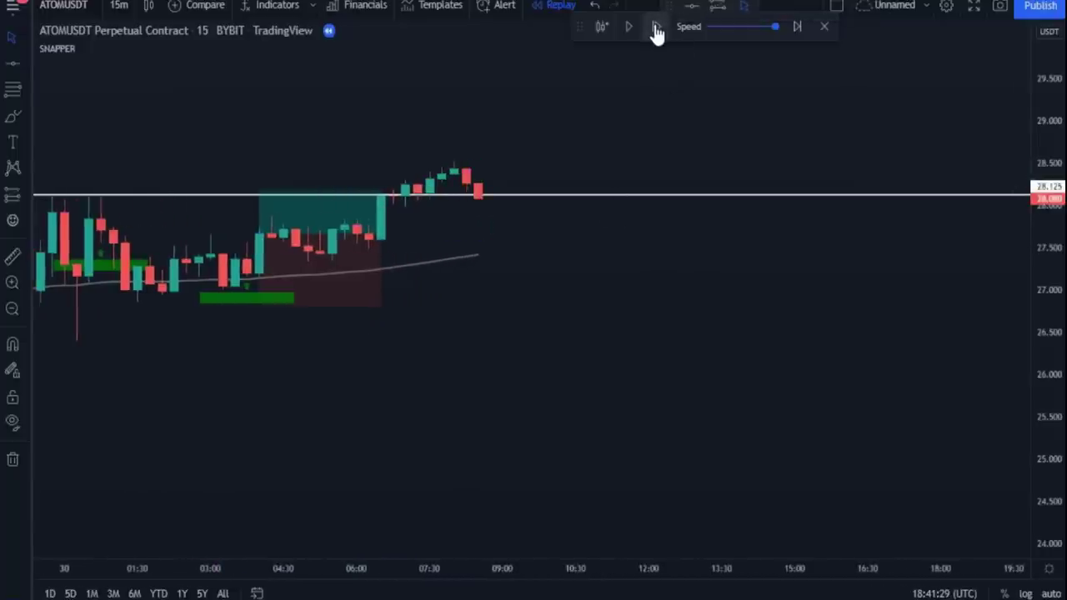
{"action": "left_click", "coordinate": [657, 28]}
{"action": "left_click", "coordinate": [657, 28]}
{"action": "left_click", "coordinate": [656, 28]}
{"action": "left_click", "coordinate": [657, 27]}
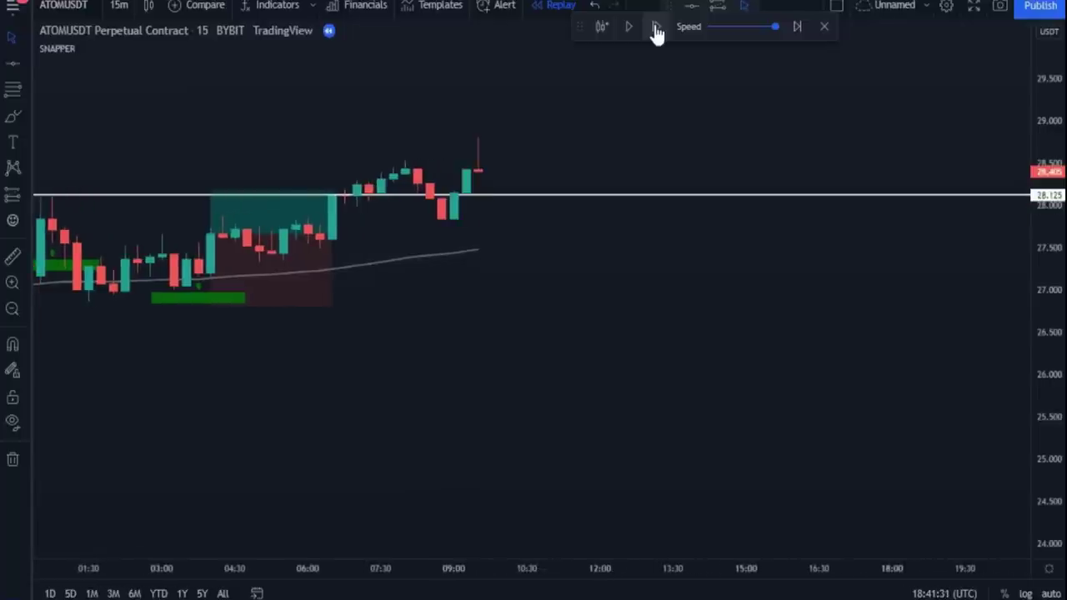
{"action": "left_click", "coordinate": [656, 28]}
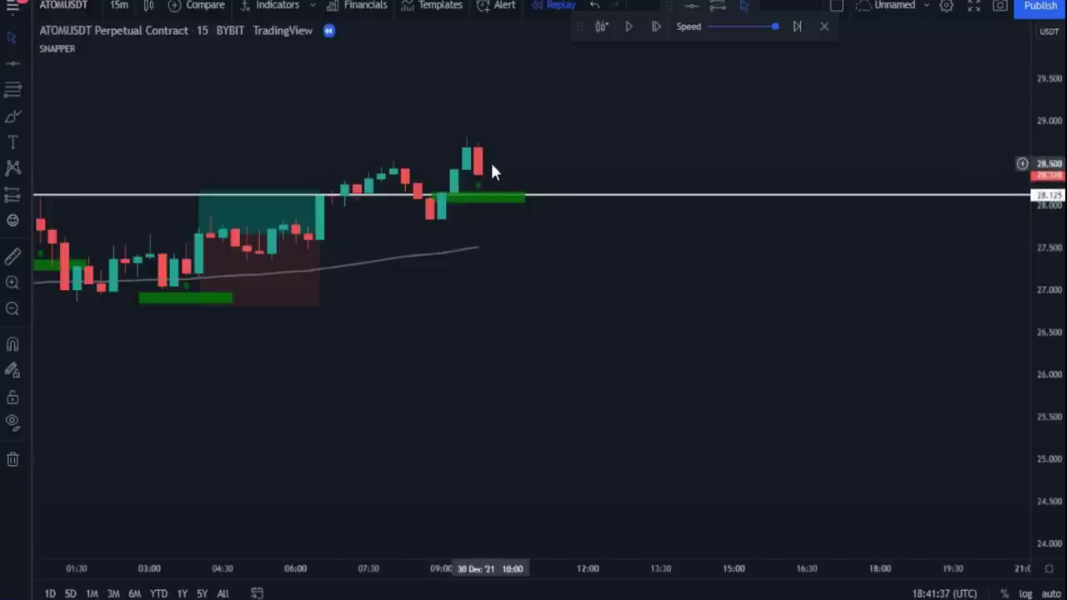
{"action": "left_click", "coordinate": [655, 28]}
{"action": "left_click", "coordinate": [656, 28]}
{"action": "left_click", "coordinate": [656, 28]}
{"action": "left_click", "coordinate": [656, 28]}
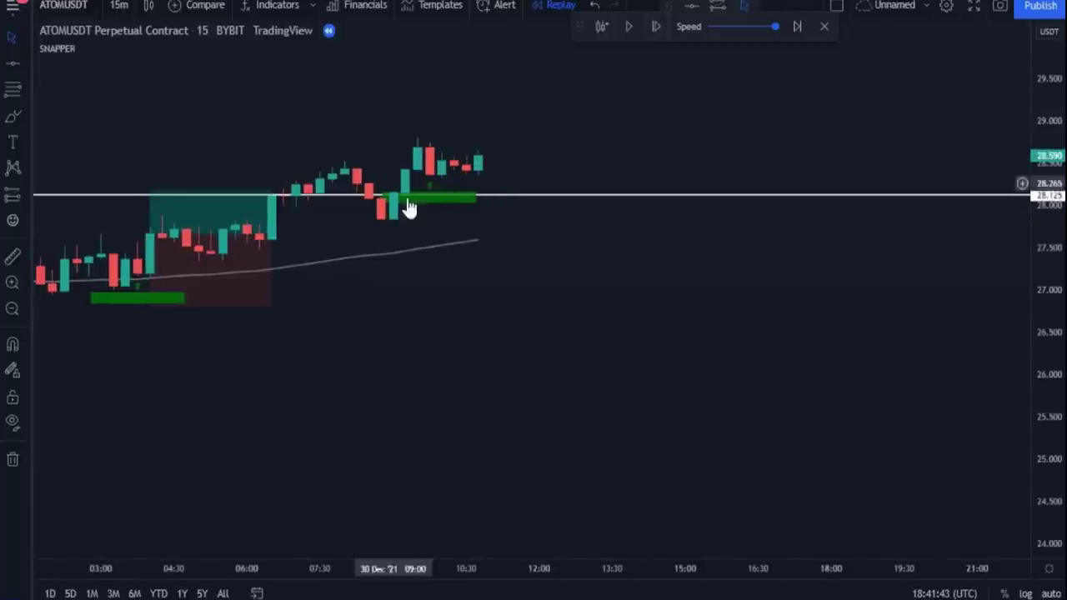
{"action": "left_click", "coordinate": [482, 178]}
Advance the replay to the 10:00 candle and place a long position at its close, with target and stop loss both at 0.480 (1.68%)
{"action": "left_click", "coordinate": [657, 27]}
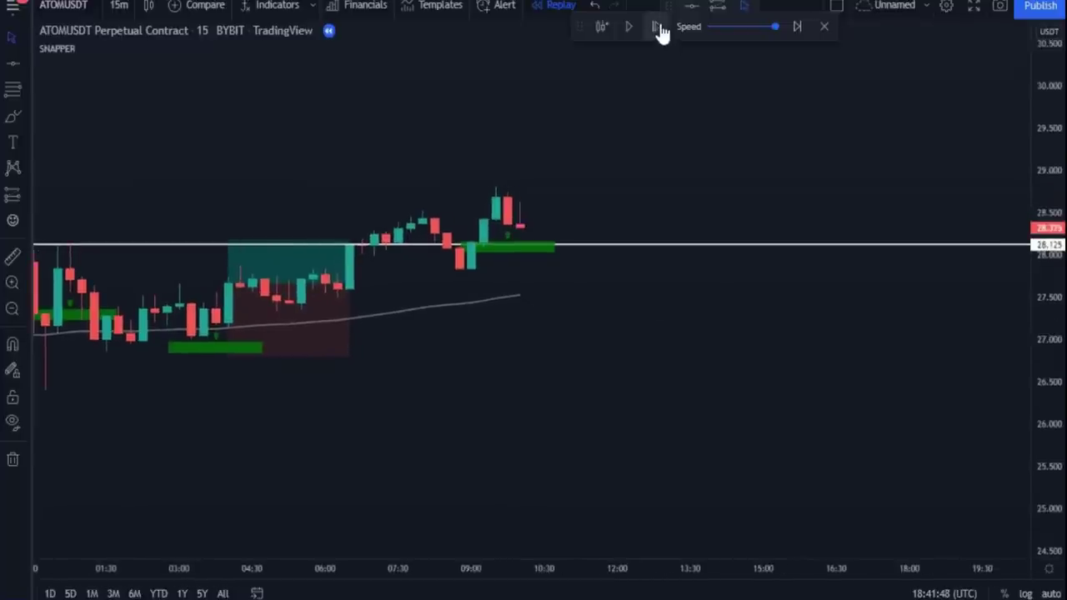
{"action": "left_click", "coordinate": [13, 197]}
{"action": "left_click", "coordinate": [534, 210]}
{"action": "left_click_drag", "start_coordinate": [536, 207], "coordinate": [520, 210]}
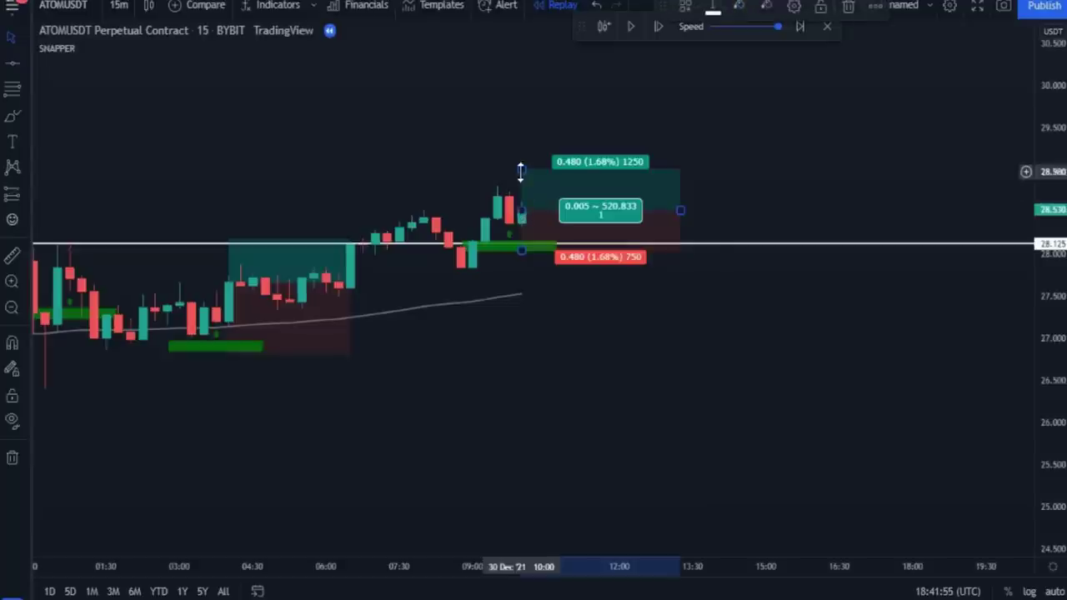
Move the horizontal resistance line up to 29.285, at the 28 Dec '21 swing high before the large decline
{"action": "scroll", "coordinate": [550, 292], "scroll_direction": "down", "scroll_amount": 5}
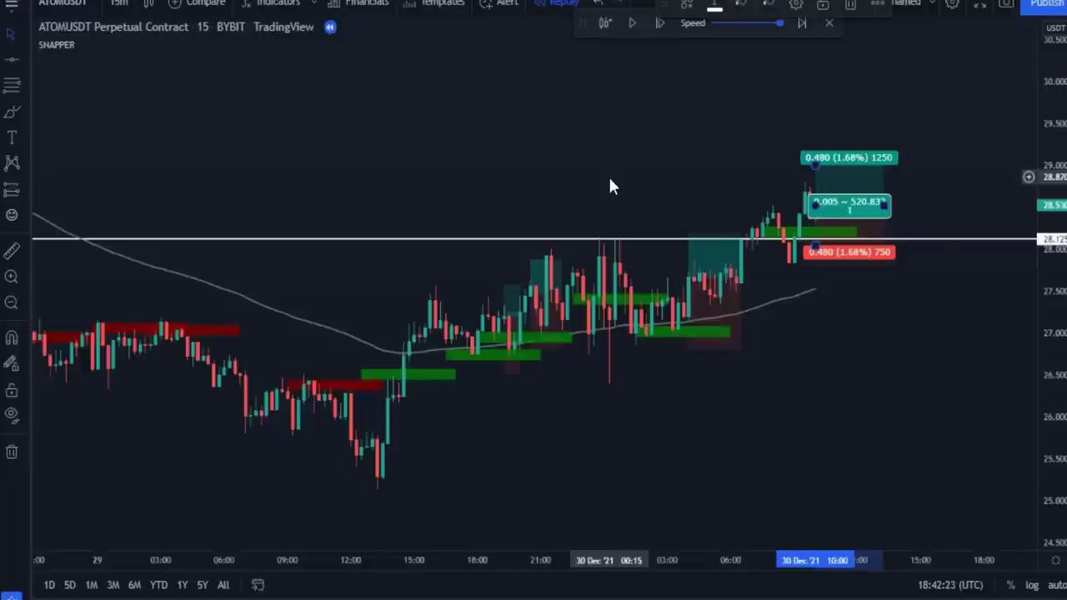
{"action": "scroll", "coordinate": [609, 185], "scroll_direction": "down", "scroll_amount": 2}
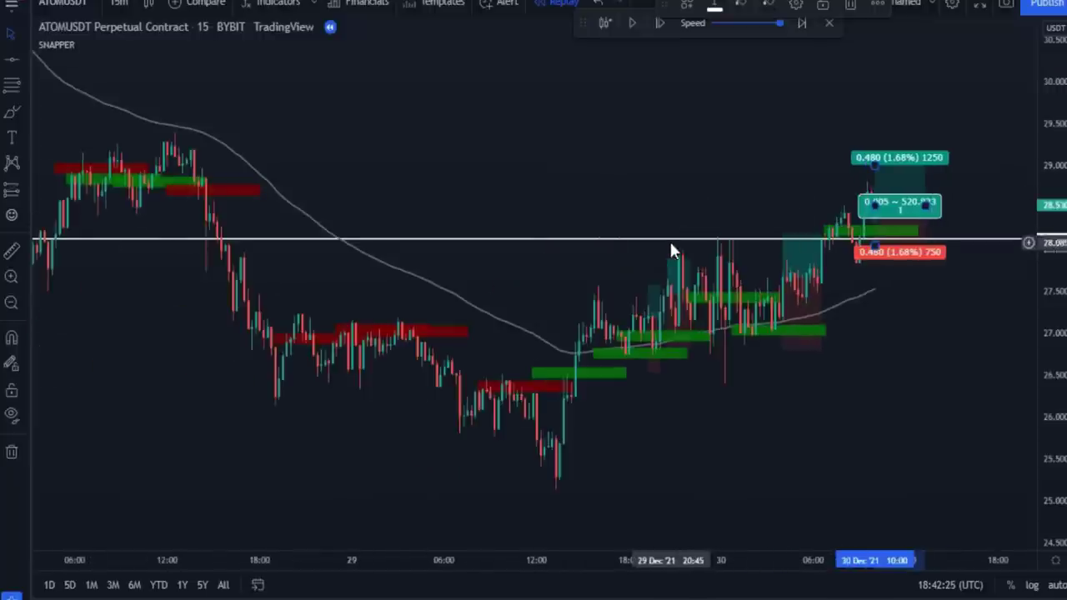
{"action": "left_click_drag", "start_coordinate": [665, 247], "coordinate": [695, 144]}
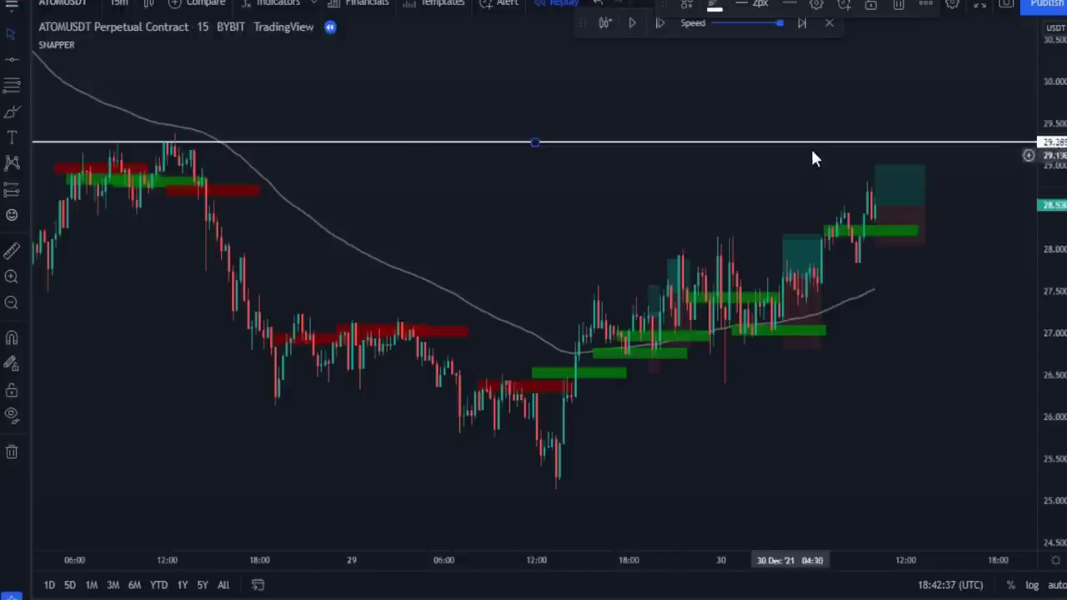
Raise the target of the 10:00 long position to the horizontal line, 0.740 (2.59%) above entry
{"action": "scroll", "coordinate": [898, 343], "scroll_direction": "up", "scroll_amount": 1}
{"action": "scroll", "coordinate": [754, 354], "scroll_direction": "up", "scroll_amount": 5}
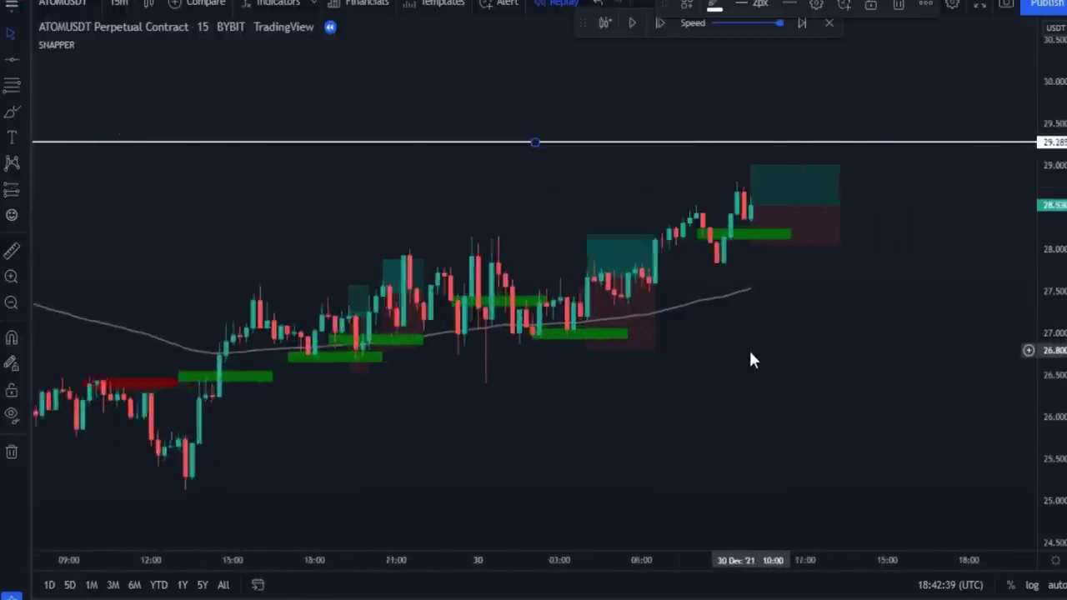
{"action": "left_click_drag", "start_coordinate": [656, 164], "coordinate": [656, 144]}
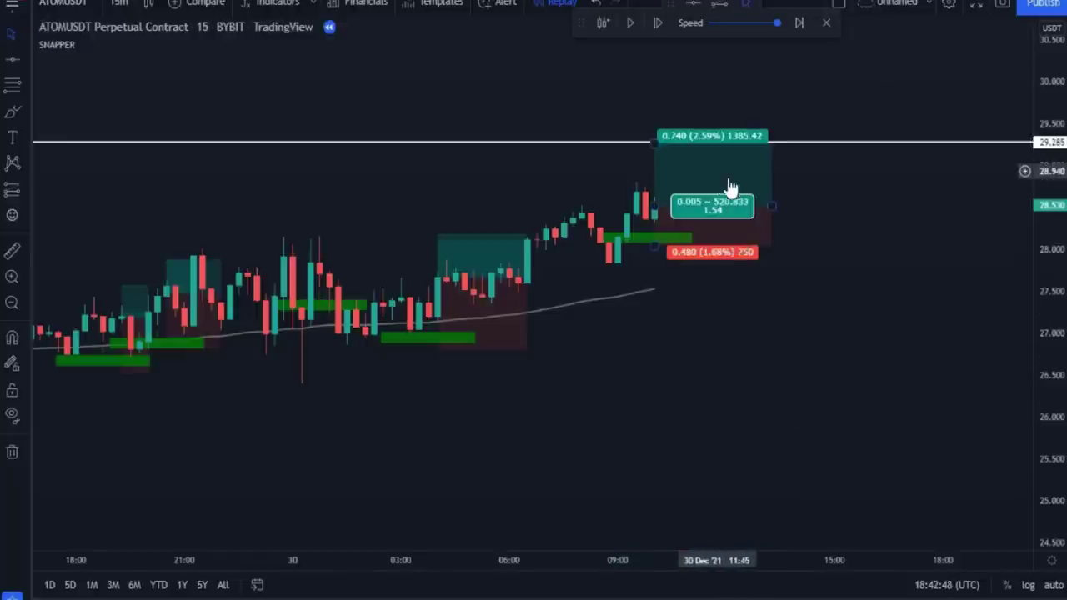
Advance the replay to the 13:00 candle and shorten the 10:00 long position box to end at 12:30
{"action": "left_click_drag", "start_coordinate": [879, 218], "coordinate": [736, 262]}
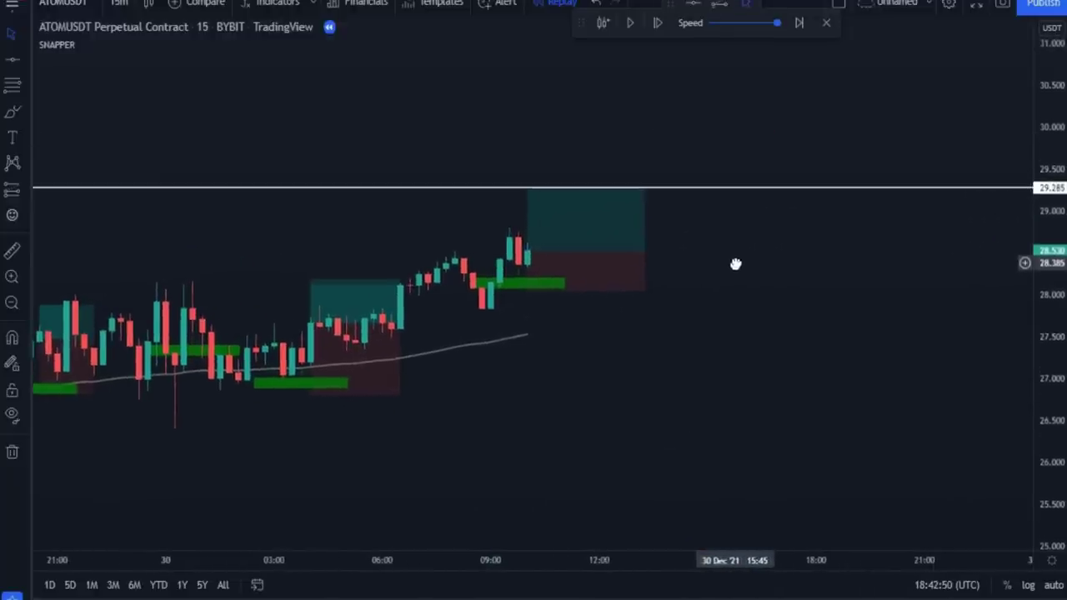
{"action": "left_click", "coordinate": [658, 31]}
{"action": "left_click", "coordinate": [658, 32]}
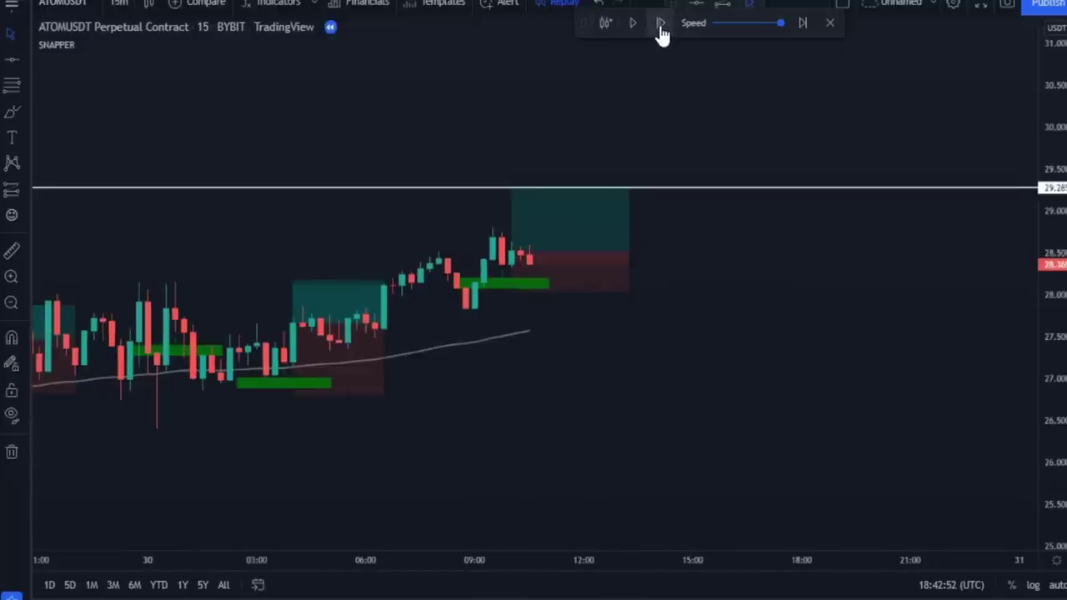
{"action": "left_click", "coordinate": [659, 32]}
{"action": "left_click", "coordinate": [660, 32]}
{"action": "left_click", "coordinate": [660, 32]}
{"action": "left_click", "coordinate": [660, 31]}
{"action": "left_click", "coordinate": [660, 32]}
{"action": "left_click", "coordinate": [660, 31]}
{"action": "left_click", "coordinate": [660, 31]}
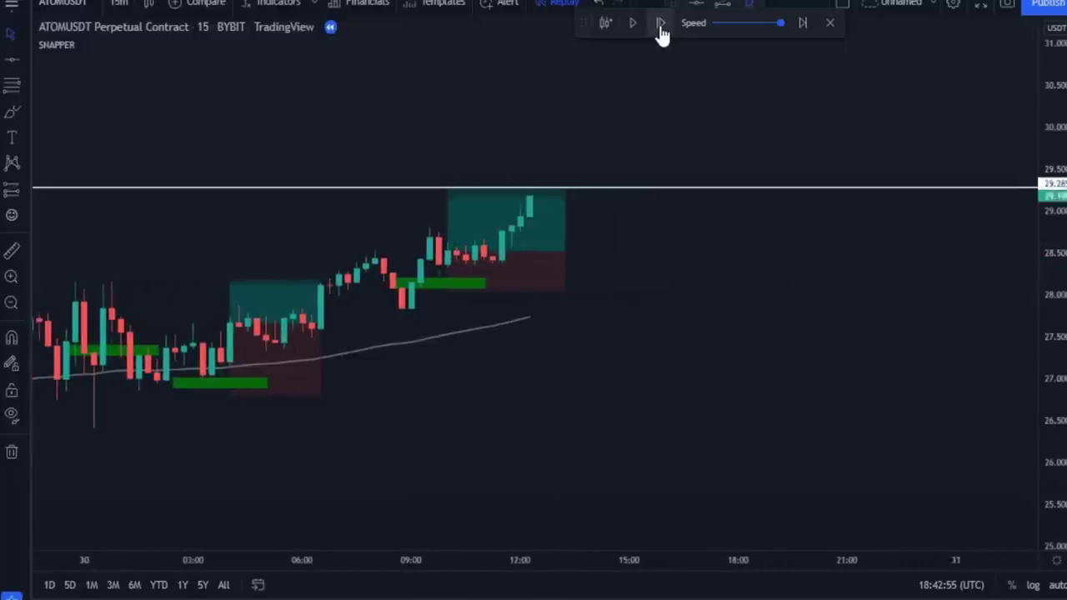
{"action": "left_click", "coordinate": [660, 32]}
{"action": "left_click", "coordinate": [660, 31]}
{"action": "left_click", "coordinate": [506, 204]}
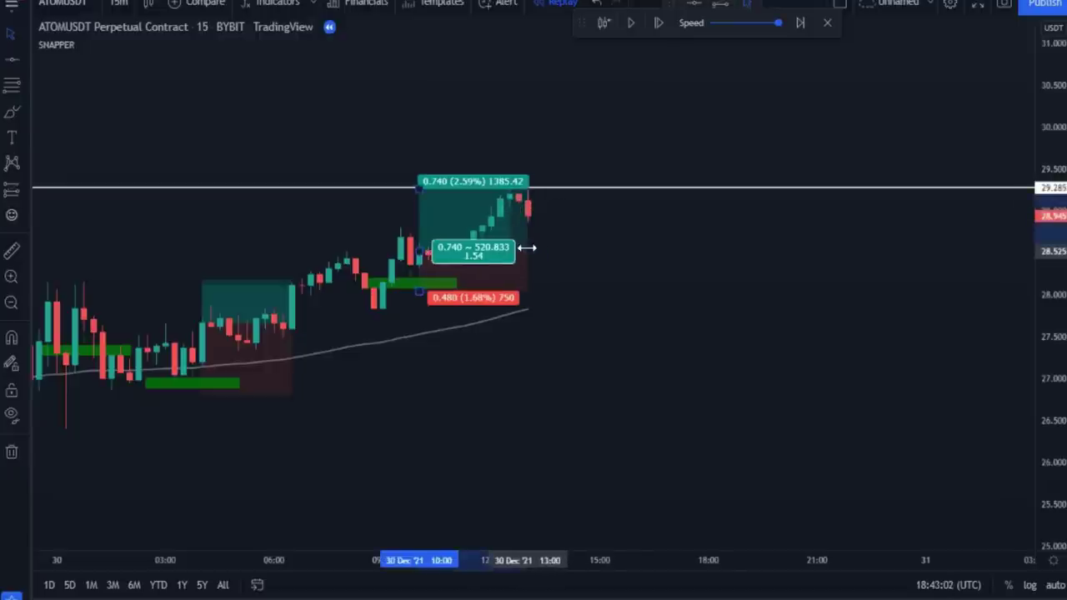
{"action": "left_click_drag", "start_coordinate": [536, 250], "coordinate": [510, 250]}
Advance the replay bar by bar to the 16:00 candle, just past the next green Snapper signal
{"action": "left_click", "coordinate": [658, 23]}
{"action": "left_click", "coordinate": [658, 23]}
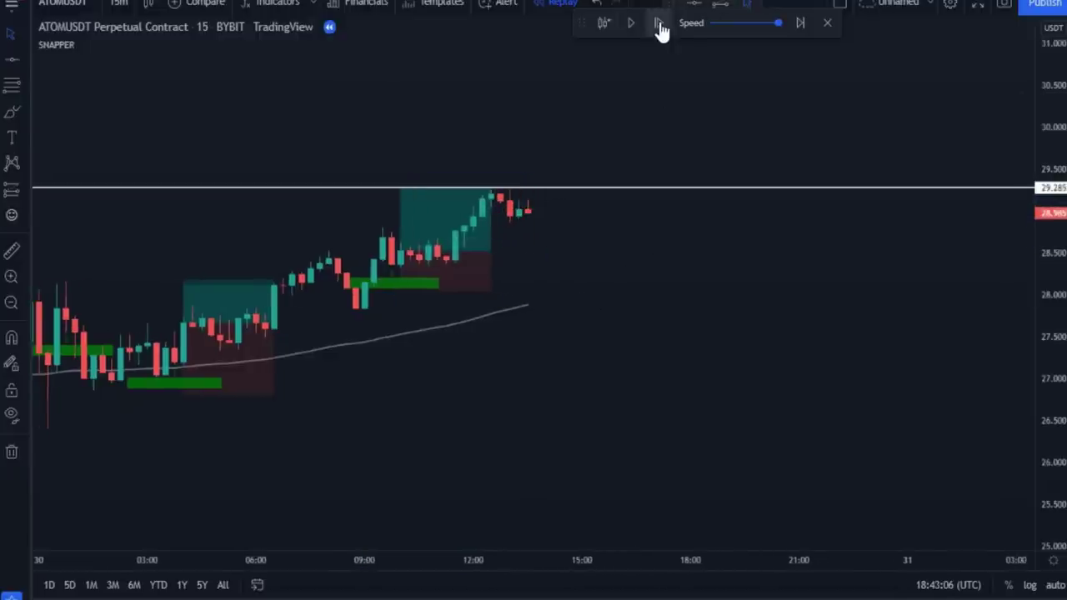
{"action": "left_click", "coordinate": [659, 23]}
{"action": "left_click", "coordinate": [658, 24]}
{"action": "left_click", "coordinate": [658, 24]}
{"action": "left_click", "coordinate": [658, 23]}
{"action": "left_click", "coordinate": [658, 24]}
{"action": "left_click", "coordinate": [658, 23]}
{"action": "left_click", "coordinate": [658, 24]}
{"action": "left_click", "coordinate": [658, 23]}
{"action": "left_click", "coordinate": [659, 24]}
{"action": "left_click", "coordinate": [658, 23]}
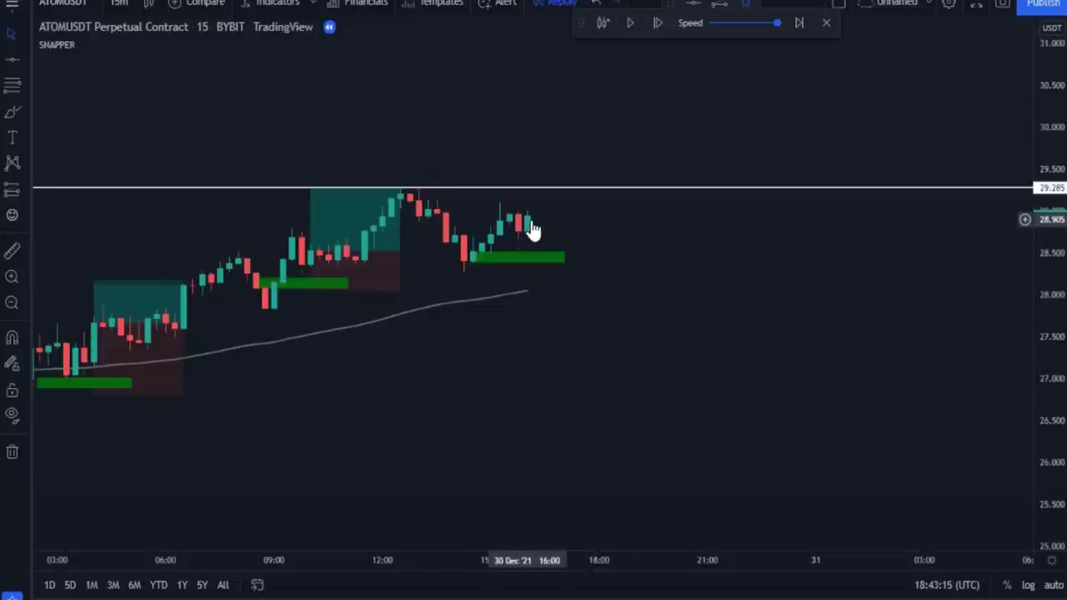
Add a long position at the 16:00 candle, with the target on the horizontal line, 0.345 (1.19%), and the stop at 0.620 (2.14%)
{"action": "left_click", "coordinate": [12, 190]}
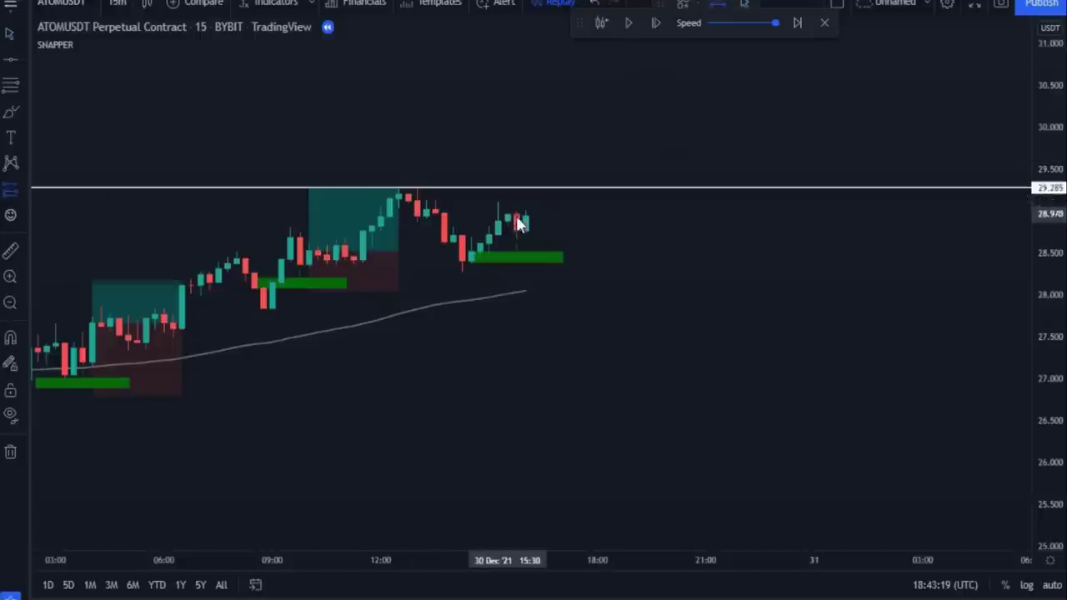
{"action": "left_click", "coordinate": [525, 216]}
{"action": "left_click_drag", "start_coordinate": [525, 177], "coordinate": [525, 188]}
{"action": "left_click_drag", "start_coordinate": [524, 255], "coordinate": [523, 268]}
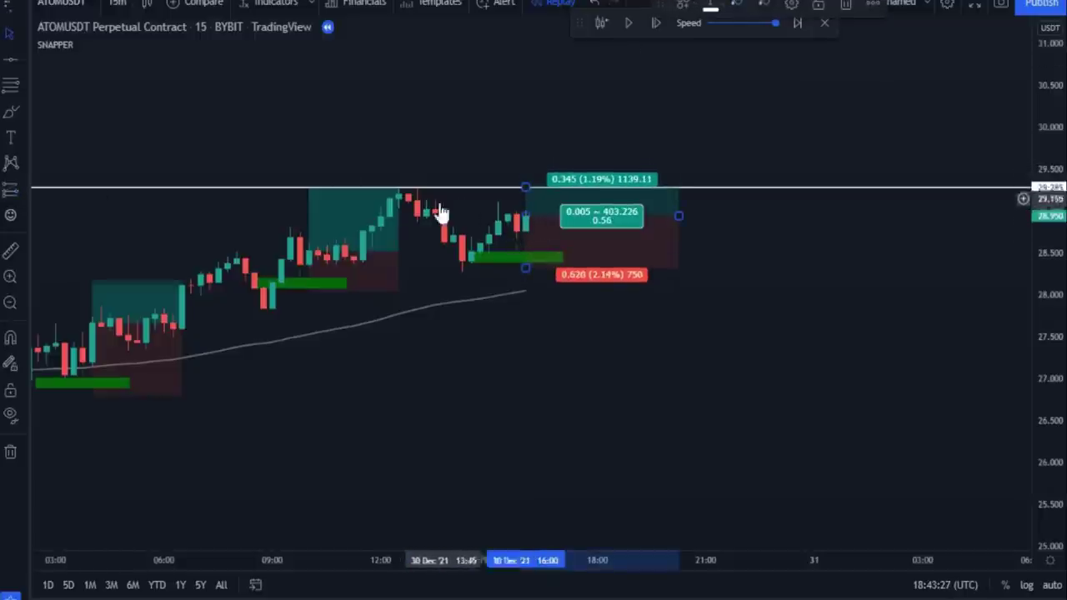
Advance the replay to the 17:00 candle and shorten the 16:00 long position box to end at 16:30
{"action": "scroll", "coordinate": [602, 374], "scroll_direction": "down", "scroll_amount": 3}
{"action": "left_click_drag", "start_coordinate": [741, 346], "coordinate": [690, 358]}
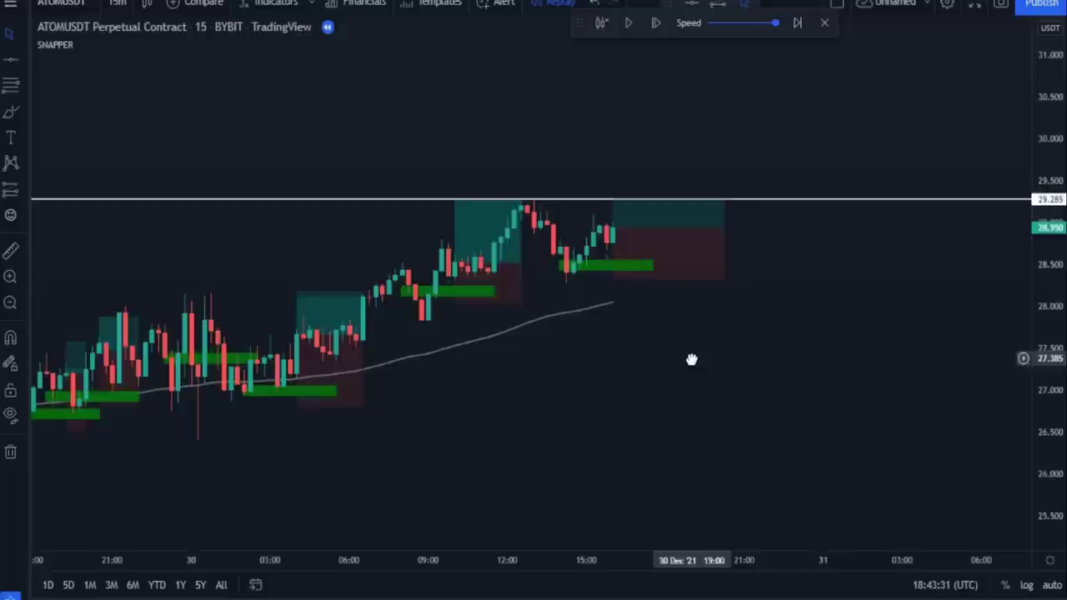
{"action": "left_click", "coordinate": [658, 25]}
{"action": "left_click", "coordinate": [659, 25]}
{"action": "left_click", "coordinate": [658, 25]}
{"action": "left_click", "coordinate": [659, 25]}
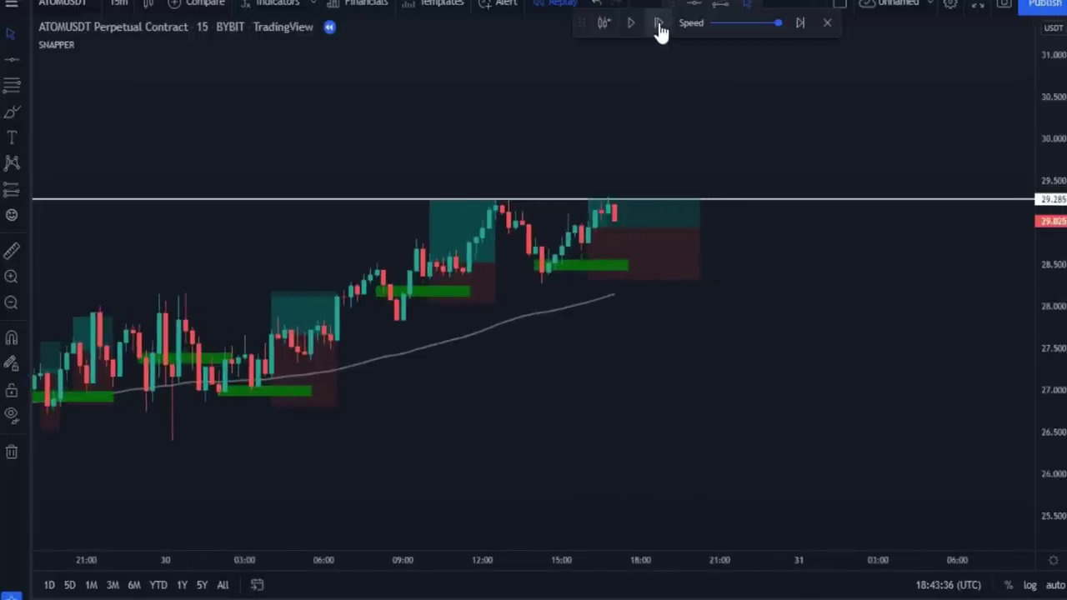
{"action": "left_click", "coordinate": [614, 215]}
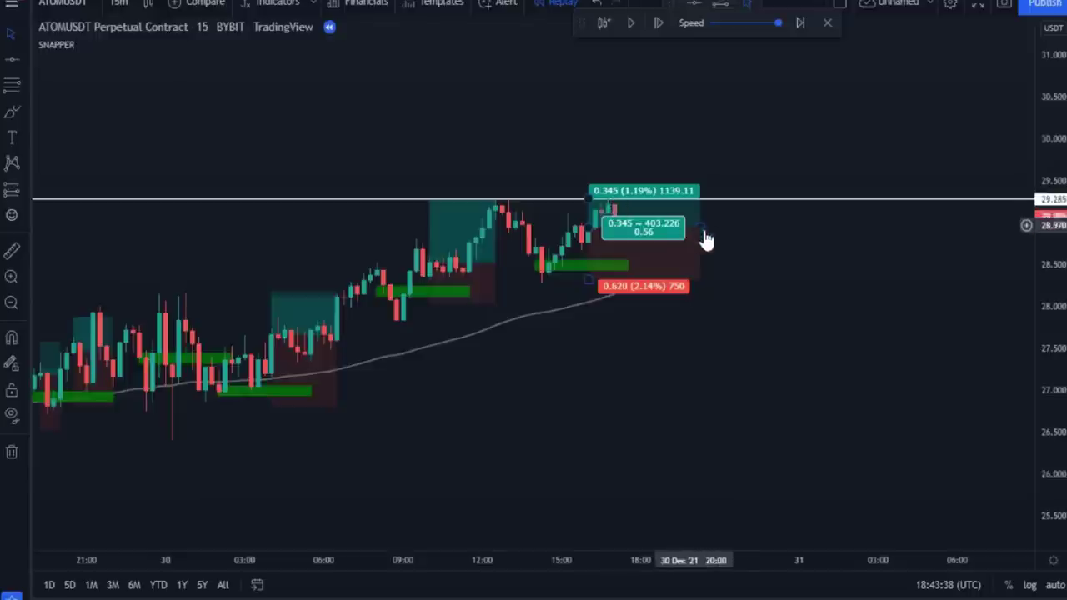
{"action": "left_click_drag", "start_coordinate": [703, 229], "coordinate": [590, 229]}
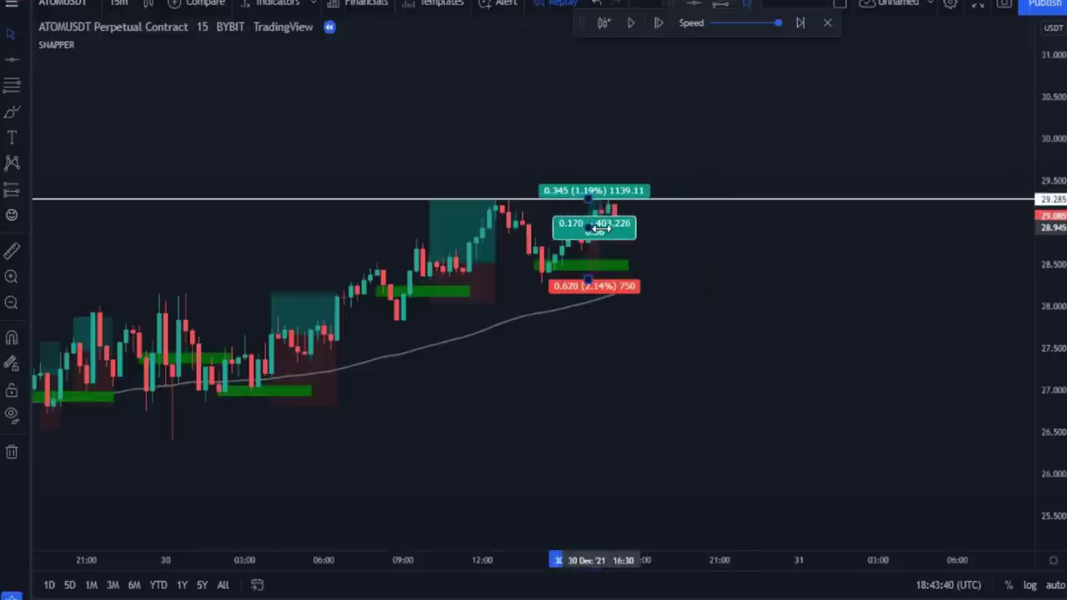
Advance the replay bar by bar to the 18:45 candle, just past the next green Snapper signal
{"action": "left_click", "coordinate": [764, 264]}
{"action": "left_click_drag", "start_coordinate": [726, 267], "coordinate": [644, 279]}
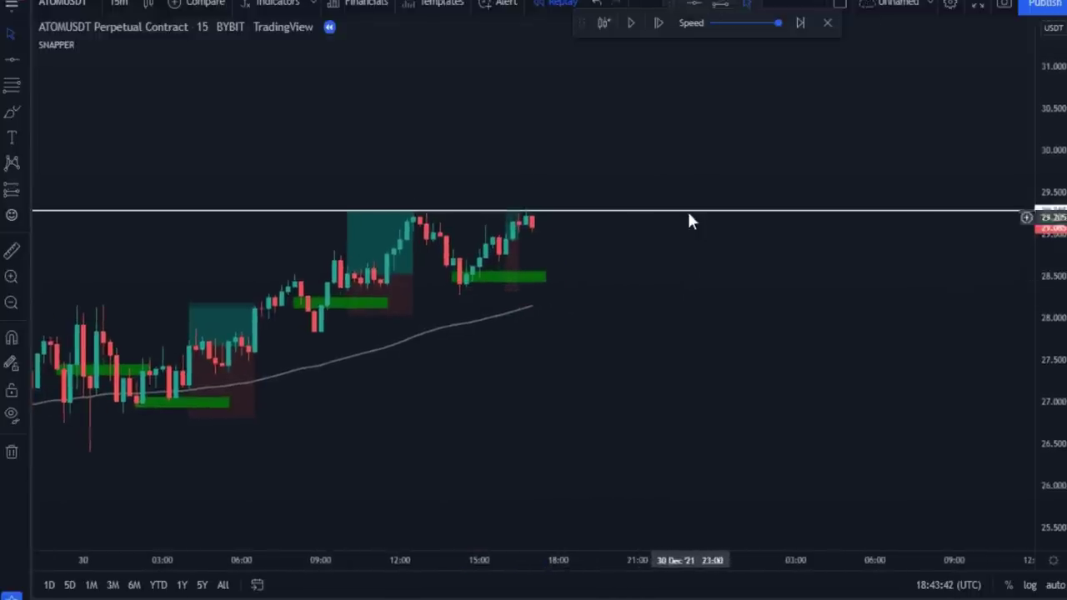
{"action": "left_click", "coordinate": [657, 23]}
{"action": "left_click", "coordinate": [657, 23]}
{"action": "left_click", "coordinate": [657, 23]}
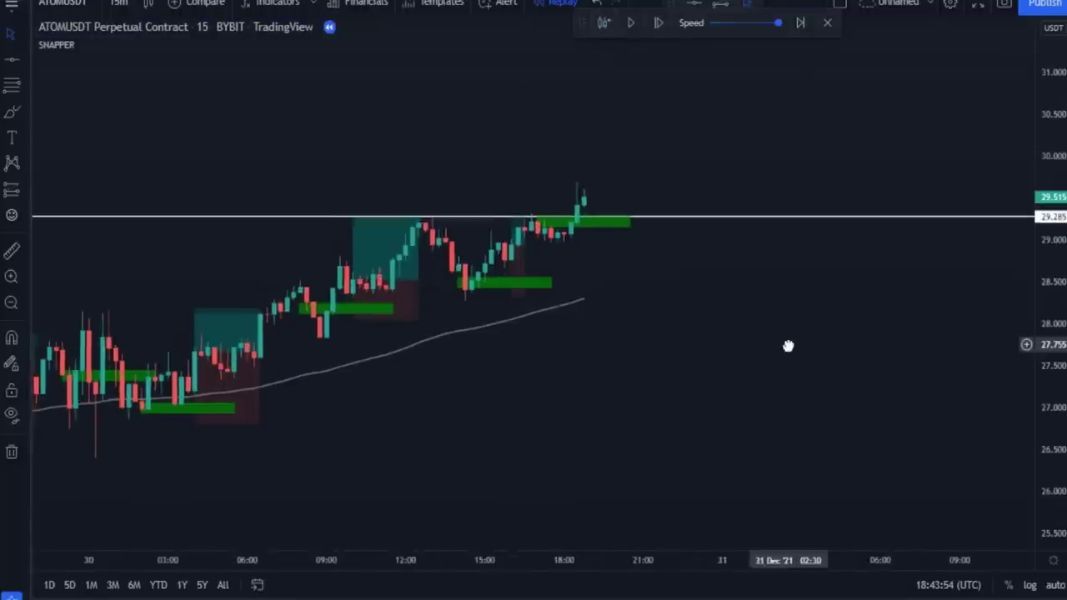
Add a long position at the 18:45 candle, with a 0.370 (1.25%) target and a 0.300 (1.02%) stop below the green signal
{"action": "left_click_drag", "start_coordinate": [788, 345], "coordinate": [491, 320]}
{"action": "scroll", "coordinate": [728, 362], "scroll_direction": "up", "scroll_amount": 5}
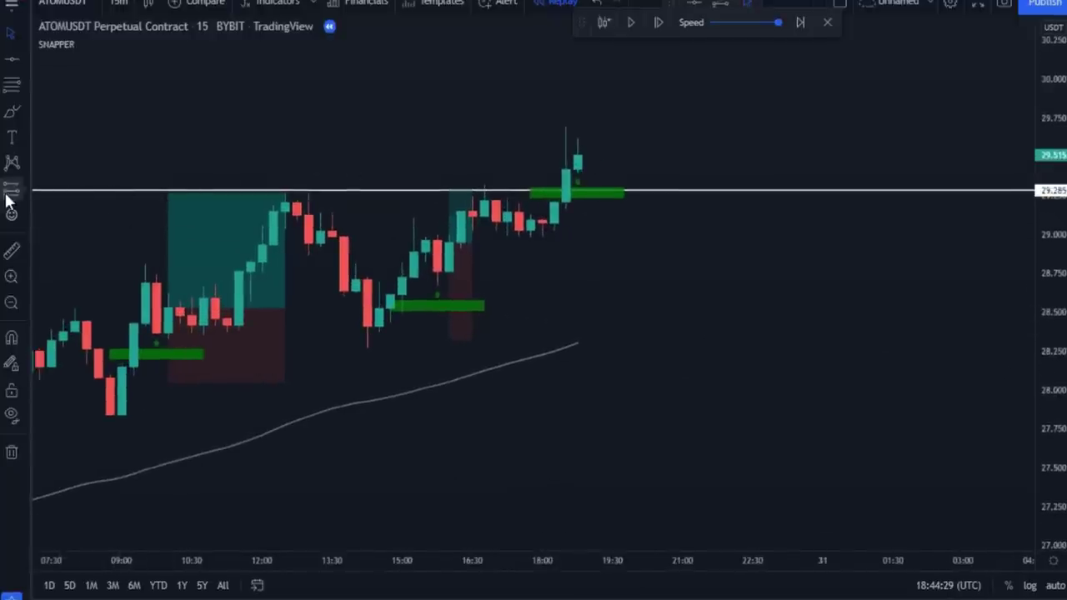
{"action": "left_click", "coordinate": [8, 190]}
{"action": "left_click", "coordinate": [580, 157]}
{"action": "left_click_drag", "start_coordinate": [581, 213], "coordinate": [581, 205]}
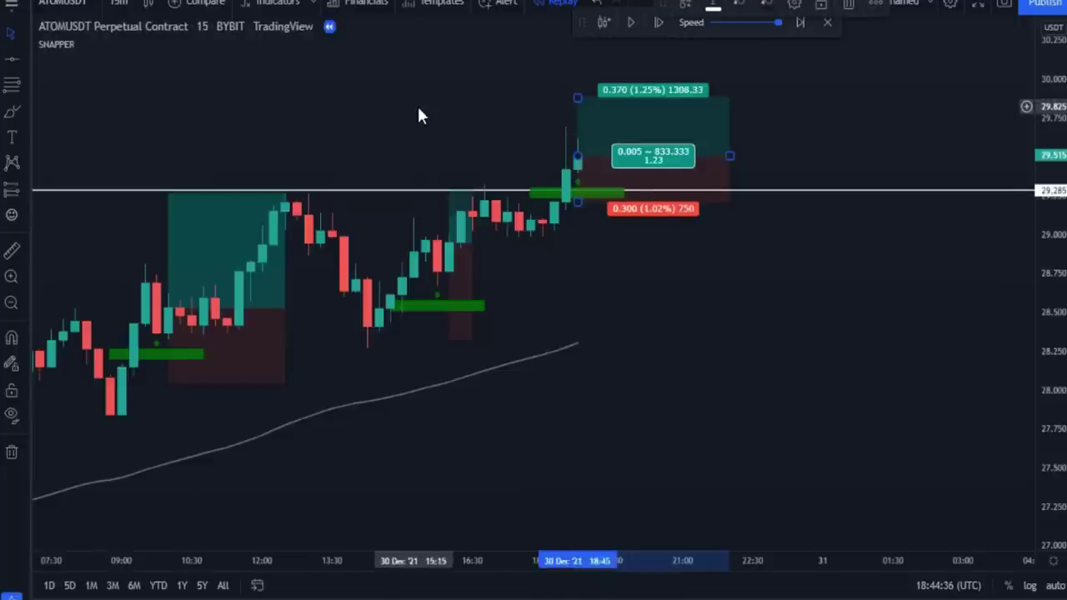
Raise the horizontal resistance line to about 29.515 and check earlier price action for resistance at that level
{"action": "left_click_drag", "start_coordinate": [528, 147], "coordinate": [550, 152]}
{"action": "scroll", "coordinate": [434, 153], "scroll_direction": "down", "scroll_amount": 5}
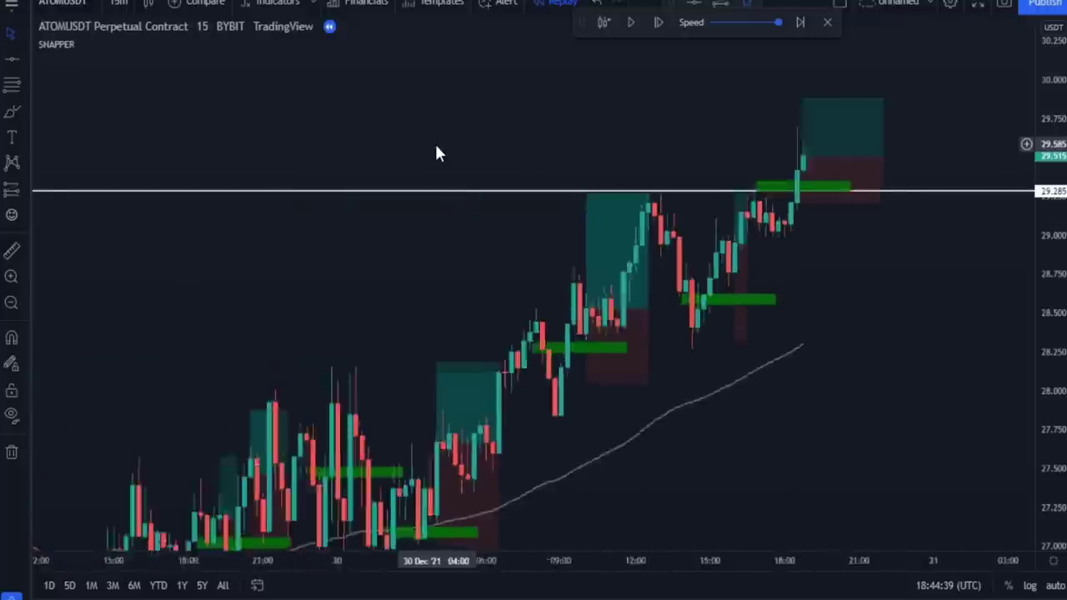
{"action": "left_click_drag", "start_coordinate": [475, 191], "coordinate": [488, 155]}
{"action": "scroll", "coordinate": [487, 192], "scroll_direction": "down", "scroll_amount": 2}
{"action": "scroll", "coordinate": [487, 191], "scroll_direction": "down", "scroll_amount": 2}
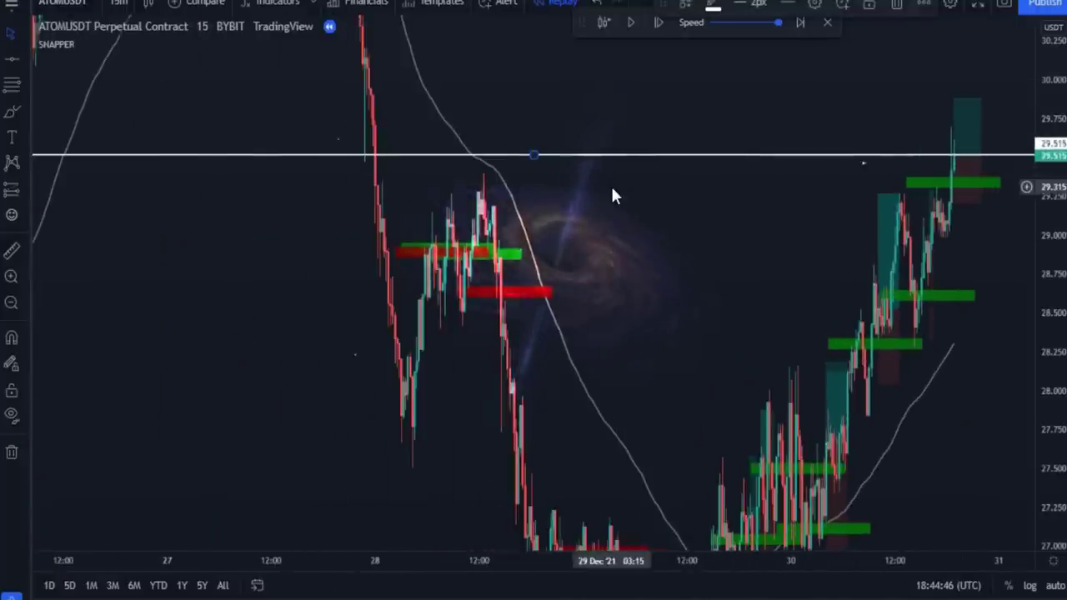
{"action": "left_click_drag", "start_coordinate": [666, 256], "coordinate": [567, 234]}
{"action": "scroll", "coordinate": [859, 350], "scroll_direction": "up", "scroll_amount": 3}
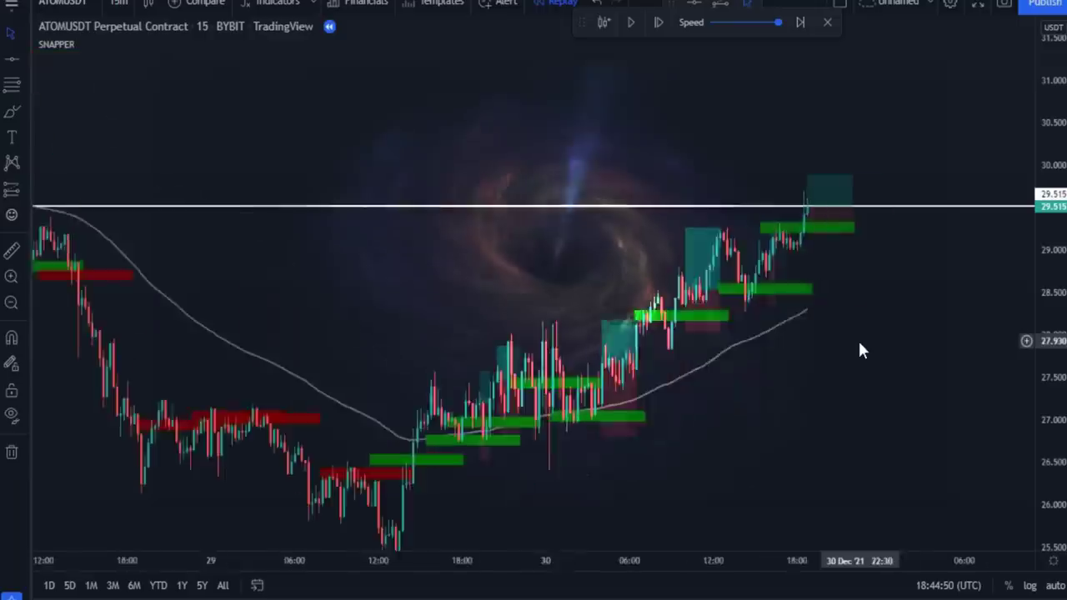
{"action": "left_click_drag", "start_coordinate": [755, 370], "coordinate": [695, 347]}
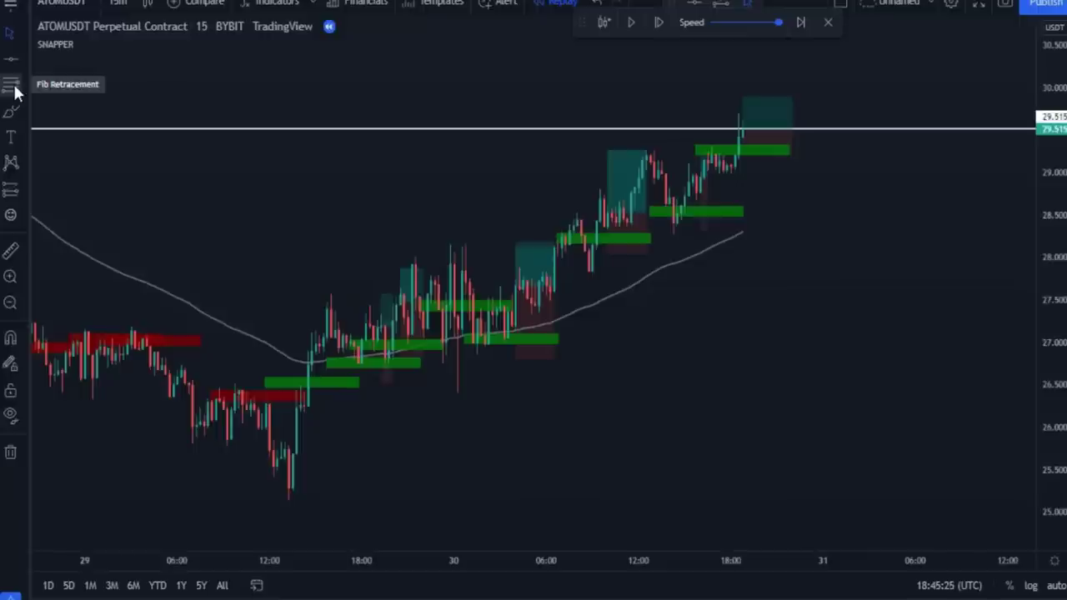
Draw a Trend-Based Fib Extension from the 29 Dec 13:15 low near 25.280 to the 30 Dec 16:45 high at 29.225 and back to the low
{"action": "left_click", "coordinate": [21, 87]}
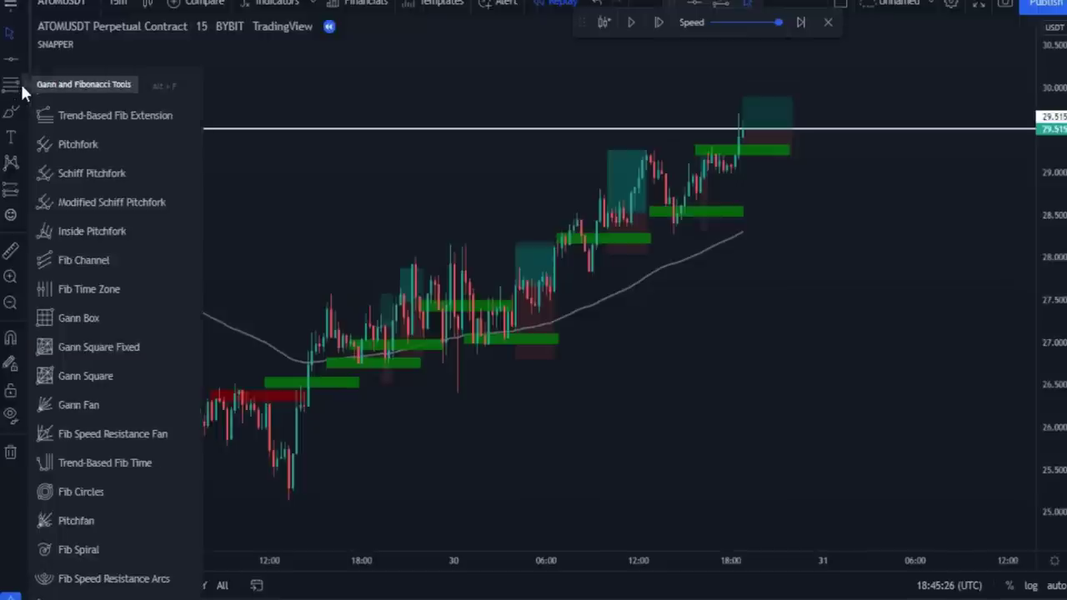
{"action": "left_click", "coordinate": [99, 117]}
{"action": "scroll", "coordinate": [724, 300], "scroll_direction": "down", "scroll_amount": 2}
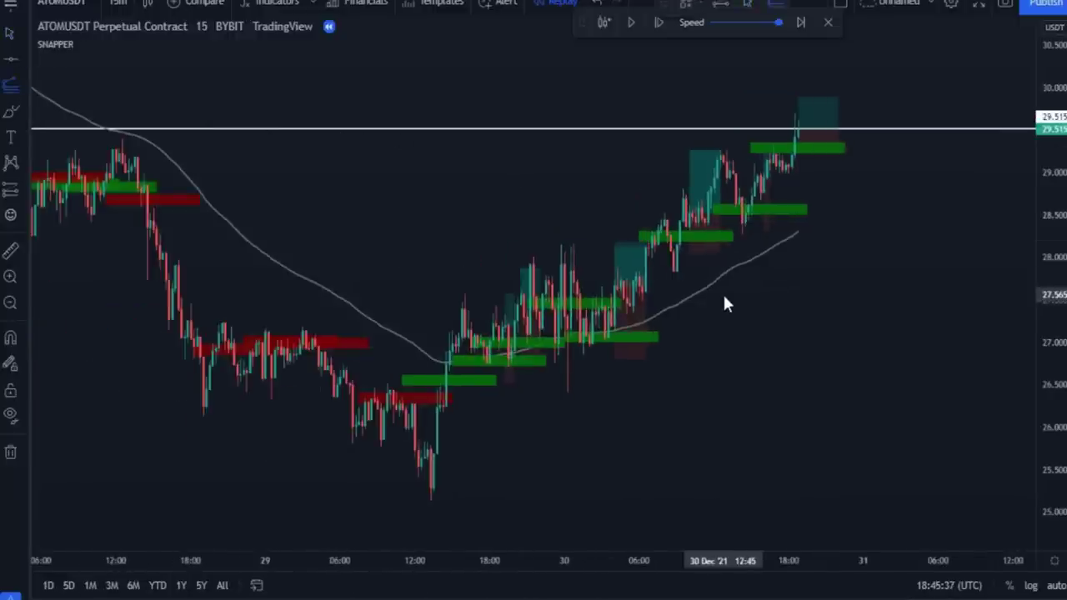
{"action": "scroll", "coordinate": [724, 300], "scroll_direction": "down", "scroll_amount": 1}
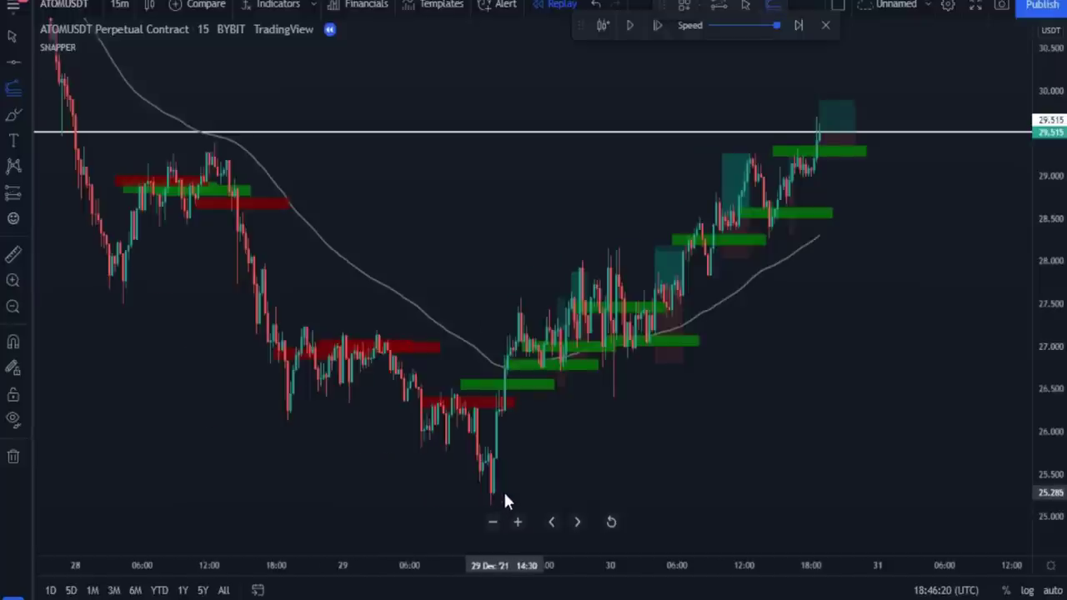
{"action": "left_click_drag", "start_coordinate": [504, 495], "coordinate": [311, 498]}
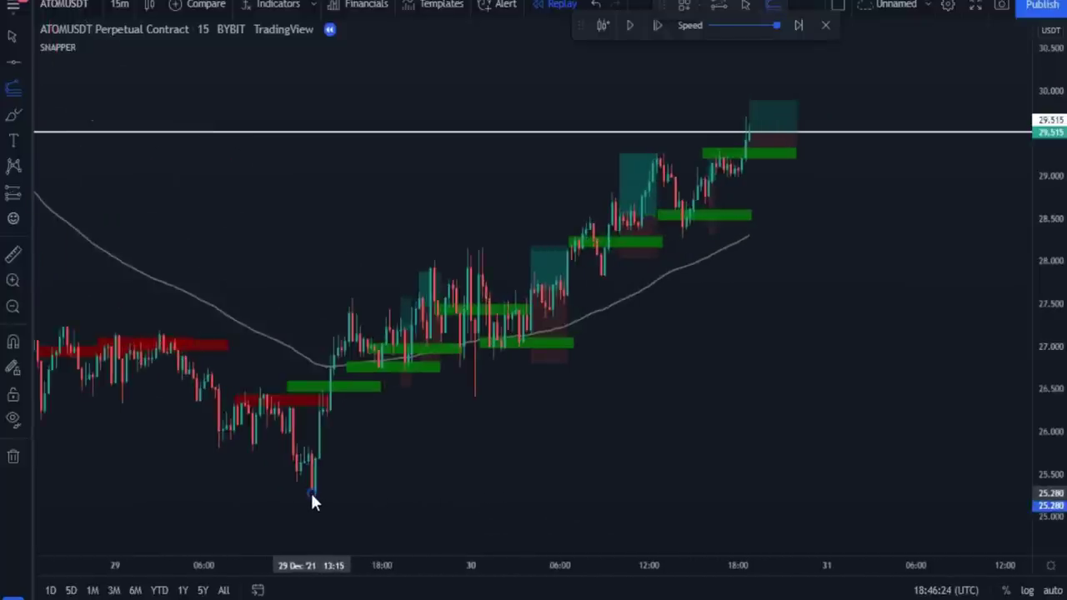
{"action": "left_click", "coordinate": [311, 490]}
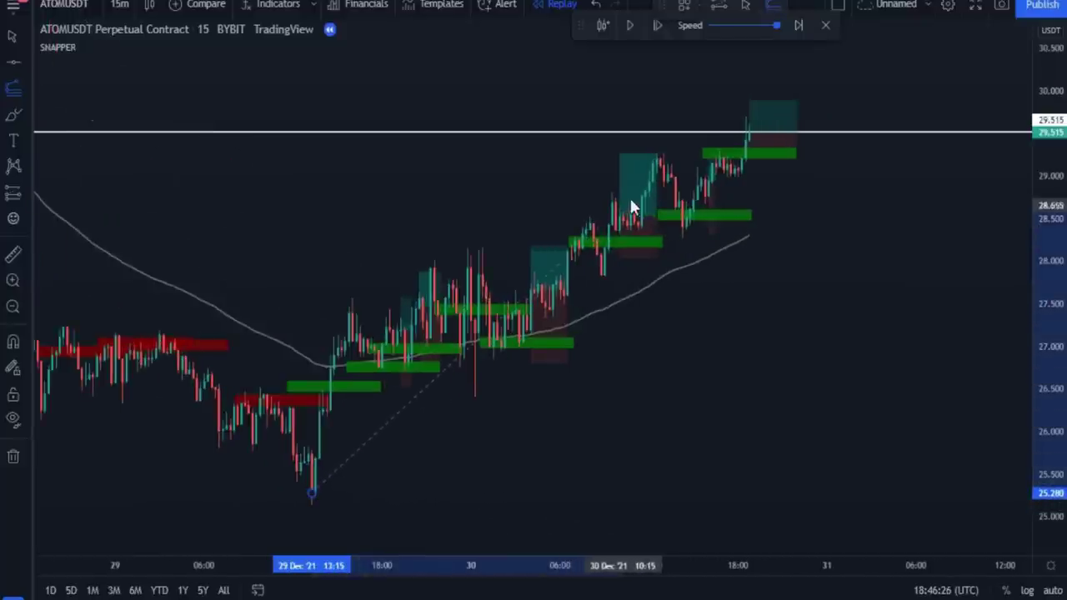
{"action": "left_click", "coordinate": [721, 164]}
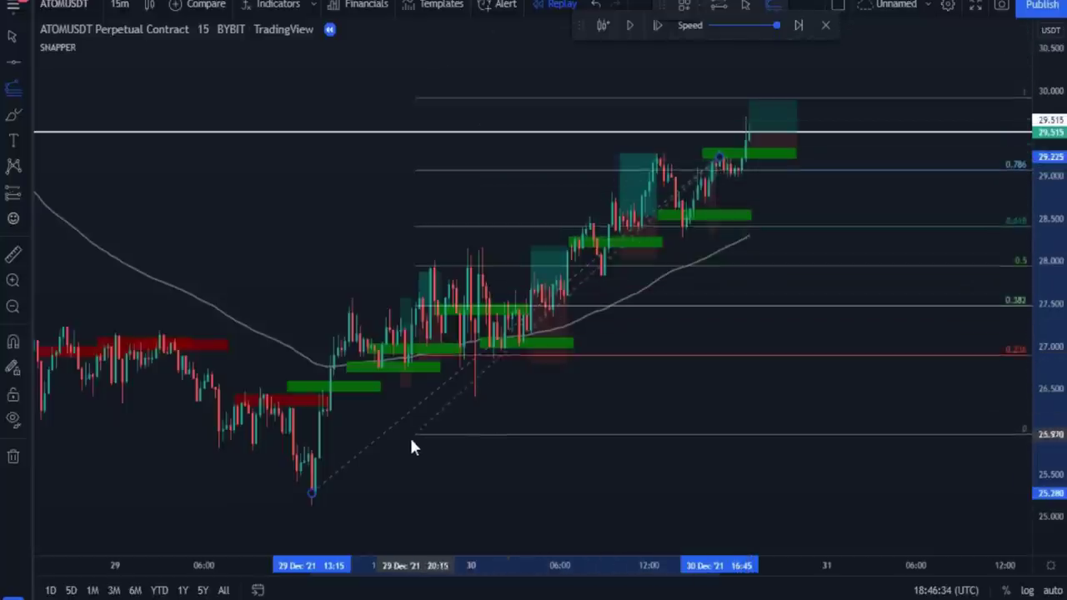
{"action": "left_click", "coordinate": [311, 490]}
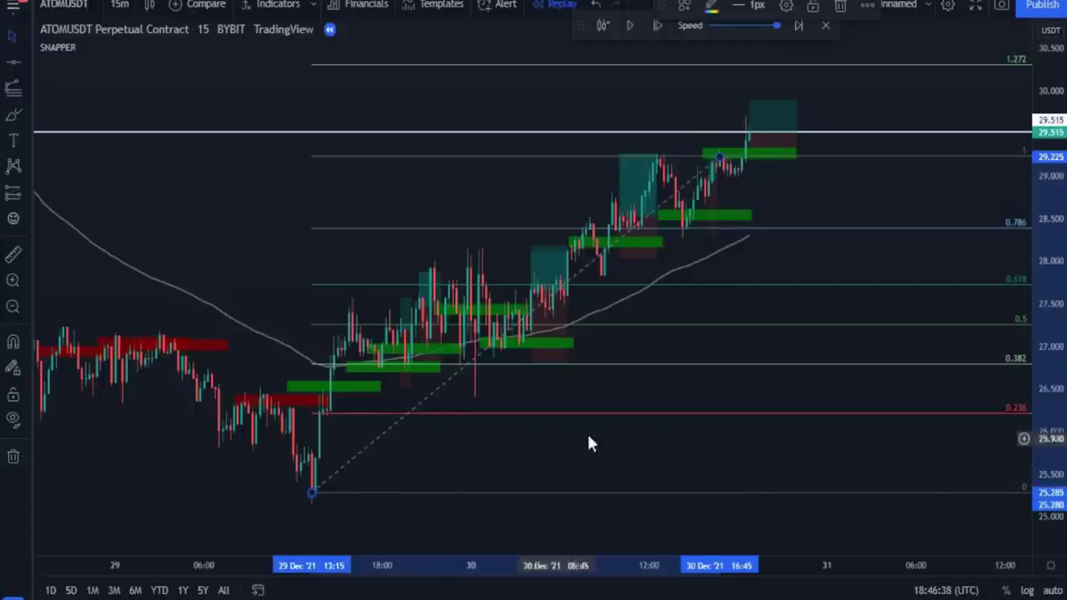
Delete the horizontal resistance line at 29.515
{"action": "left_click", "coordinate": [282, 133]}
{"action": "left_click", "coordinate": [894, 6]}
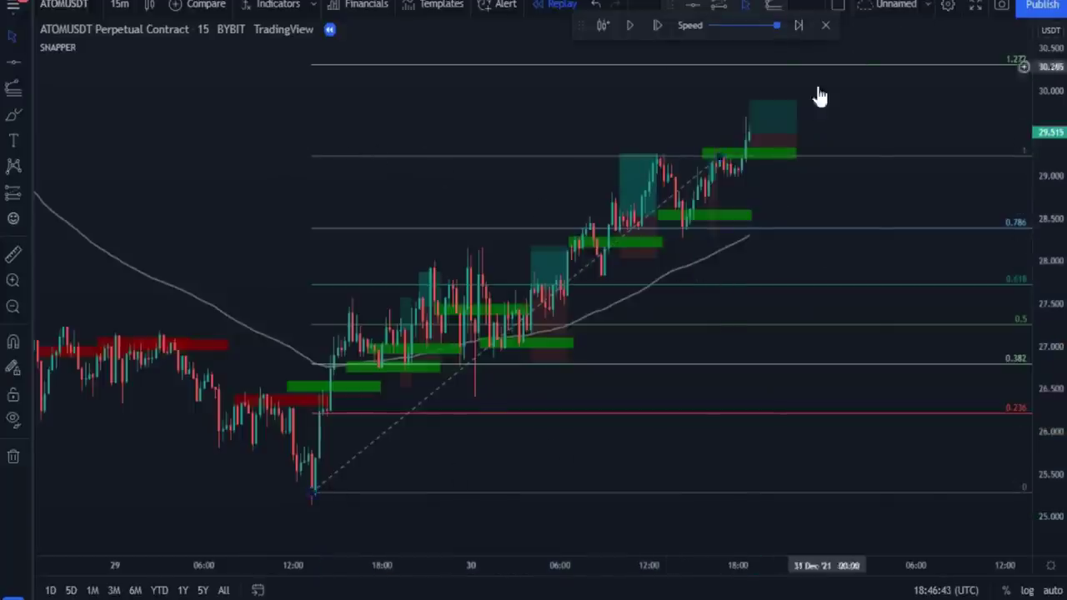
{"action": "left_click_drag", "start_coordinate": [866, 299], "coordinate": [697, 288]}
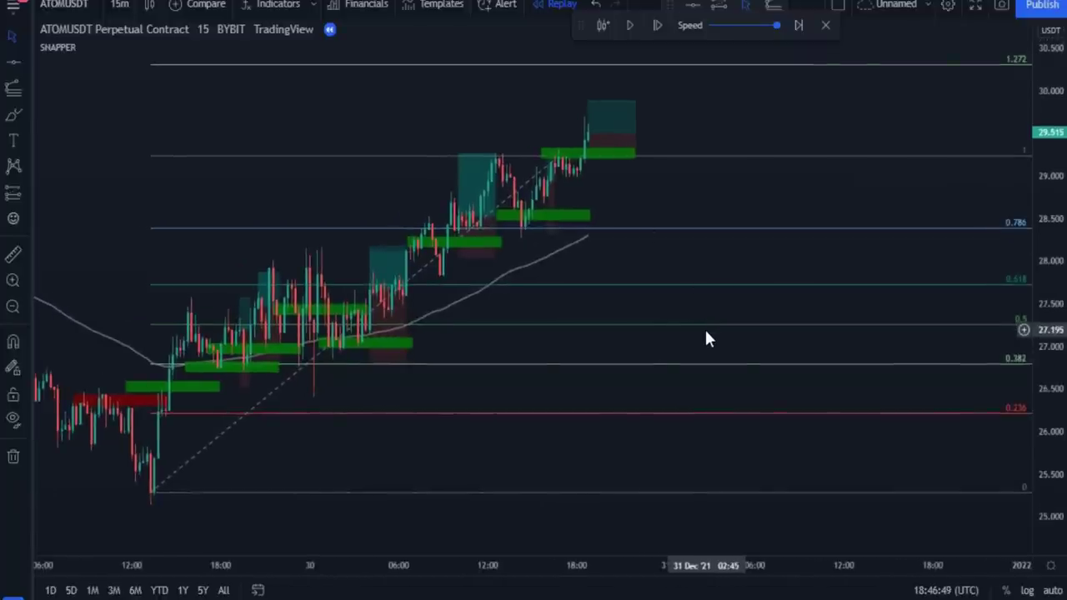
Open the Fib extension's settings and turn off the levels 4.236, 1.414, 2.414, 1.272, 2.272 and 2
{"action": "left_click", "coordinate": [822, 230]}
{"action": "double_click", "coordinate": [823, 236]}
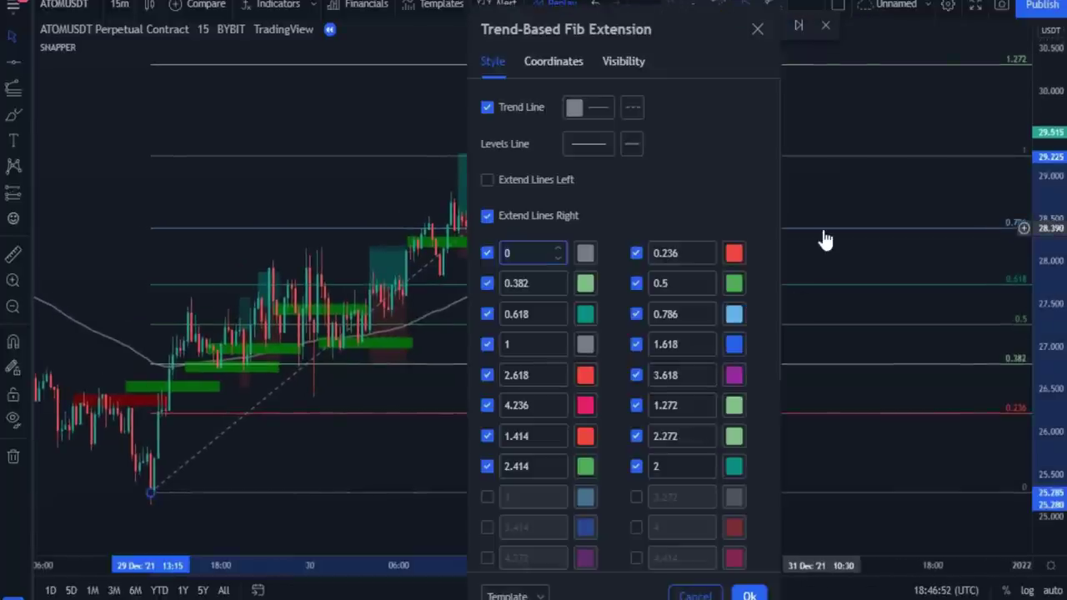
{"action": "left_click_drag", "start_coordinate": [700, 33], "coordinate": [676, 27]}
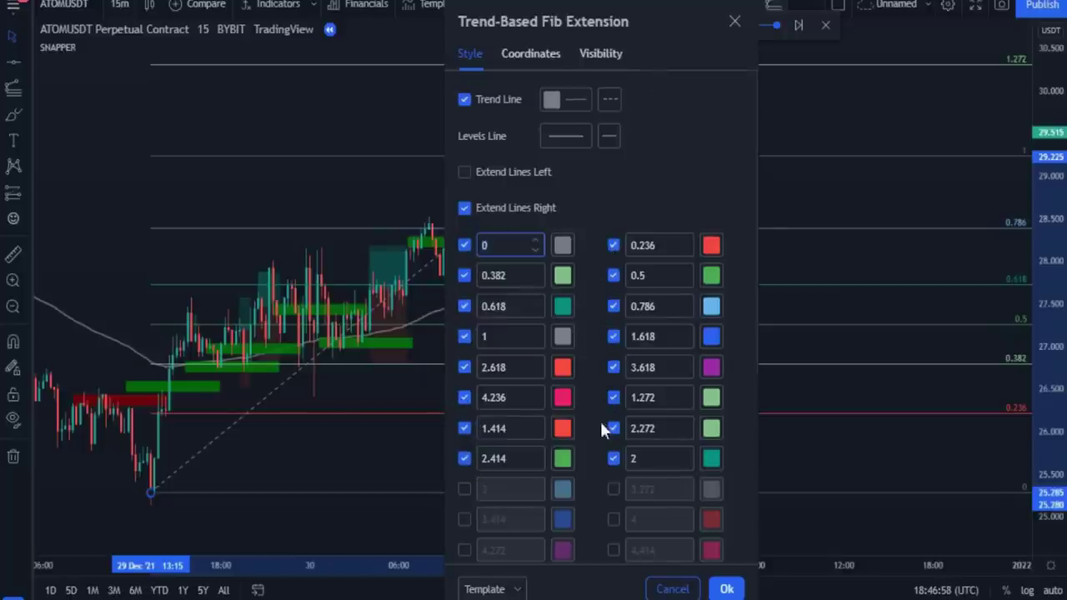
{"action": "left_click", "coordinate": [465, 458]}
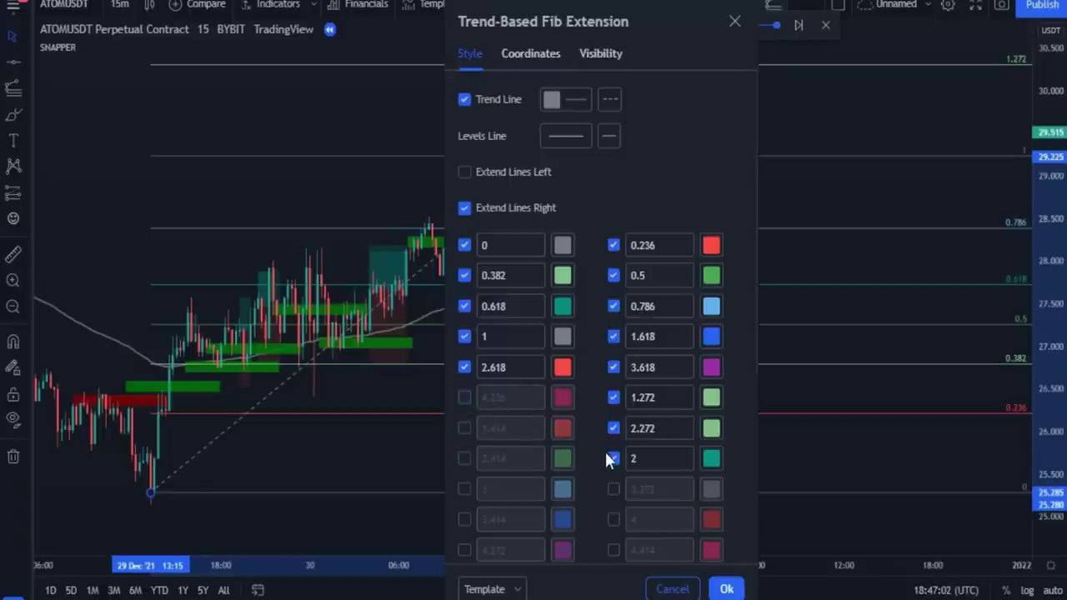
{"action": "left_click", "coordinate": [613, 428]}
{"action": "left_click", "coordinate": [613, 397]}
{"action": "left_click", "coordinate": [614, 458]}
Turn the Fib extension levels 4.236, 1.414, 2.414, 1.272, 2.272 and 2 back on
{"action": "left_click", "coordinate": [464, 398]}
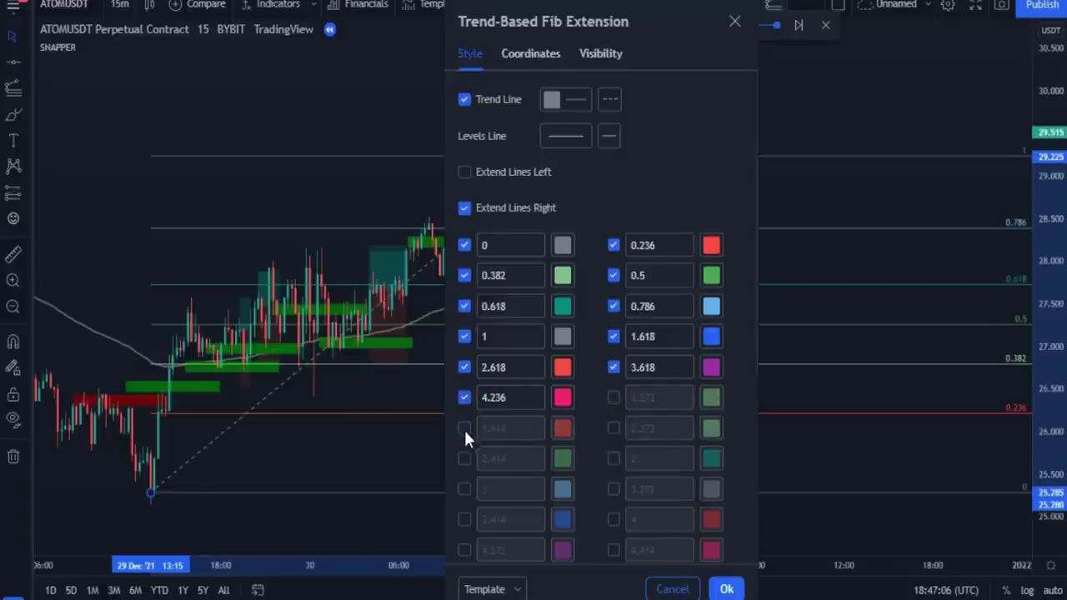
{"action": "left_click", "coordinate": [464, 428]}
{"action": "left_click", "coordinate": [611, 397]}
{"action": "left_click", "coordinate": [612, 426]}
Try out the Fib extension's background opacity and Left label placement, restoring minimum opacity and Right labels
{"action": "scroll", "coordinate": [604, 445], "scroll_direction": "down", "scroll_amount": 5}
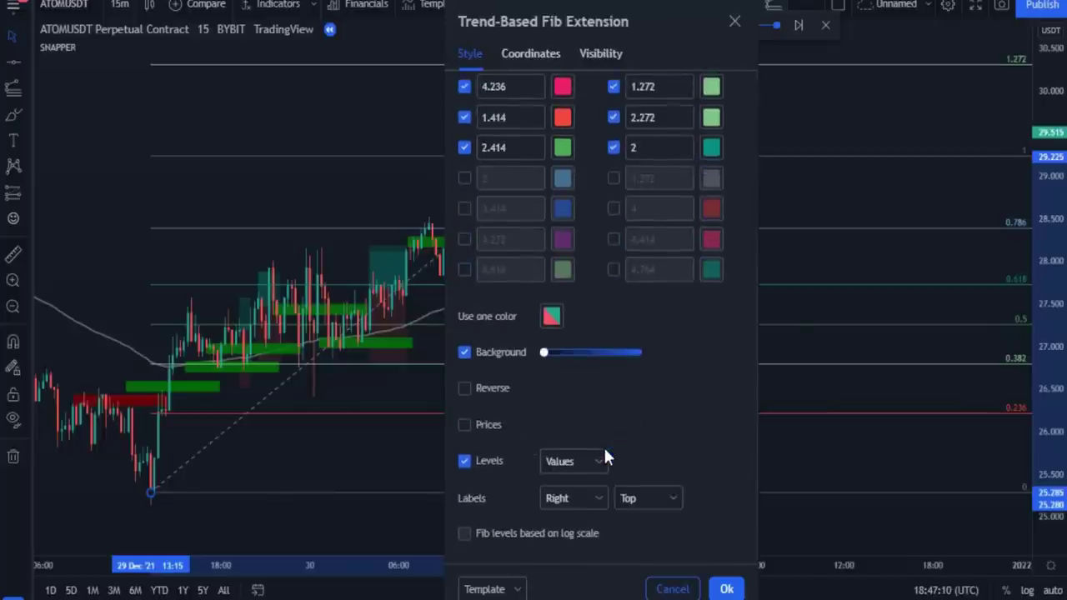
{"action": "left_click_drag", "start_coordinate": [568, 354], "coordinate": [536, 353]}
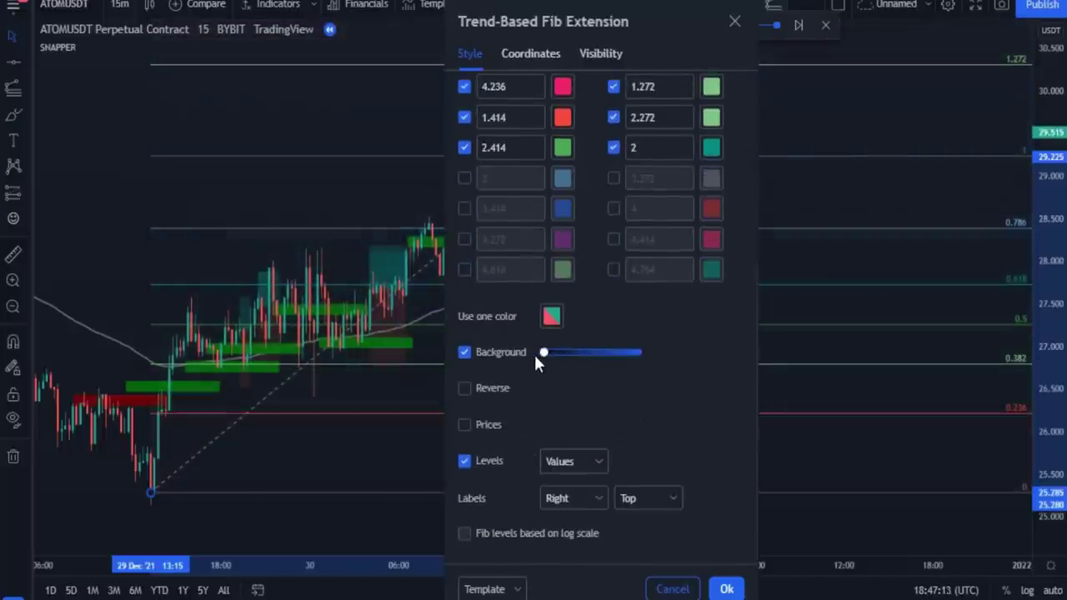
{"action": "left_click", "coordinate": [597, 498]}
{"action": "left_click", "coordinate": [560, 525]}
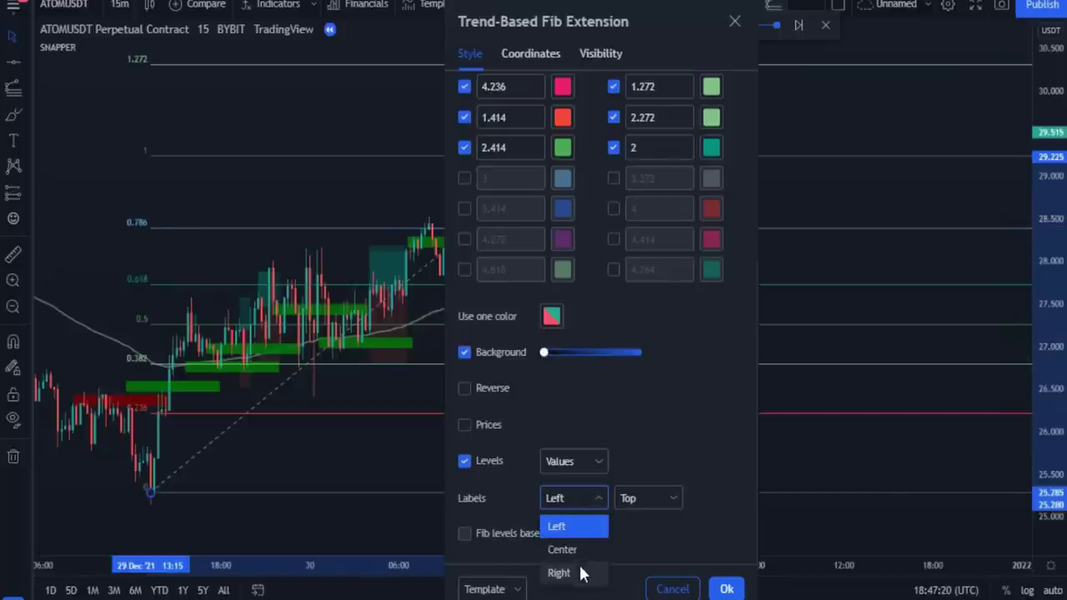
{"action": "left_click", "coordinate": [559, 573]}
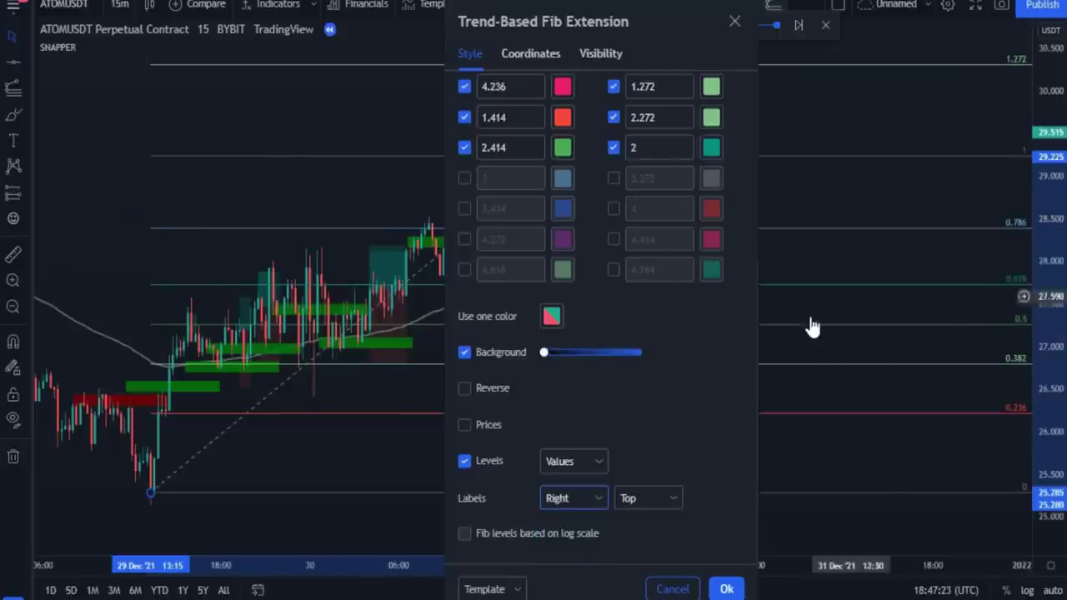
Turn off Extend Lines Right for the Fib extension to compare on the chart, and turn it back on
{"action": "scroll", "coordinate": [552, 420], "scroll_direction": "up", "scroll_amount": 5}
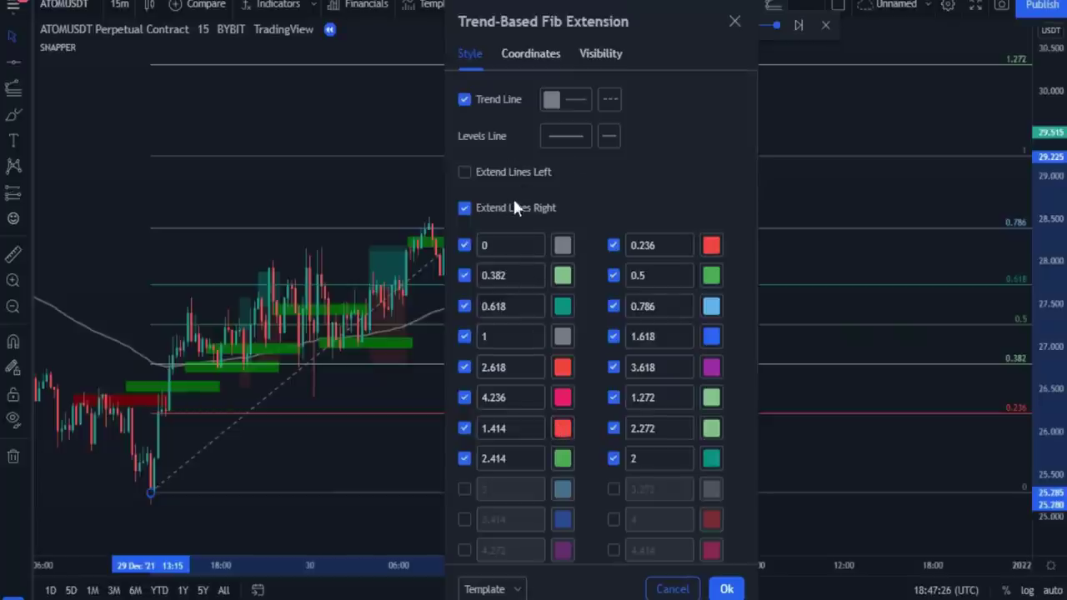
{"action": "left_click", "coordinate": [464, 208]}
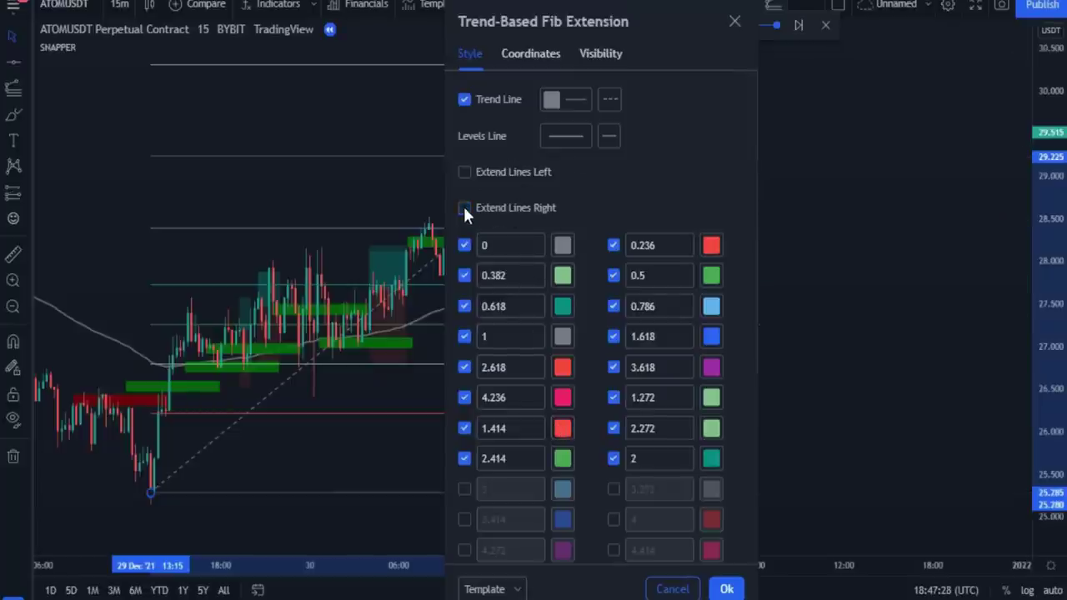
{"action": "left_click_drag", "start_coordinate": [593, 28], "coordinate": [946, 40]}
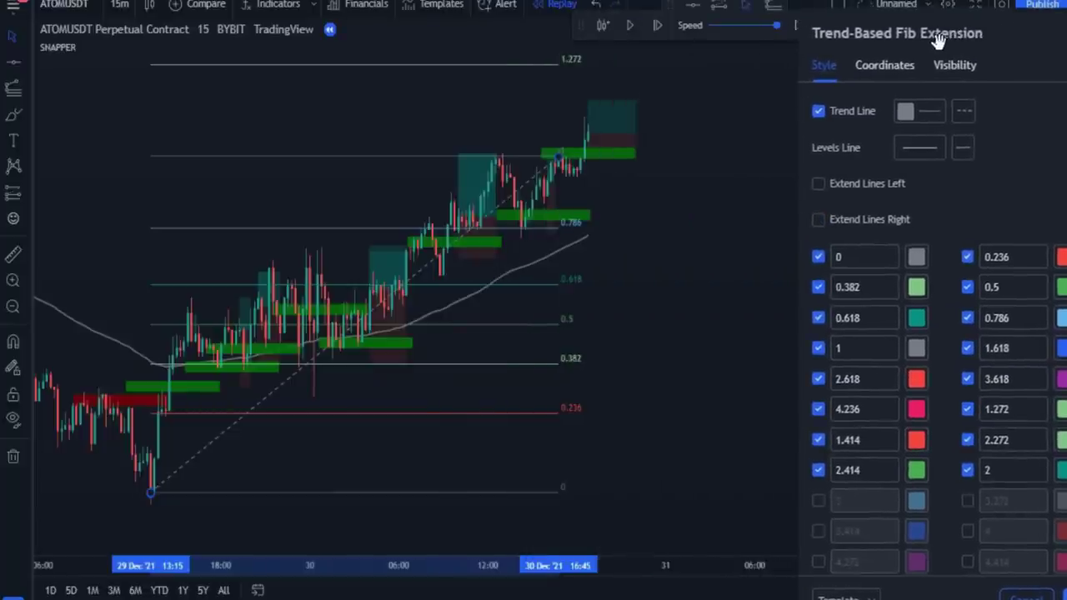
{"action": "left_click", "coordinate": [817, 219]}
{"action": "left_click_drag", "start_coordinate": [976, 33], "coordinate": [724, 29]}
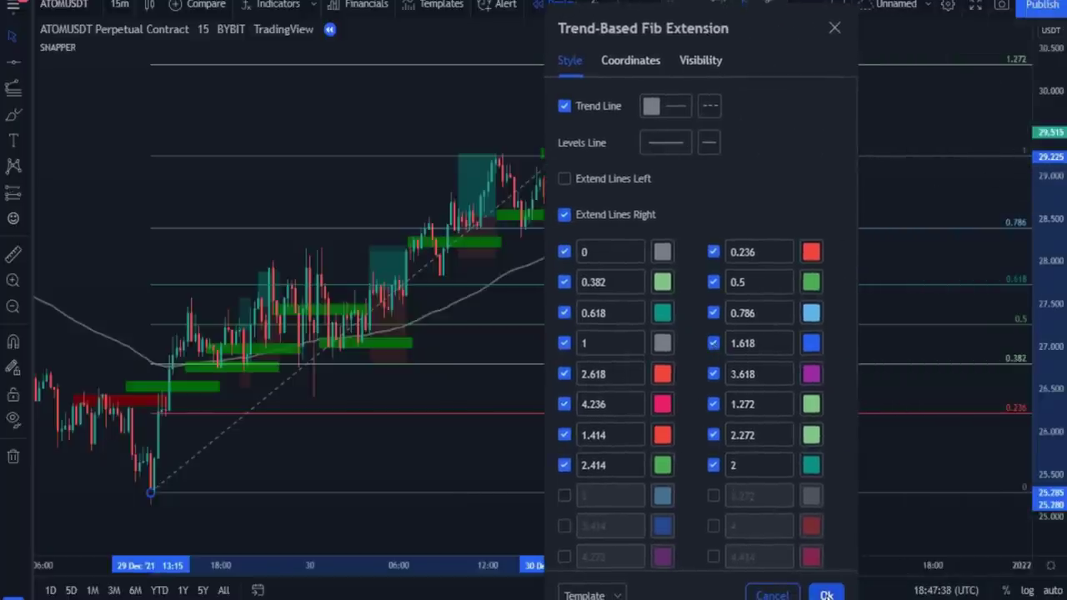
Accept the Fib extension settings and raise the latest long position's target to 0.775 (2.63%), just below the 1.272 level
{"action": "left_click", "coordinate": [826, 594]}
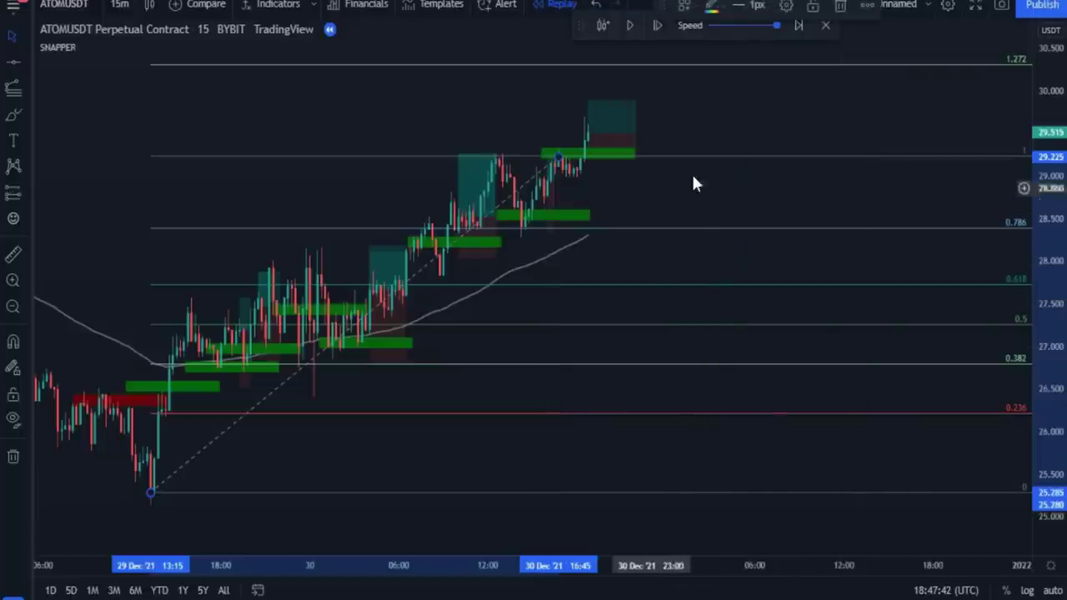
{"action": "left_click_drag", "start_coordinate": [681, 209], "coordinate": [628, 243]}
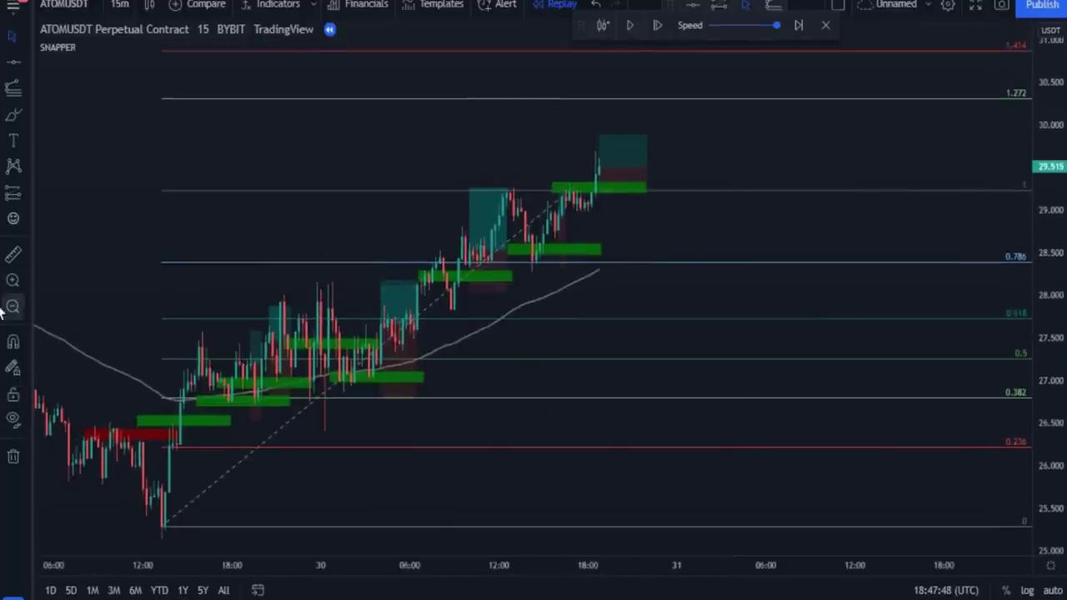
{"action": "left_click", "coordinate": [12, 284]}
{"action": "left_click_drag", "start_coordinate": [559, 98], "coordinate": [659, 265]}
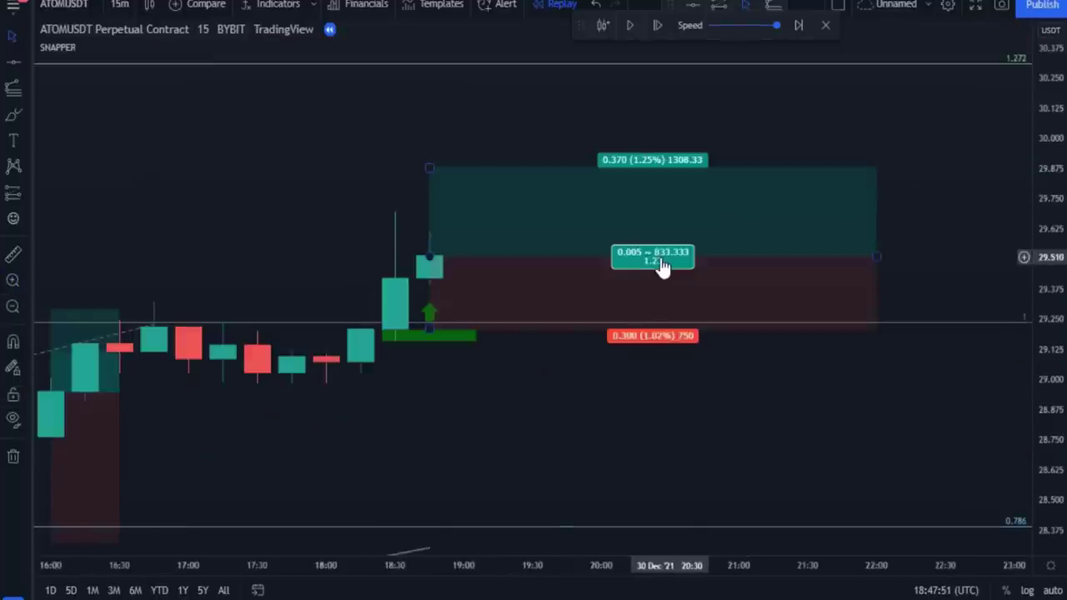
{"action": "scroll", "coordinate": [630, 325], "scroll_direction": "down", "scroll_amount": 3}
{"action": "left_click_drag", "start_coordinate": [743, 400], "coordinate": [693, 349]}
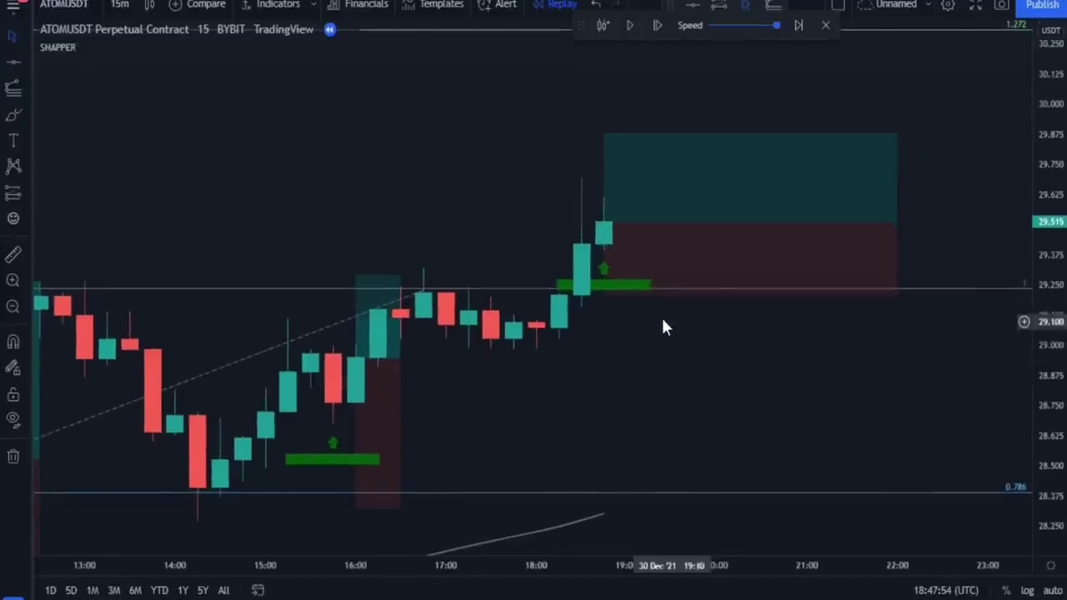
{"action": "left_click", "coordinate": [609, 294]}
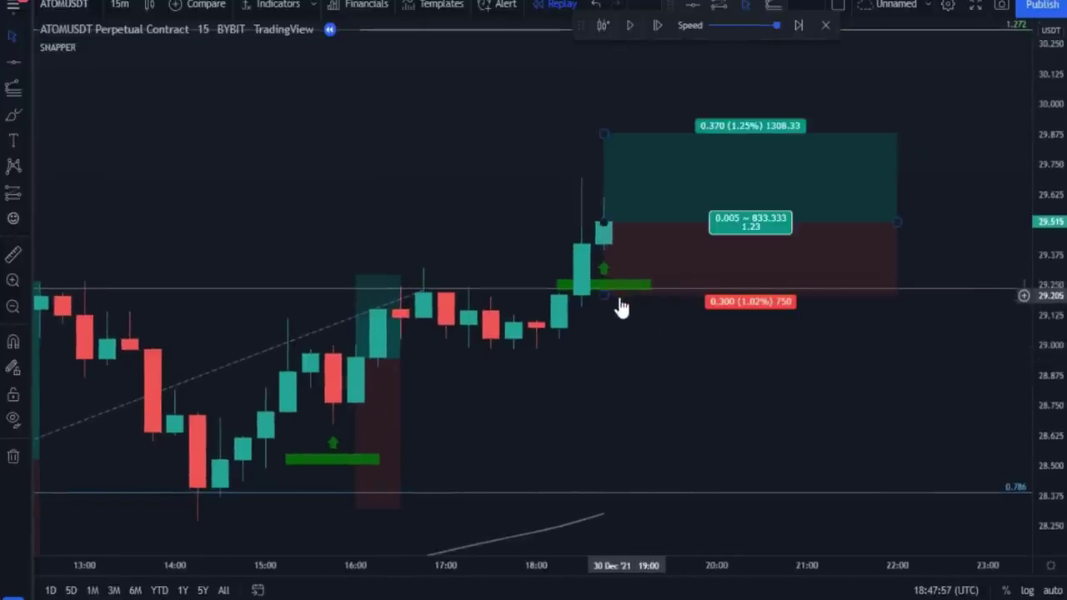
{"action": "left_click_drag", "start_coordinate": [605, 133], "coordinate": [586, 46]}
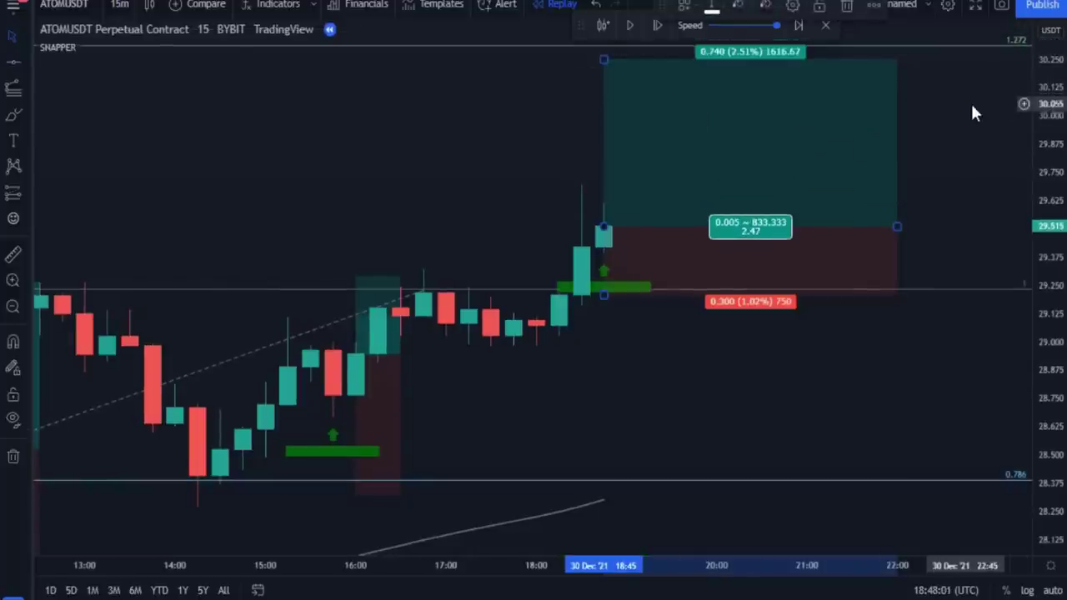
{"action": "left_click_drag", "start_coordinate": [972, 109], "coordinate": [890, 188]}
{"action": "left_click_drag", "start_coordinate": [543, 101], "coordinate": [543, 97]}
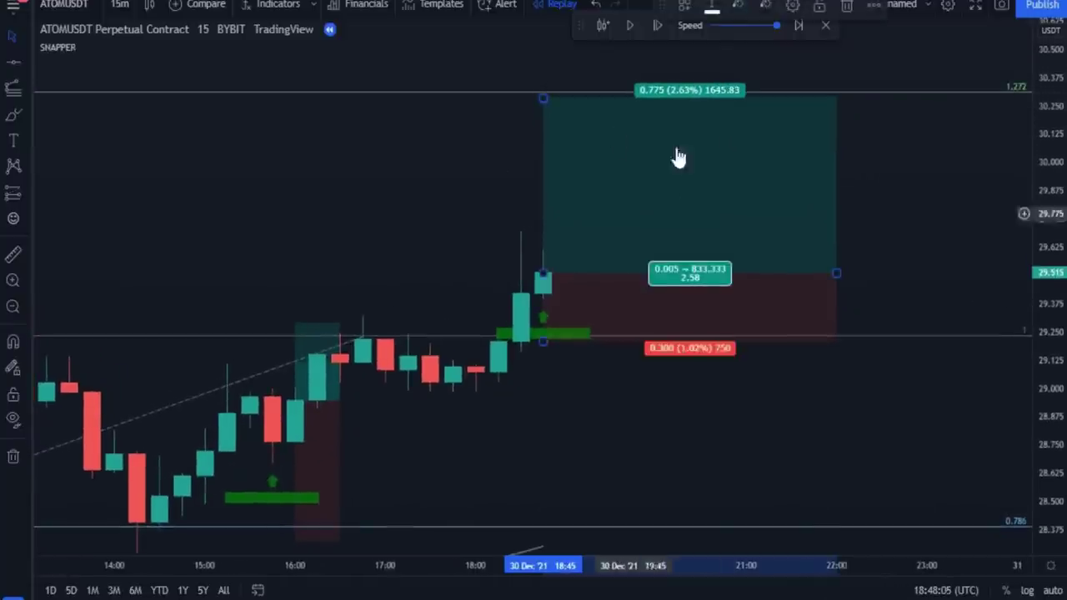
Advance the replay five bars to 30 Dec '21 20:00 and check the long position against its target
{"action": "mouse_move", "coordinate": [613, 416]}
{"action": "left_mouse_down"}
{"action": "mouse_move", "coordinate": [564, 376]}
{"action": "mouse_move", "coordinate": [545, 384]}
{"action": "left_mouse_up"}
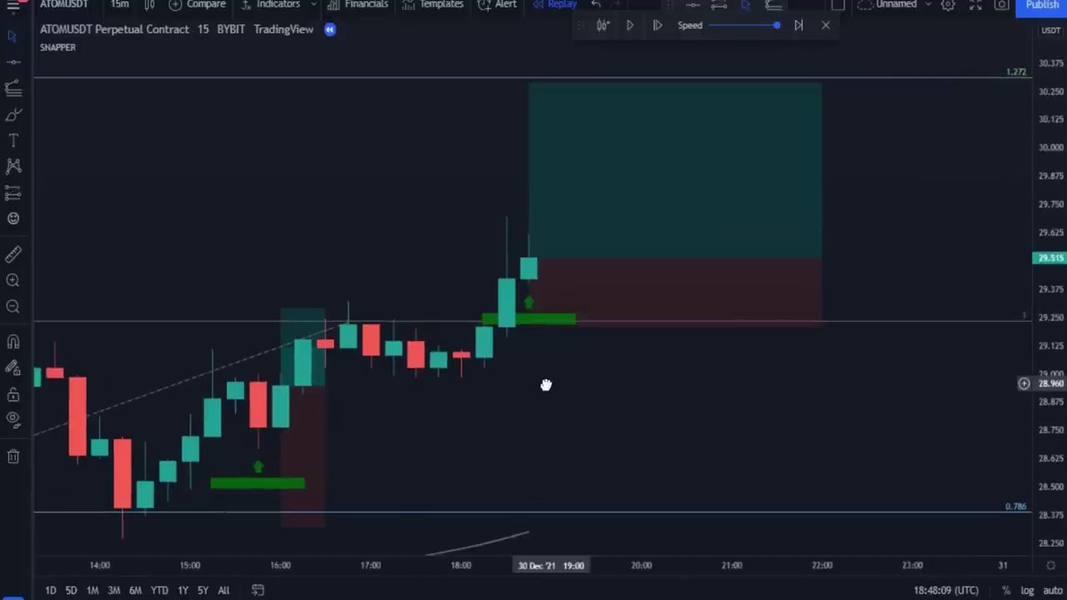
{"action": "left_click", "coordinate": [658, 26]}
{"action": "left_click", "coordinate": [659, 26]}
{"action": "left_click", "coordinate": [658, 26]}
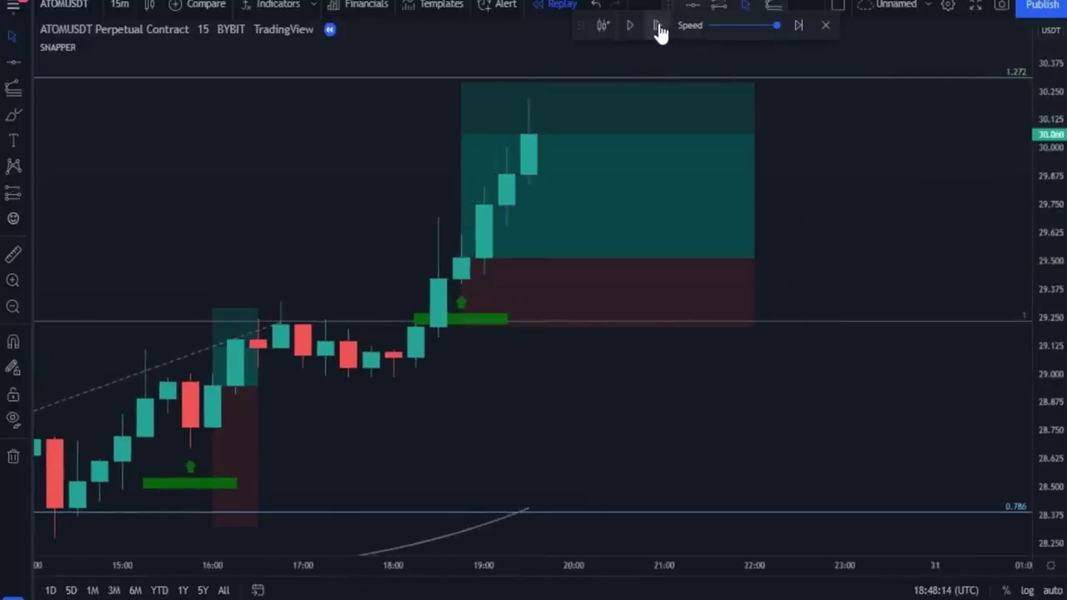
{"action": "left_click", "coordinate": [658, 26]}
{"action": "left_click", "coordinate": [659, 26]}
{"action": "left_click", "coordinate": [593, 121]}
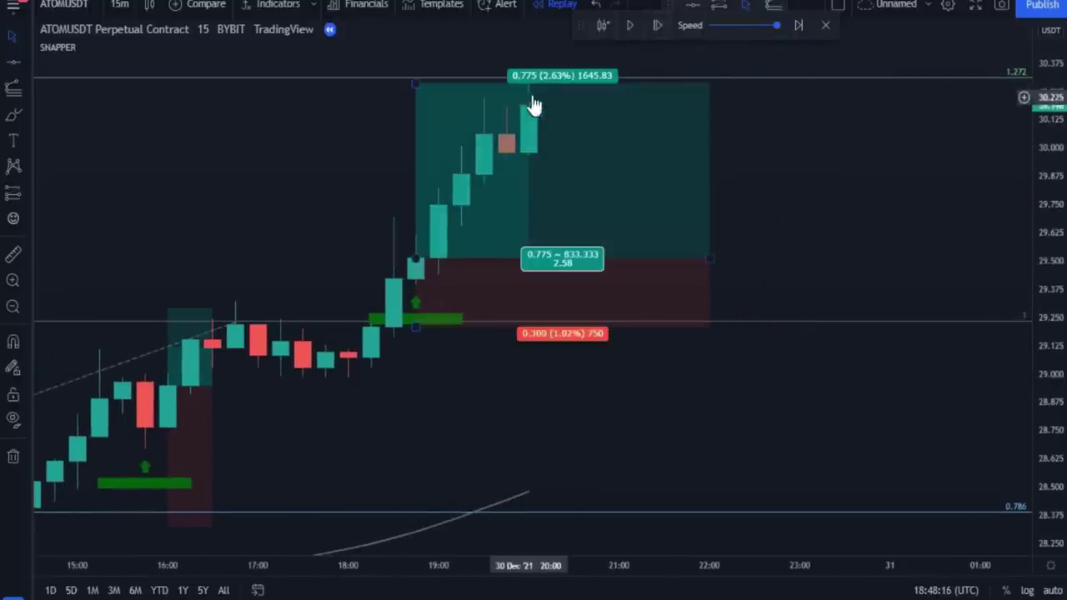
{"action": "left_click", "coordinate": [900, 112]}
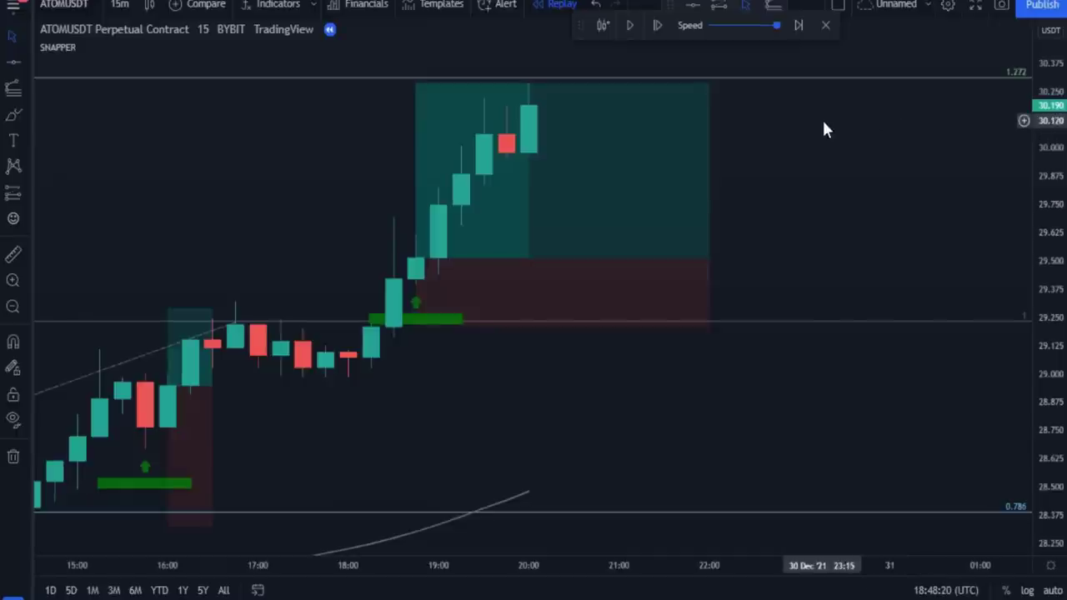
Lower the long position's target slightly to 0.770 (2.61%), in line with the latest candle's high
{"action": "left_click", "coordinate": [415, 83]}
{"action": "left_click_drag", "start_coordinate": [415, 87], "coordinate": [414, 86]}
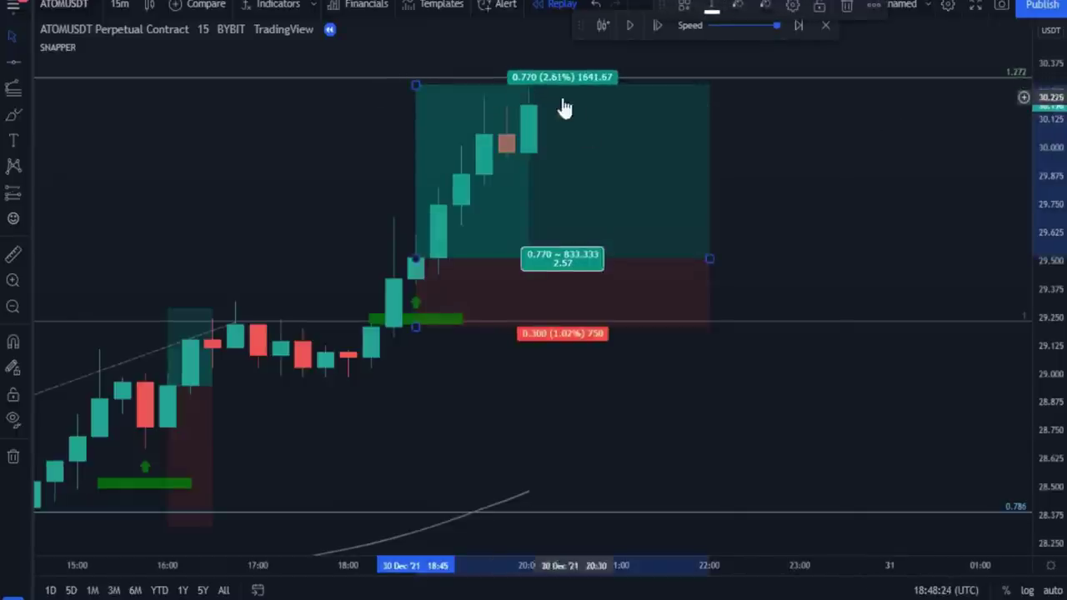
{"action": "scroll", "coordinate": [821, 198], "scroll_direction": "down", "scroll_amount": 1}
{"action": "left_click", "coordinate": [806, 202]}
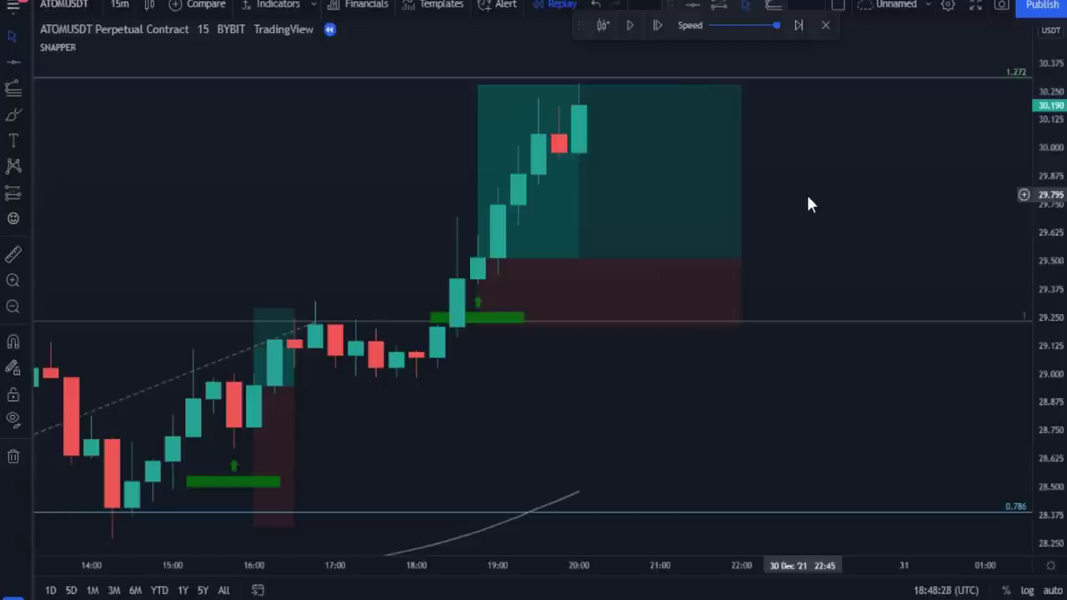
Examine how the earlier candles and trades relate to the Fib extension levels across the whole uptrend
{"action": "scroll", "coordinate": [753, 214], "scroll_direction": "down", "scroll_amount": 3}
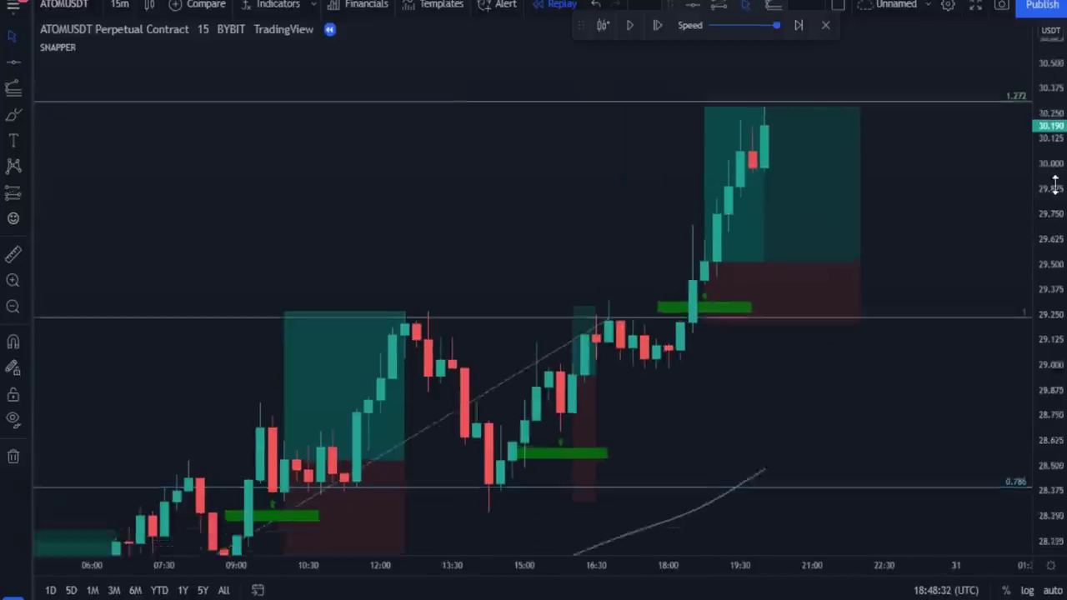
{"action": "left_click_drag", "start_coordinate": [862, 387], "coordinate": [797, 171]}
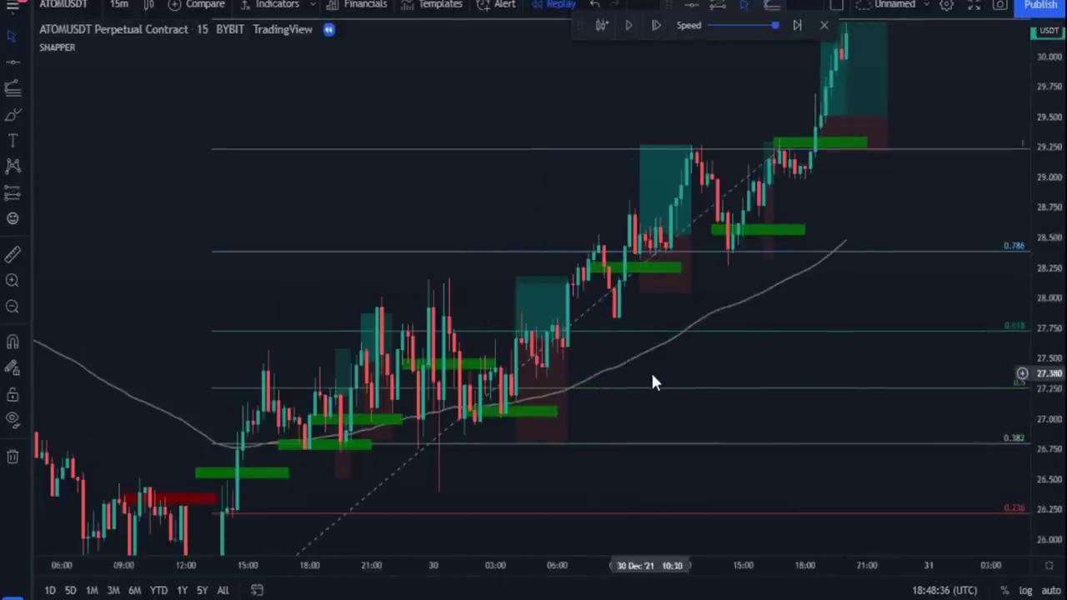
{"action": "left_click_drag", "start_coordinate": [516, 471], "coordinate": [690, 405]}
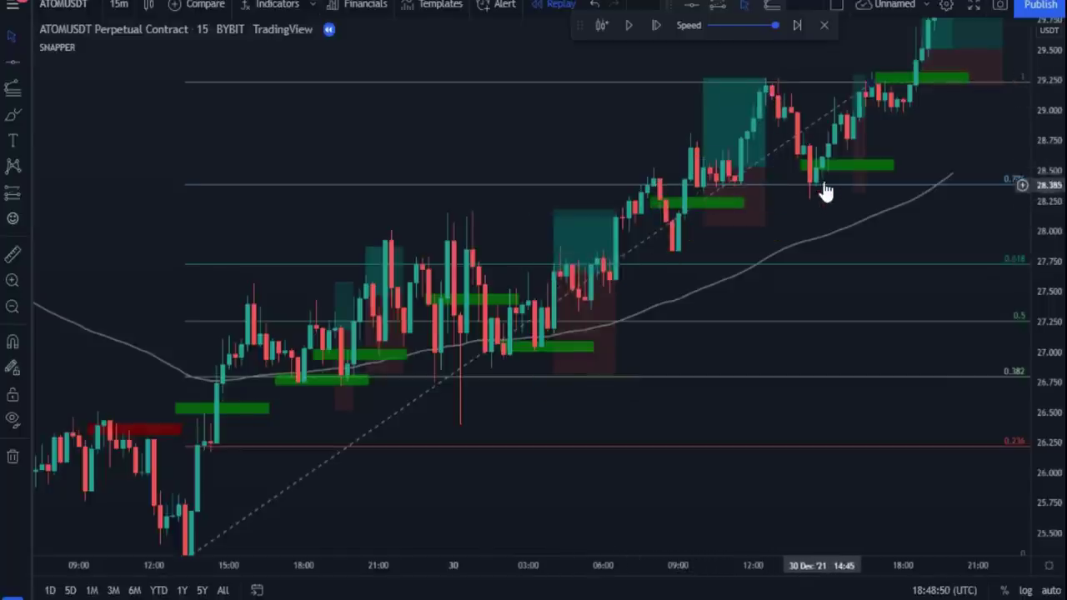
{"action": "left_click_drag", "start_coordinate": [978, 118], "coordinate": [755, 233]}
{"action": "left_click_drag", "start_coordinate": [1042, 100], "coordinate": [1042, 192]}
{"action": "left_click_drag", "start_coordinate": [828, 163], "coordinate": [752, 233]}
{"action": "left_click_drag", "start_coordinate": [754, 188], "coordinate": [786, 229]}
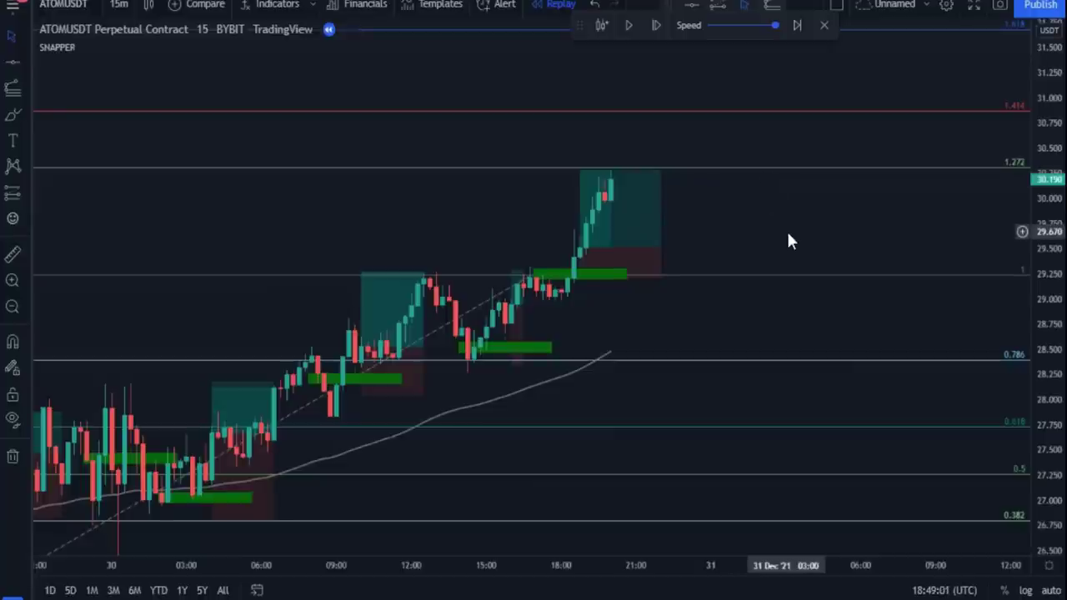
Shorten the latest long position so that it ends at the 30 Dec '21 20:00 bar
{"action": "left_click", "coordinate": [590, 186]}
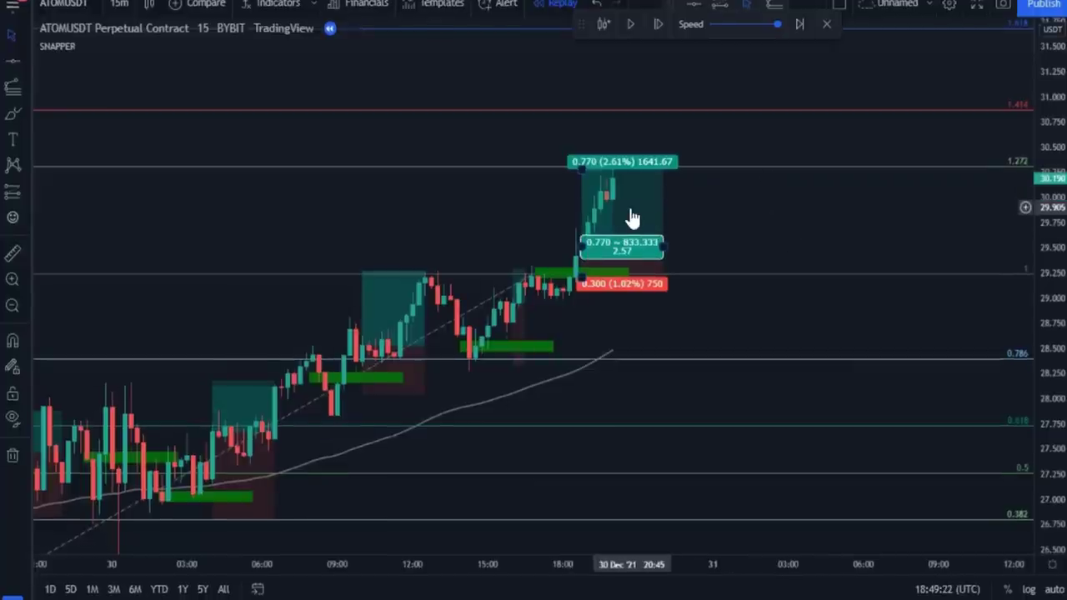
{"action": "left_click_drag", "start_coordinate": [661, 247], "coordinate": [613, 250]}
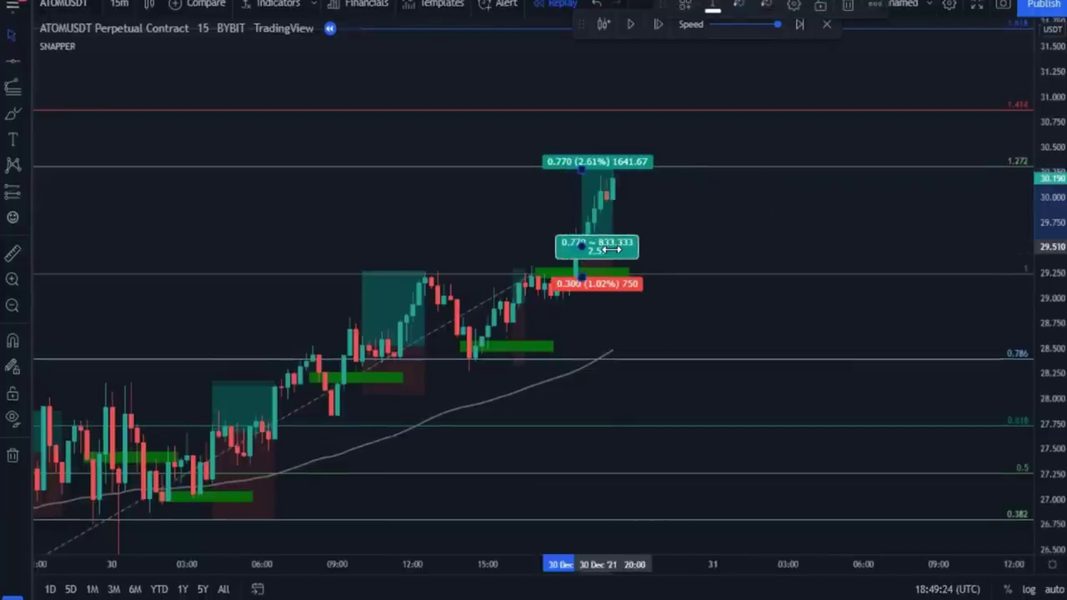
{"action": "left_click_drag", "start_coordinate": [733, 222], "coordinate": [681, 219]}
Advance the replay bar by bar into 31 Dec '21, past the next green Snapper signal and its breakout candle
{"action": "left_click", "coordinate": [657, 27]}
{"action": "left_click", "coordinate": [658, 27]}
{"action": "left_click", "coordinate": [658, 27]}
{"action": "left_click", "coordinate": [658, 28]}
{"action": "left_click", "coordinate": [657, 28]}
{"action": "left_click", "coordinate": [658, 28]}
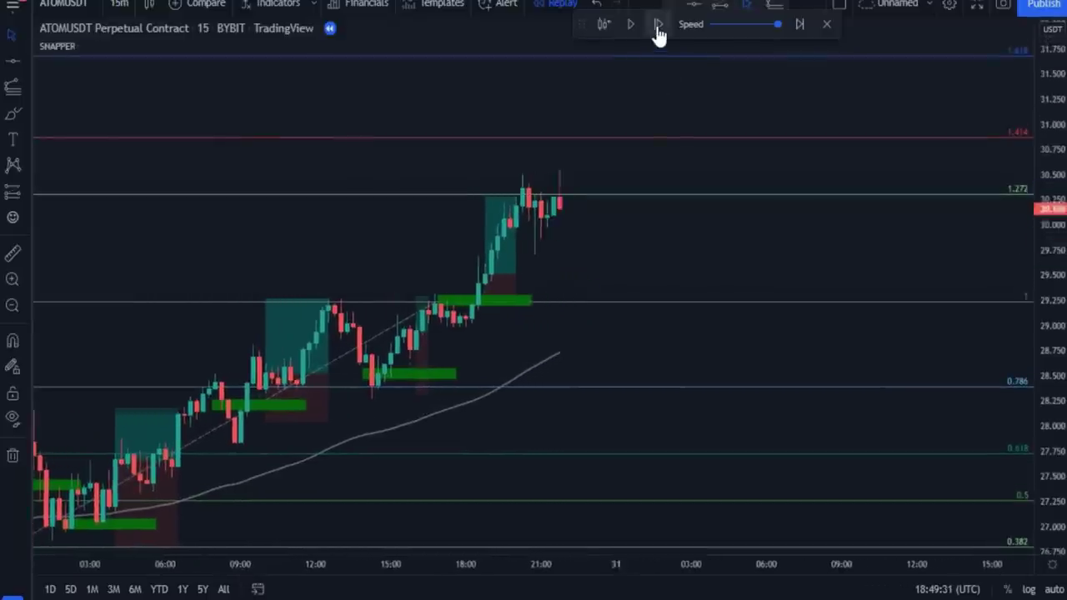
{"action": "left_click", "coordinate": [658, 28]}
{"action": "left_click", "coordinate": [657, 27]}
{"action": "left_click", "coordinate": [657, 28]}
{"action": "left_click", "coordinate": [658, 27]}
{"action": "left_click", "coordinate": [658, 27]}
{"action": "left_click", "coordinate": [657, 28]}
{"action": "left_click", "coordinate": [658, 28]}
{"action": "left_click", "coordinate": [657, 27]}
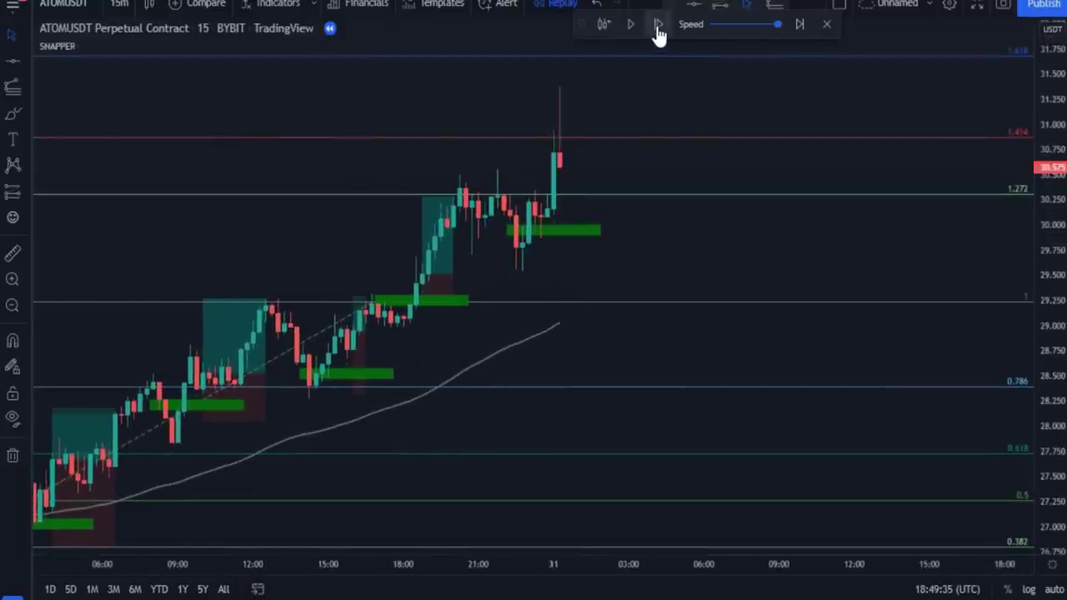
{"action": "left_click", "coordinate": [658, 28]}
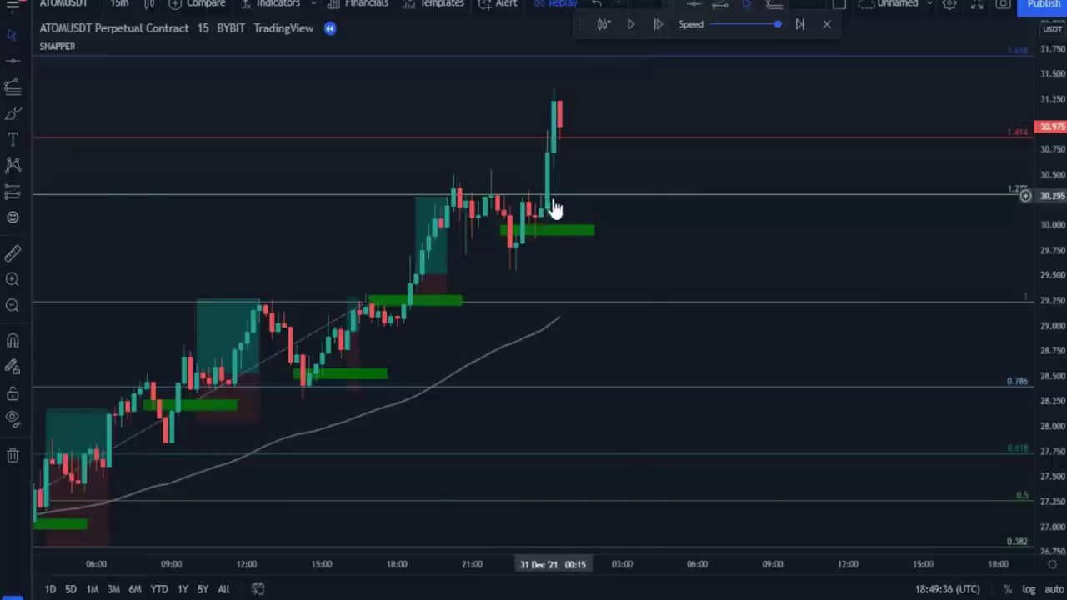
Rewind the replay to 31 Dec '21 00:15 so that the breakout candle is the latest bar
{"action": "left_click", "coordinate": [604, 24]}
{"action": "left_click", "coordinate": [552, 161]}
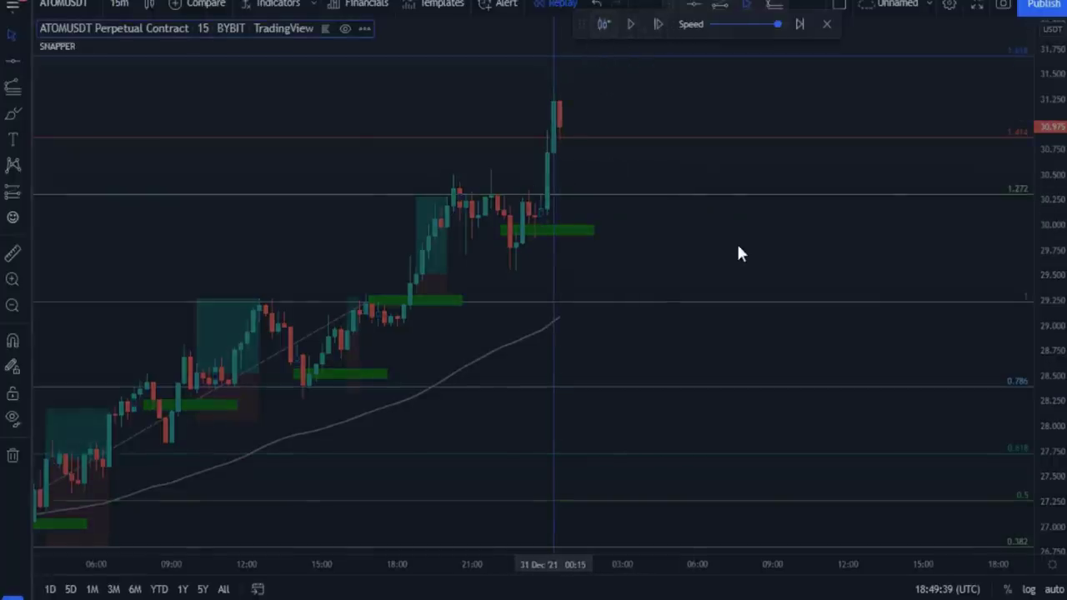
{"action": "left_click_drag", "start_coordinate": [703, 259], "coordinate": [422, 267]}
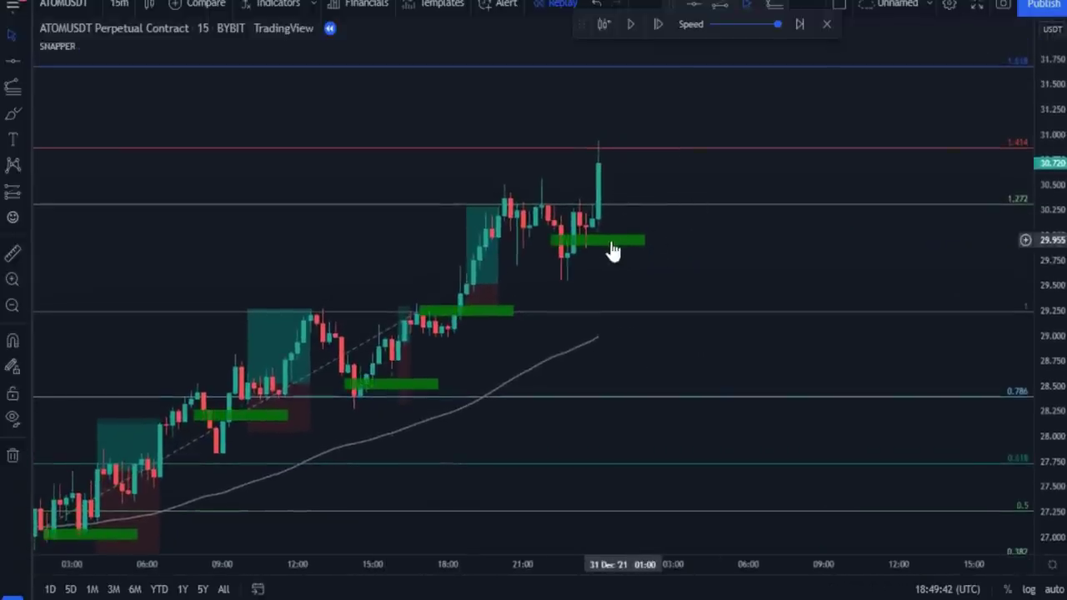
Add a long position at 30.720 with a 0.910 (2.96%) target just below the 1.618 level and a 0.875 (2.85%) stop below the green zone
{"action": "left_click", "coordinate": [15, 197]}
{"action": "left_click", "coordinate": [605, 161]}
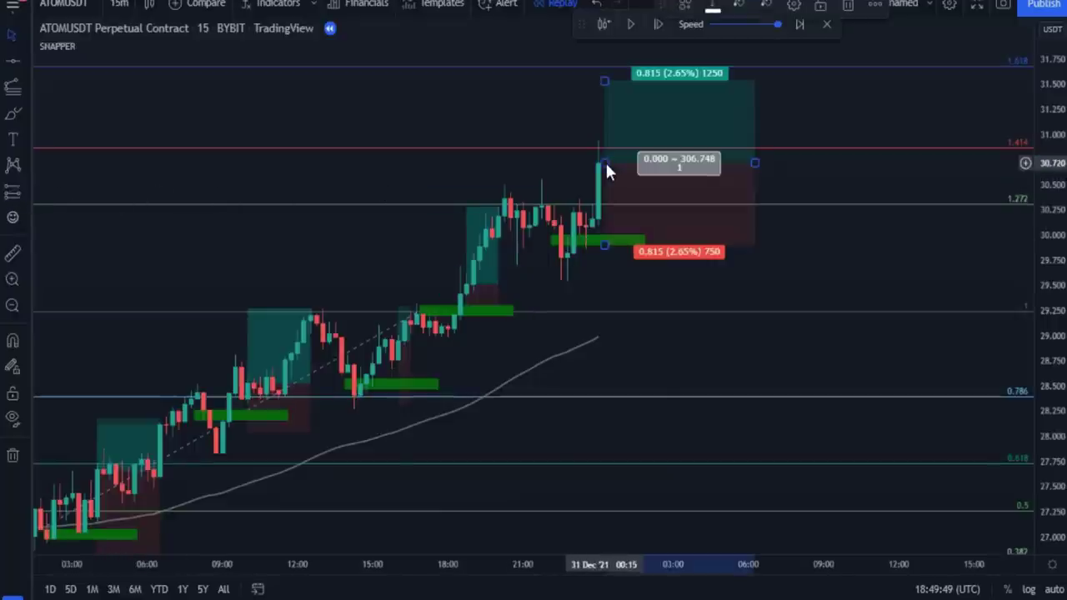
{"action": "left_click_drag", "start_coordinate": [606, 76], "coordinate": [607, 69]}
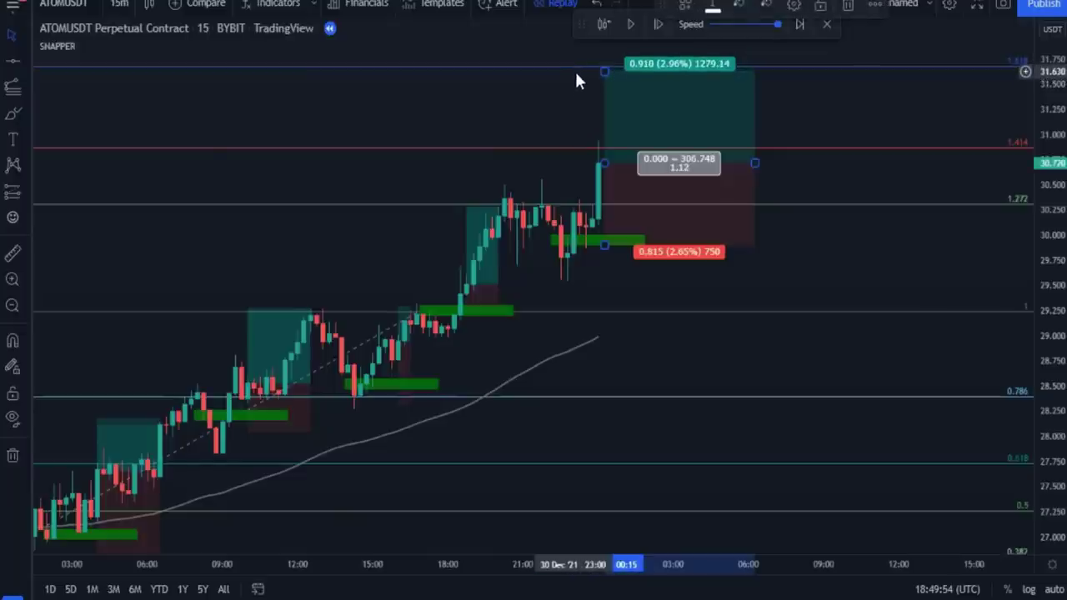
{"action": "left_click_drag", "start_coordinate": [603, 247], "coordinate": [603, 251]}
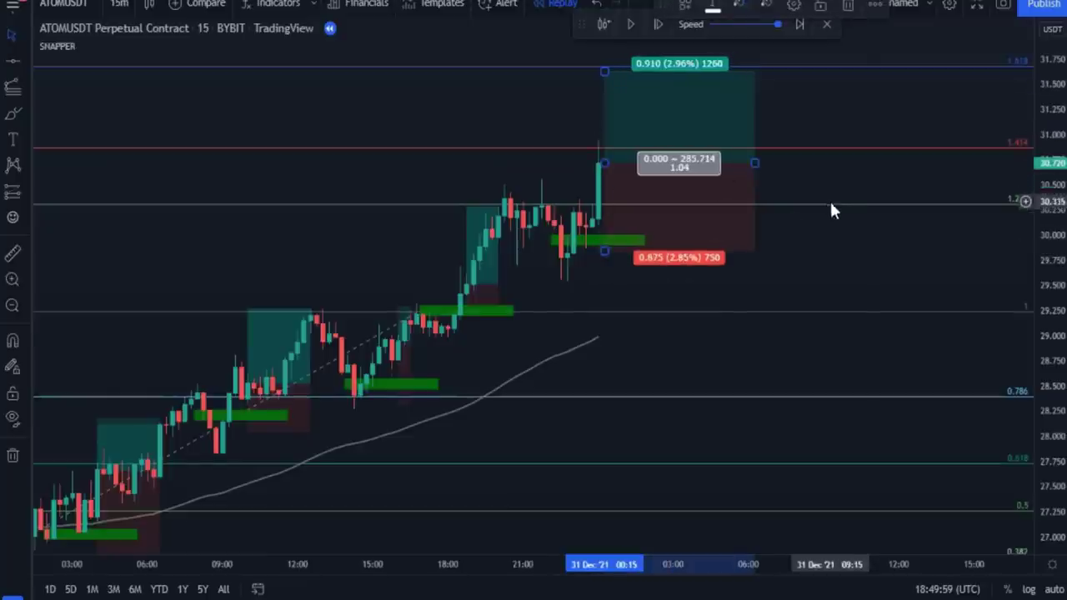
Advance the replay six bars to check whether the new long position reaches its target near the 1.618 level
{"action": "left_click_drag", "start_coordinate": [839, 241], "coordinate": [730, 289]}
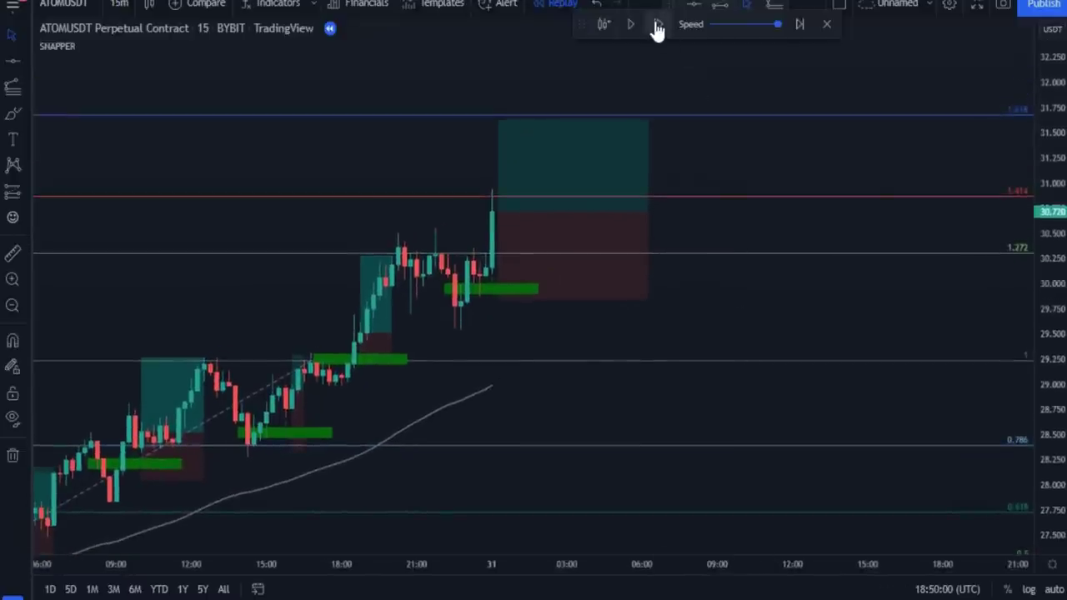
{"action": "left_click", "coordinate": [658, 25]}
{"action": "left_click", "coordinate": [657, 25]}
{"action": "left_click", "coordinate": [657, 25]}
{"action": "left_click", "coordinate": [657, 25]}
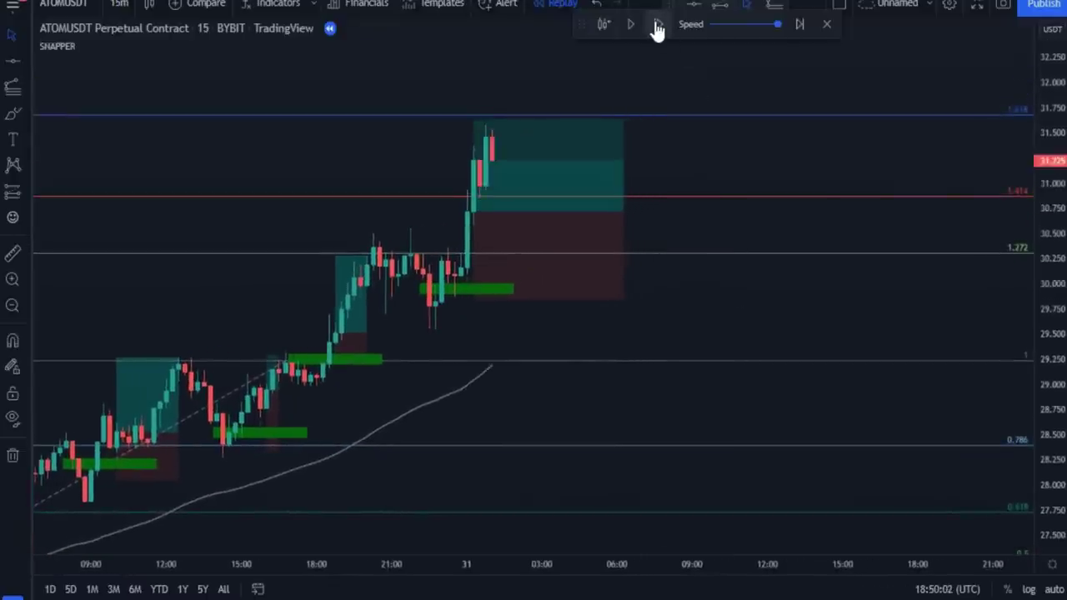
{"action": "left_click", "coordinate": [658, 25]}
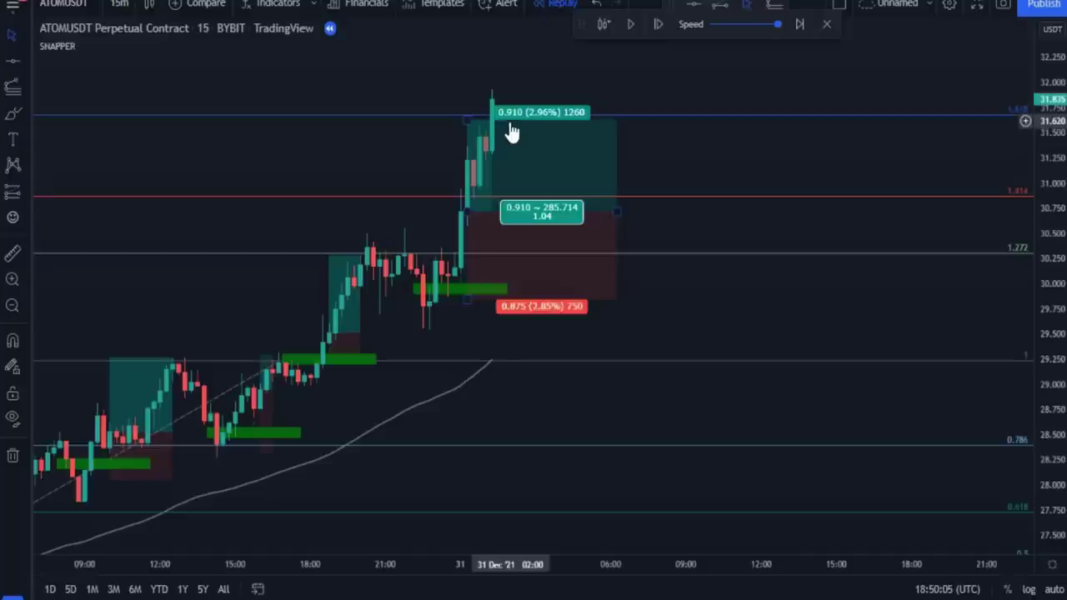
{"action": "left_click", "coordinate": [658, 27]}
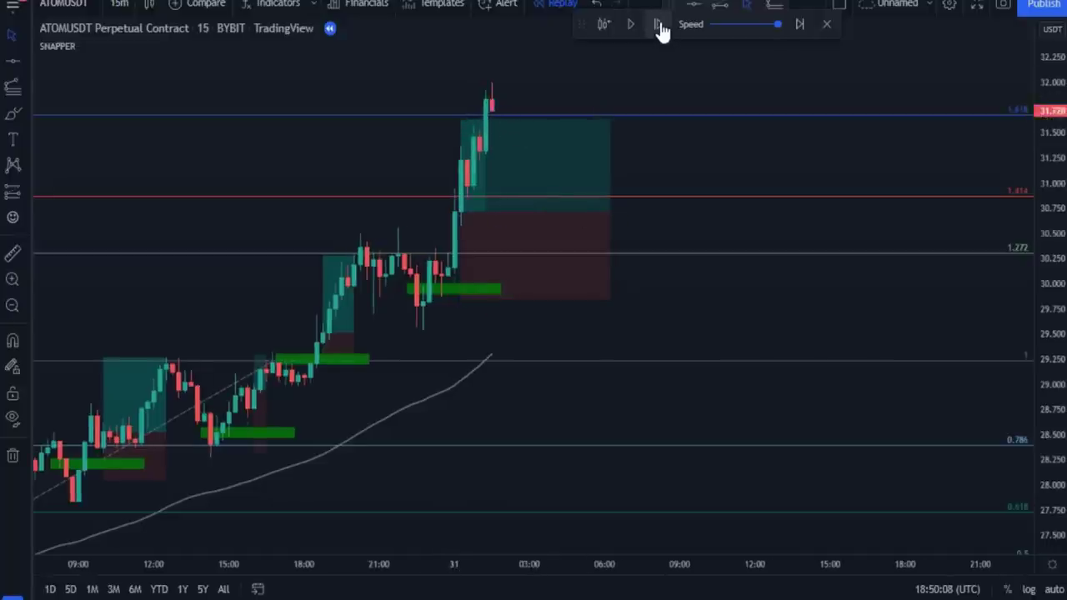
Continue the replay bar by bar to the strong green candle near 31 Dec '21 08:15, after the next green Snapper signal
{"action": "left_click", "coordinate": [658, 26]}
{"action": "left_click", "coordinate": [658, 27]}
{"action": "left_click", "coordinate": [658, 27]}
{"action": "left_click", "coordinate": [658, 26]}
{"action": "left_click", "coordinate": [658, 26]}
{"action": "left_click", "coordinate": [658, 27]}
{"action": "left_click", "coordinate": [659, 27]}
{"action": "left_click", "coordinate": [659, 27]}
{"action": "left_click", "coordinate": [659, 27]}
{"action": "left_click", "coordinate": [658, 27]}
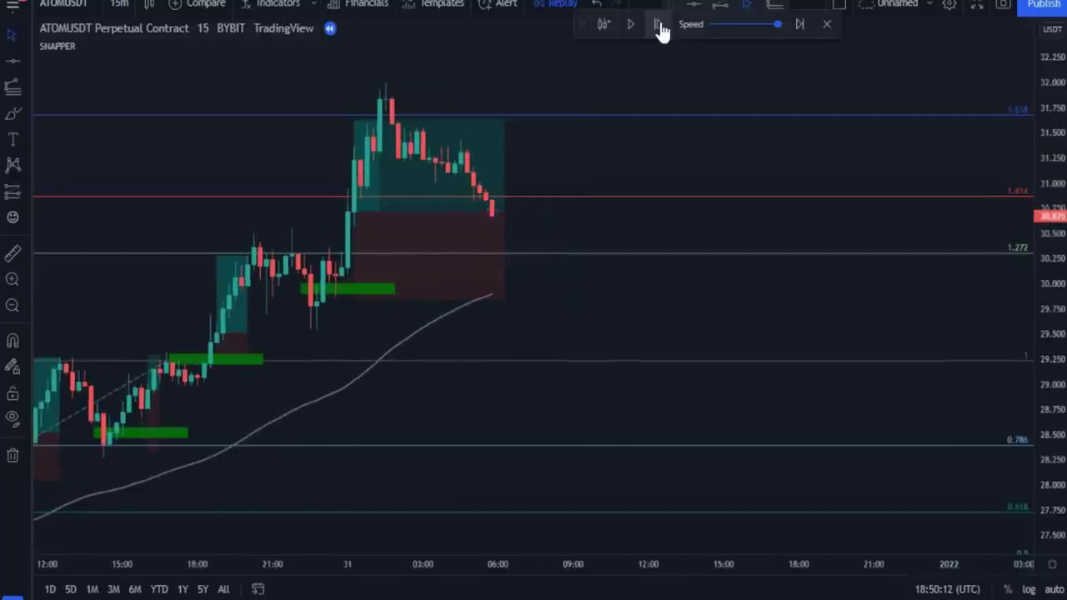
{"action": "left_click", "coordinate": [659, 27]}
{"action": "left_click", "coordinate": [658, 27]}
{"action": "left_click", "coordinate": [658, 27]}
{"action": "left_click", "coordinate": [658, 27]}
{"action": "left_click", "coordinate": [658, 26]}
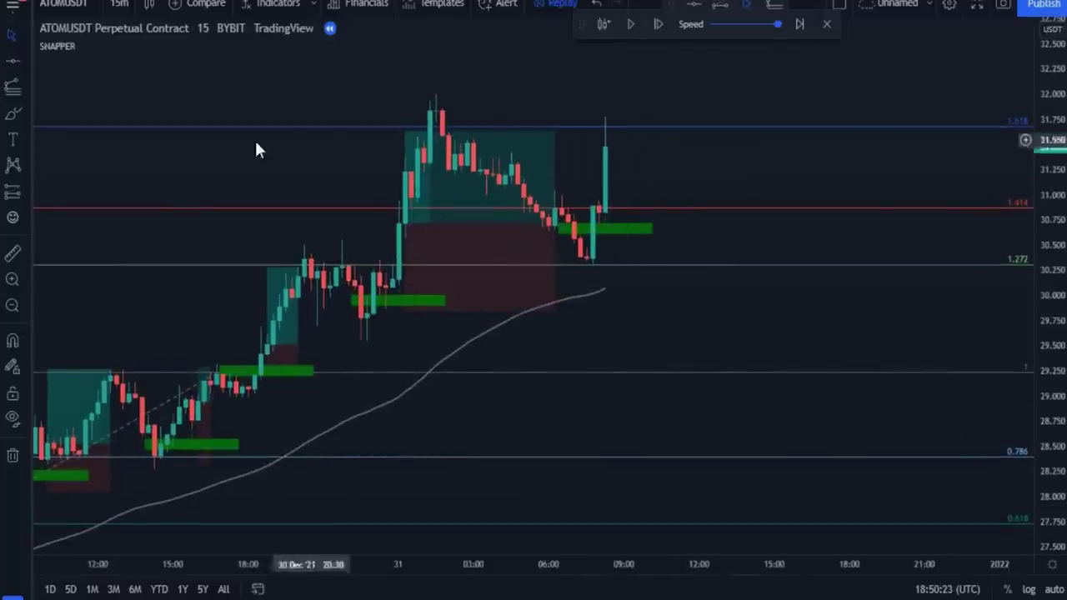
Add a long position at 31.480 with a 1.615 (5.13%) target just below the 2 level and a 1.005 (3.19%) stop below the green zone
{"action": "left_click", "coordinate": [11, 191]}
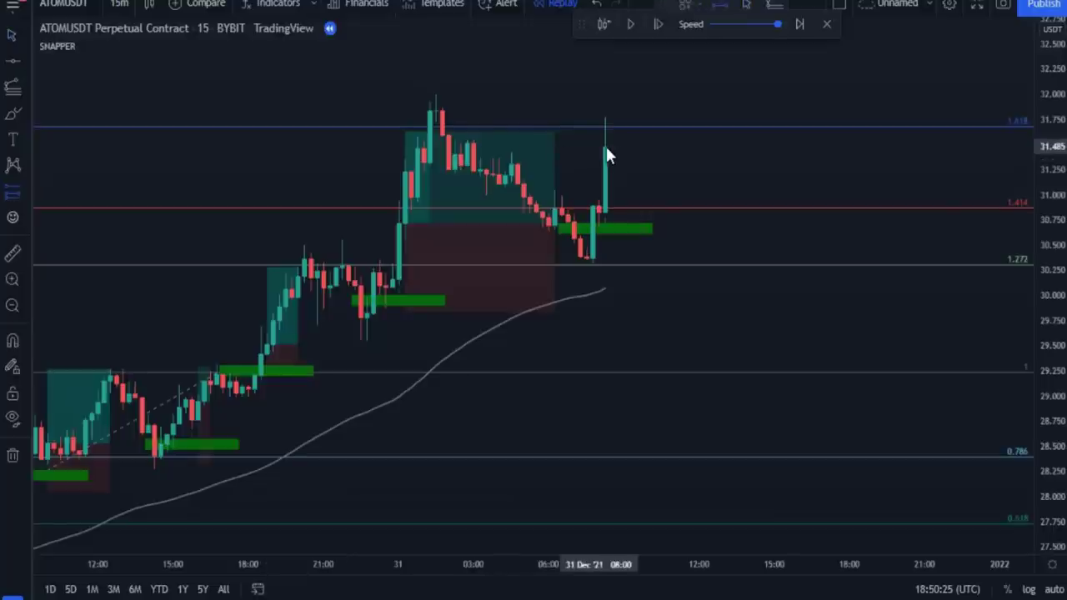
{"action": "left_click", "coordinate": [608, 147]}
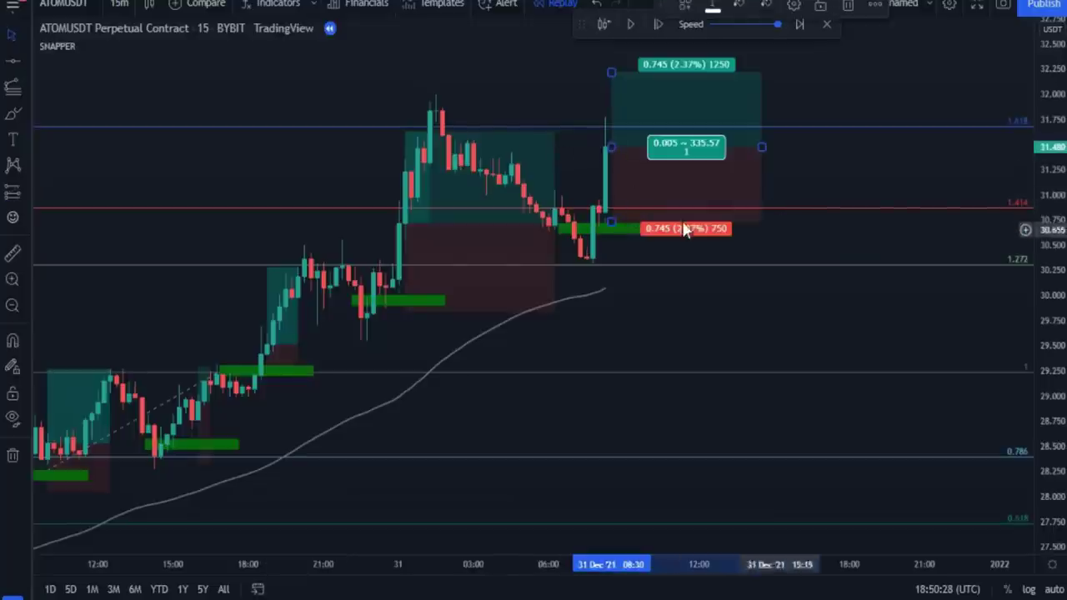
{"action": "left_click_drag", "start_coordinate": [1046, 221], "coordinate": [1048, 269]}
{"action": "left_click_drag", "start_coordinate": [612, 150], "coordinate": [615, 92]}
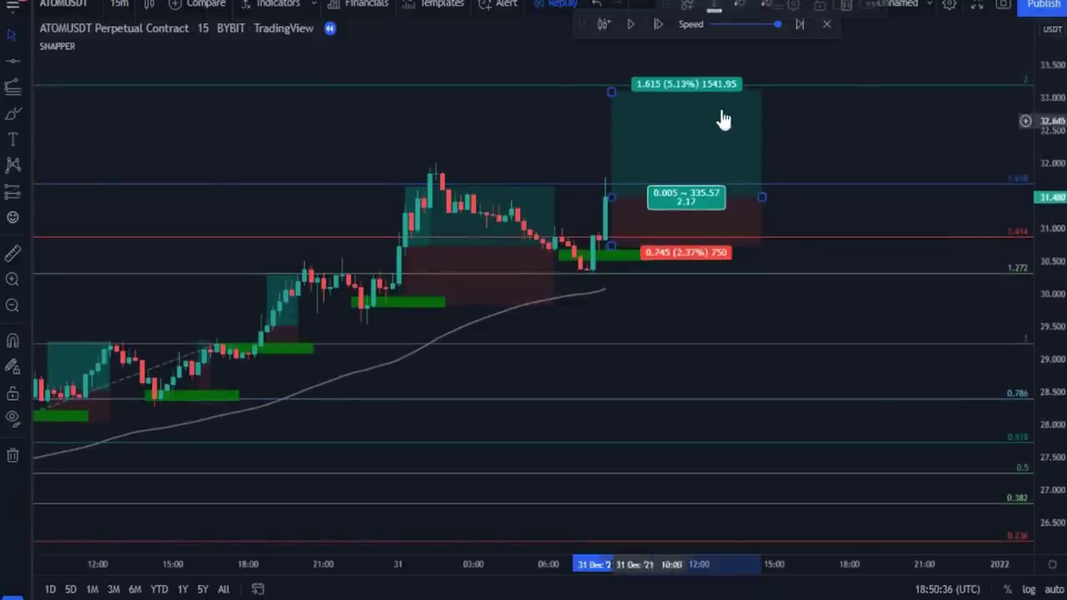
{"action": "left_click_drag", "start_coordinate": [615, 244], "coordinate": [614, 263]}
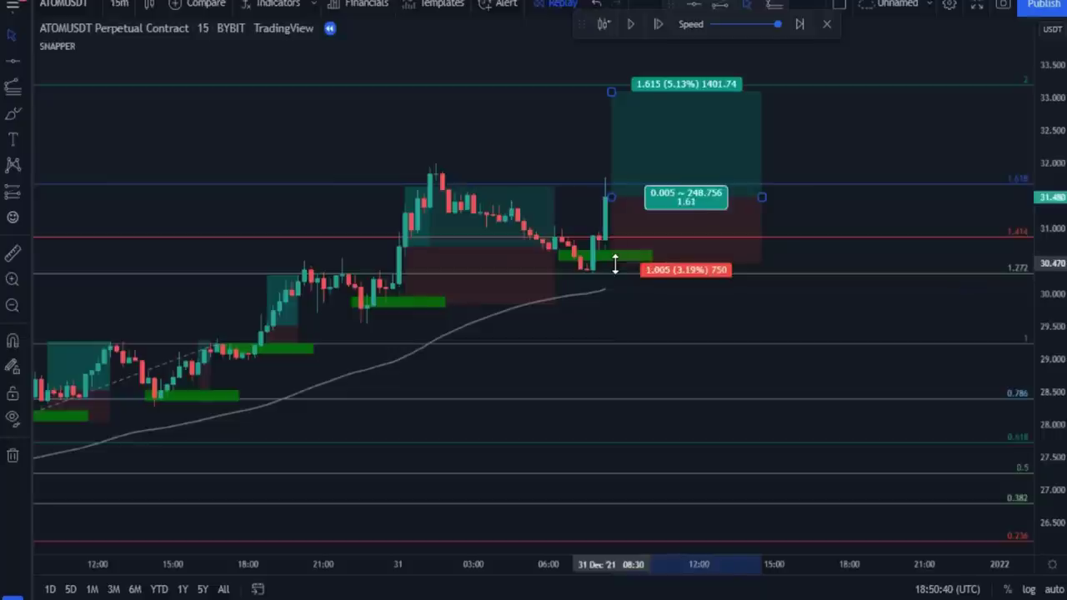
Advance the replay bar by bar to about 31 Dec '21 17:00 to check the long position against its target near the 2 level
{"action": "left_click", "coordinate": [657, 24]}
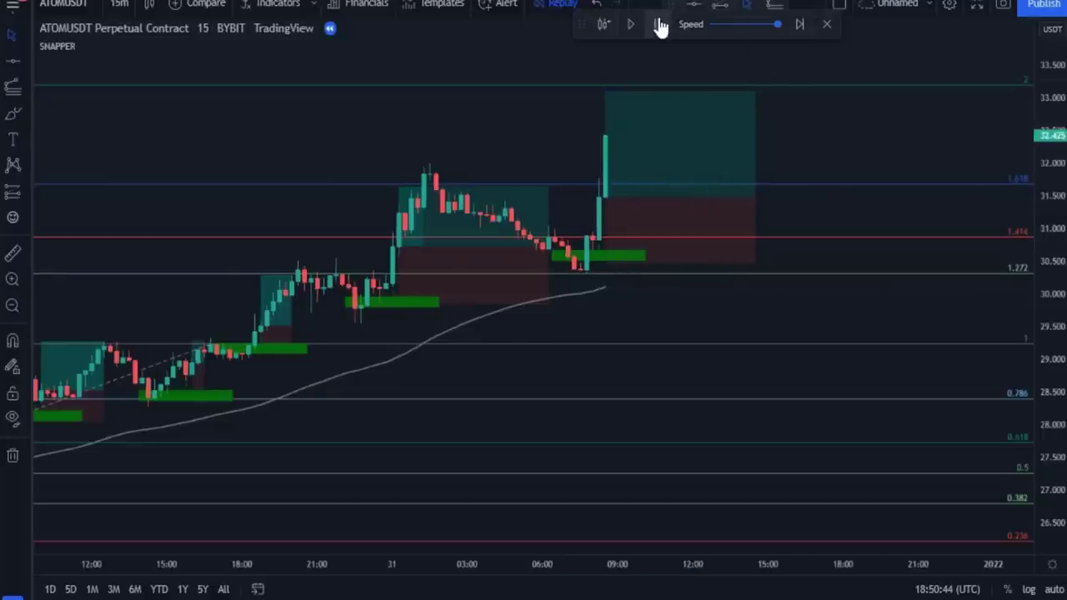
{"action": "left_click", "coordinate": [659, 25]}
{"action": "left_click", "coordinate": [659, 25]}
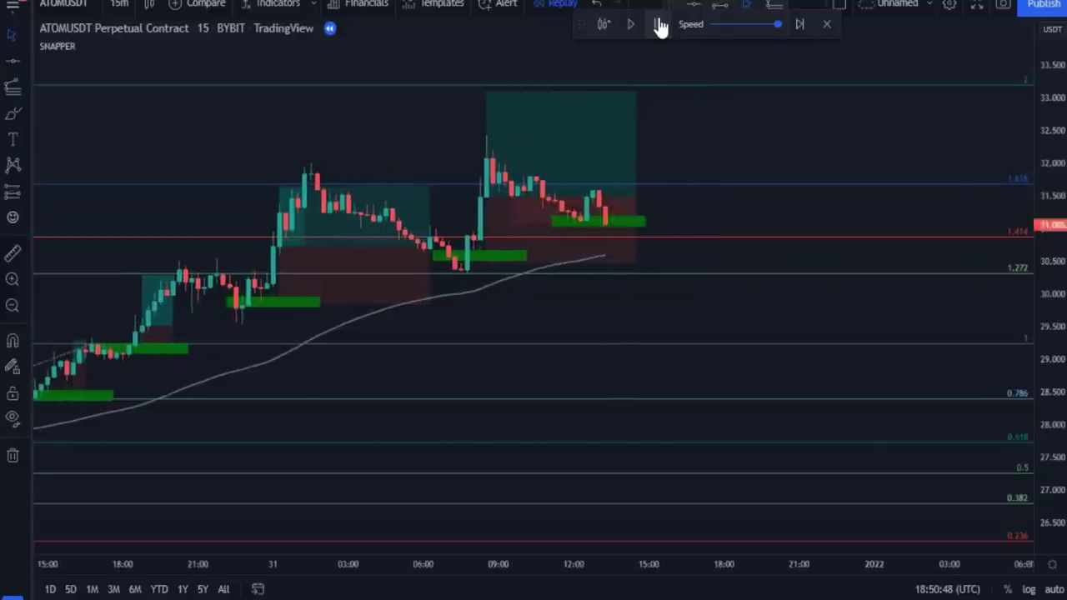
{"action": "left_click", "coordinate": [657, 26]}
{"action": "left_click", "coordinate": [658, 26]}
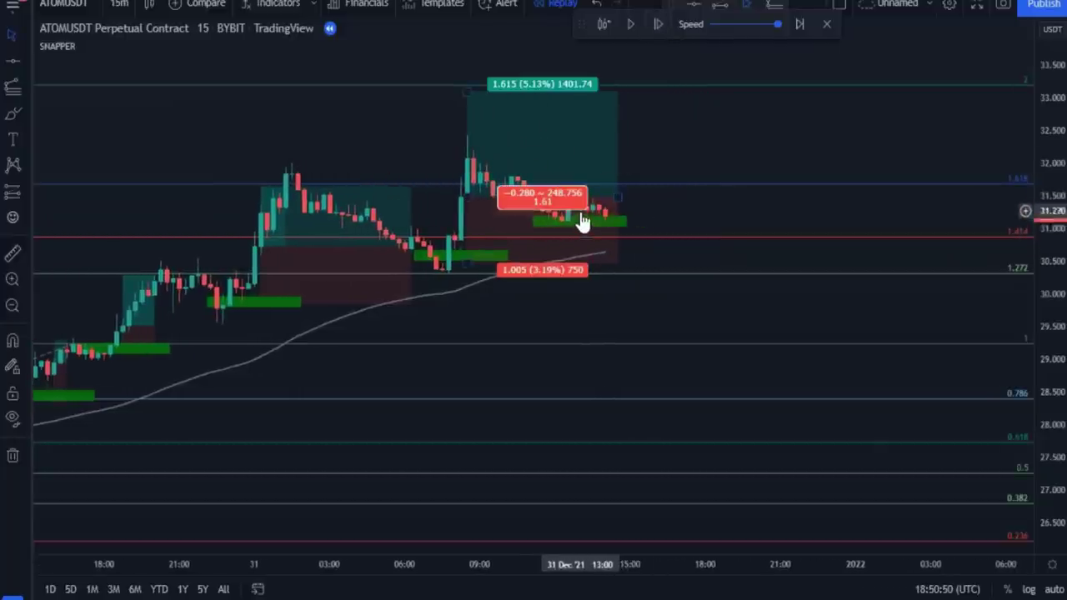
{"action": "left_click", "coordinate": [657, 25]}
{"action": "left_click", "coordinate": [657, 26]}
{"action": "left_click", "coordinate": [658, 26]}
{"action": "left_click", "coordinate": [657, 26]}
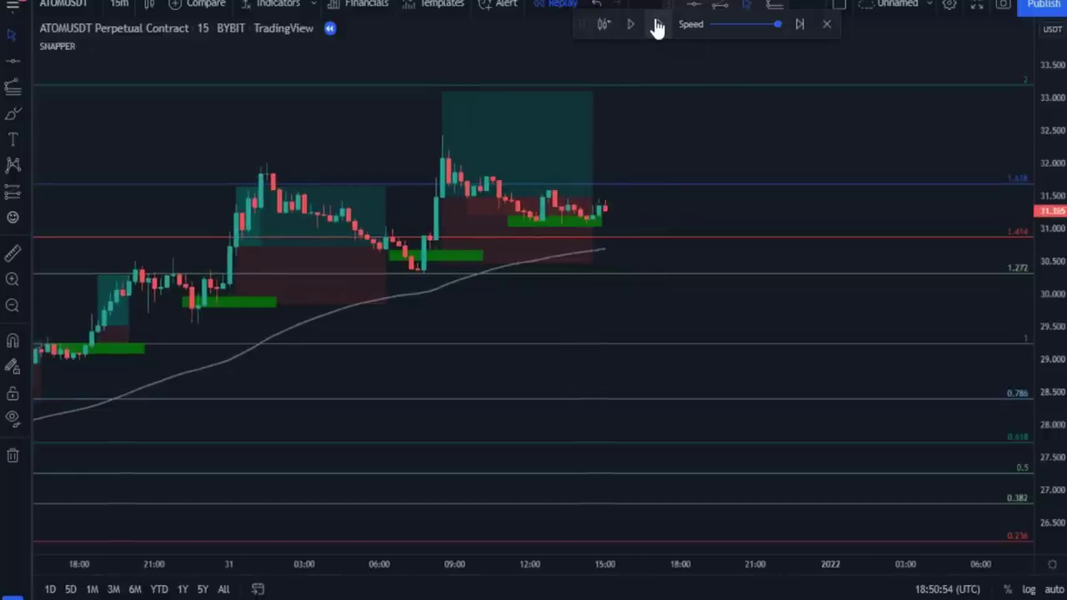
{"action": "left_click", "coordinate": [658, 26]}
{"action": "left_click", "coordinate": [658, 26]}
{"action": "left_click", "coordinate": [658, 25]}
{"action": "left_click", "coordinate": [658, 26]}
{"action": "left_click", "coordinate": [657, 26]}
{"action": "left_click", "coordinate": [657, 26]}
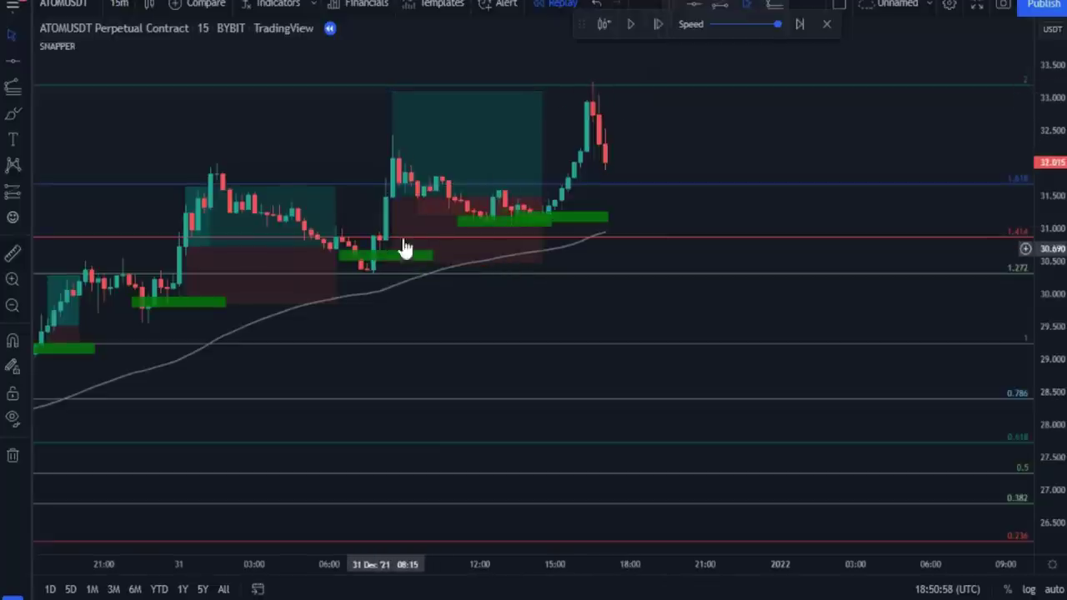
{"action": "mouse_move", "coordinate": [488, 103]}
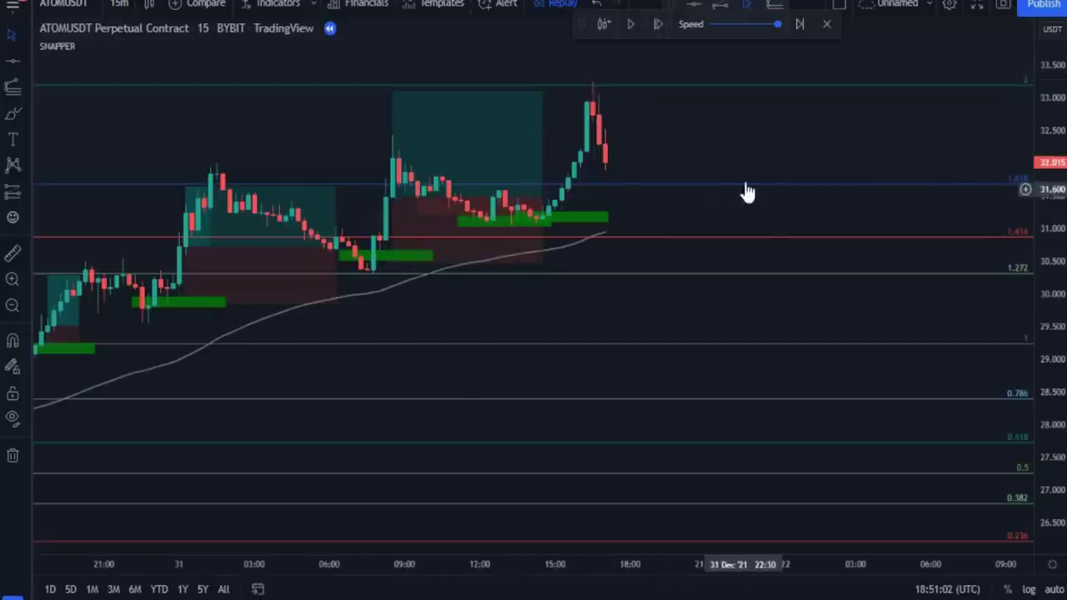
Continue the replay past the red Snapper signal and play it on to the next green signal near 1 Jan '22 00:00
{"action": "left_click", "coordinate": [658, 24]}
{"action": "left_click", "coordinate": [659, 24]}
{"action": "left_click", "coordinate": [659, 25]}
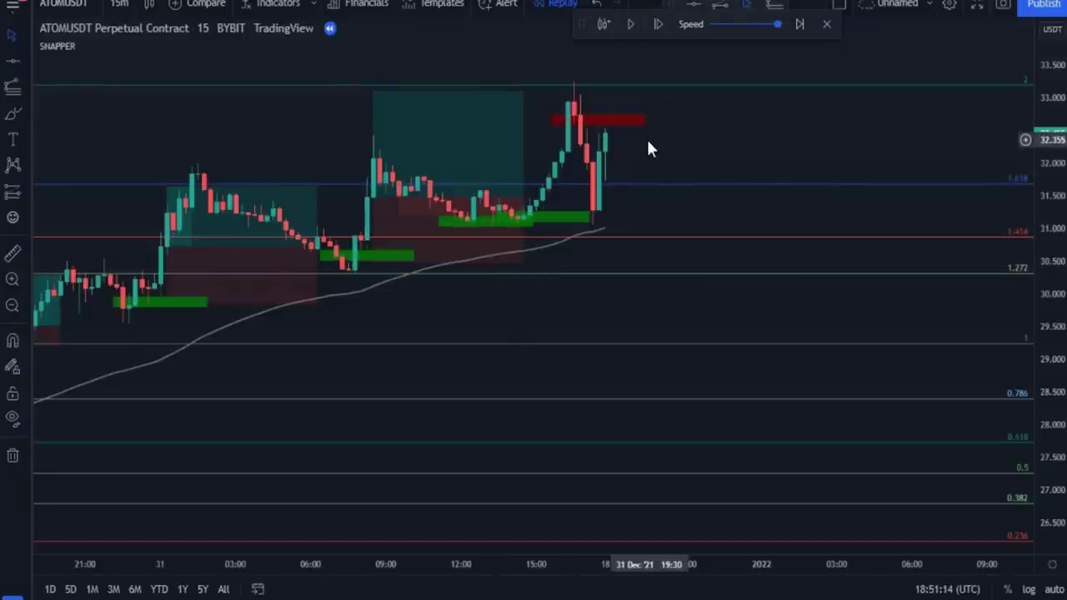
{"action": "left_click", "coordinate": [632, 32]}
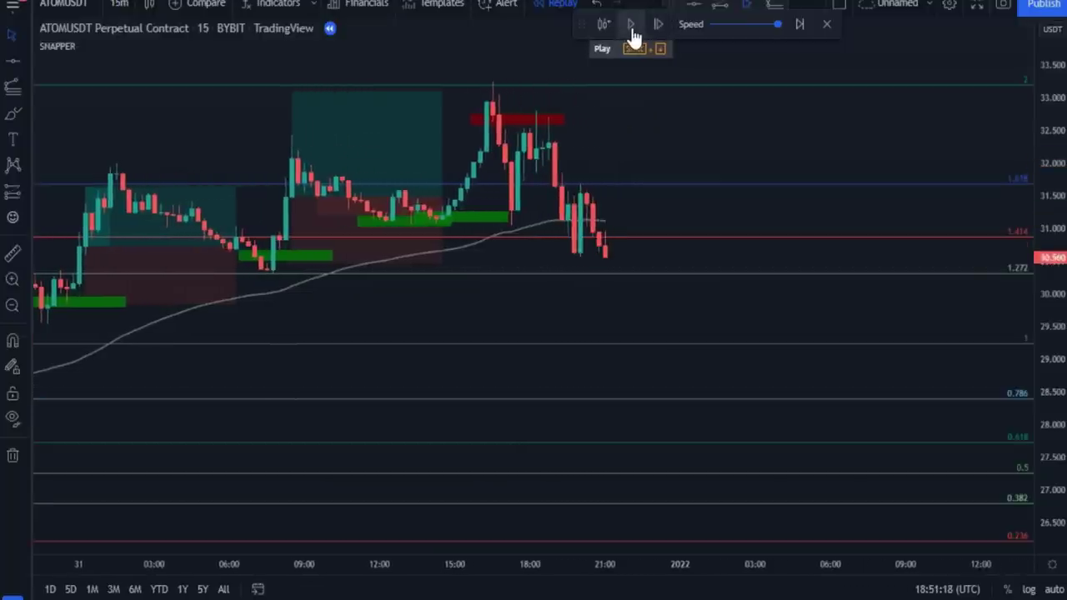
{"action": "left_click", "coordinate": [632, 31]}
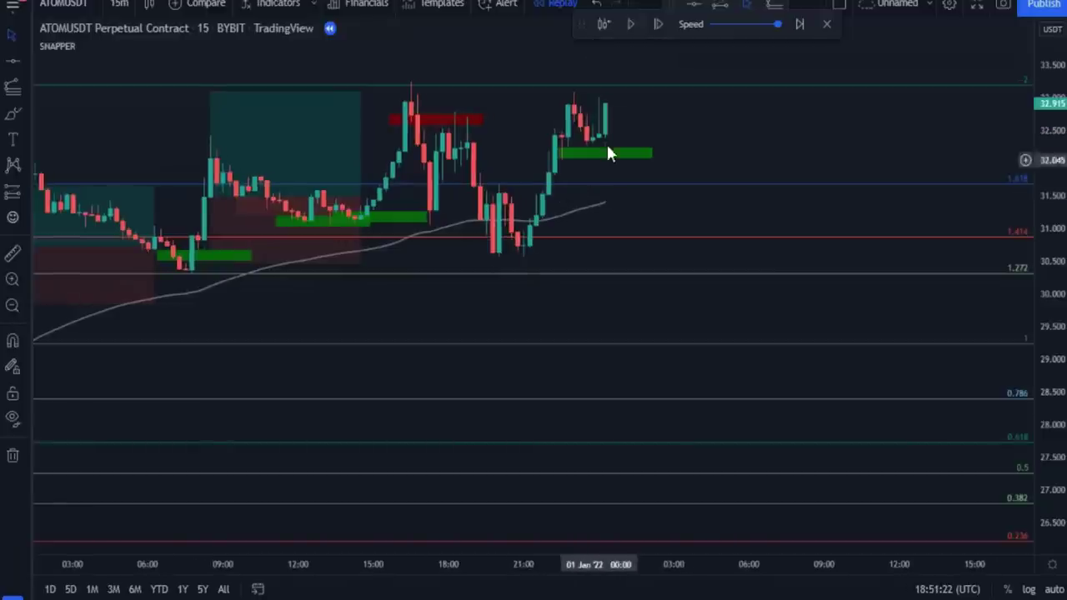
Advance the replay from the new green zone to about 1 Jan '22 03:00 to check the move toward the 2.272 level
{"action": "left_click", "coordinate": [659, 30]}
{"action": "left_click", "coordinate": [658, 30]}
{"action": "left_click", "coordinate": [659, 30]}
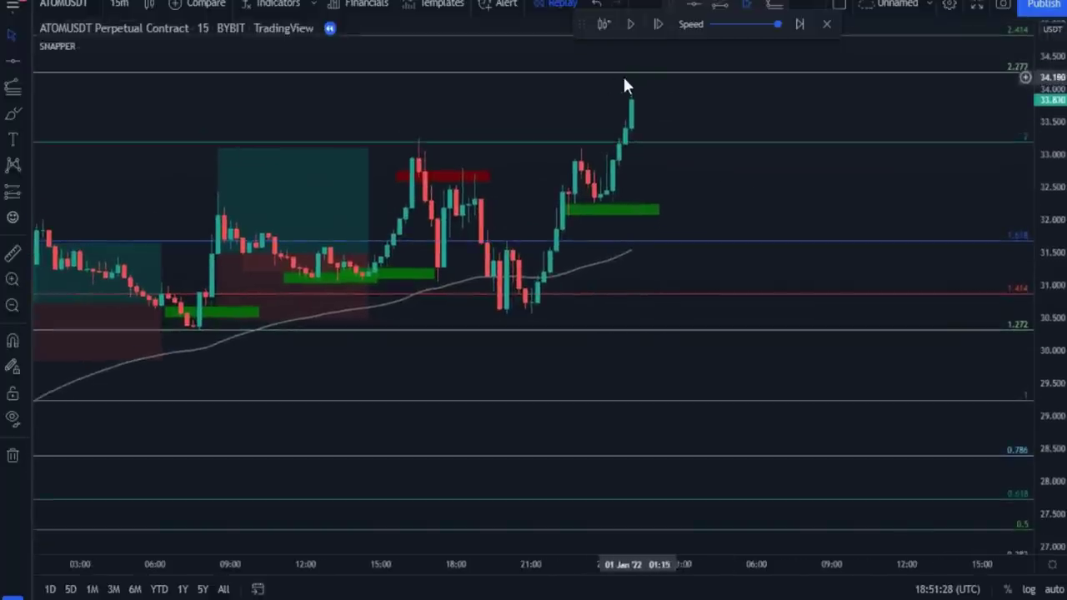
{"action": "left_click", "coordinate": [659, 30]}
{"action": "left_click", "coordinate": [659, 30]}
{"action": "left_click", "coordinate": [658, 30]}
{"action": "left_click", "coordinate": [659, 30]}
{"action": "left_click", "coordinate": [658, 30]}
{"action": "left_click", "coordinate": [659, 30]}
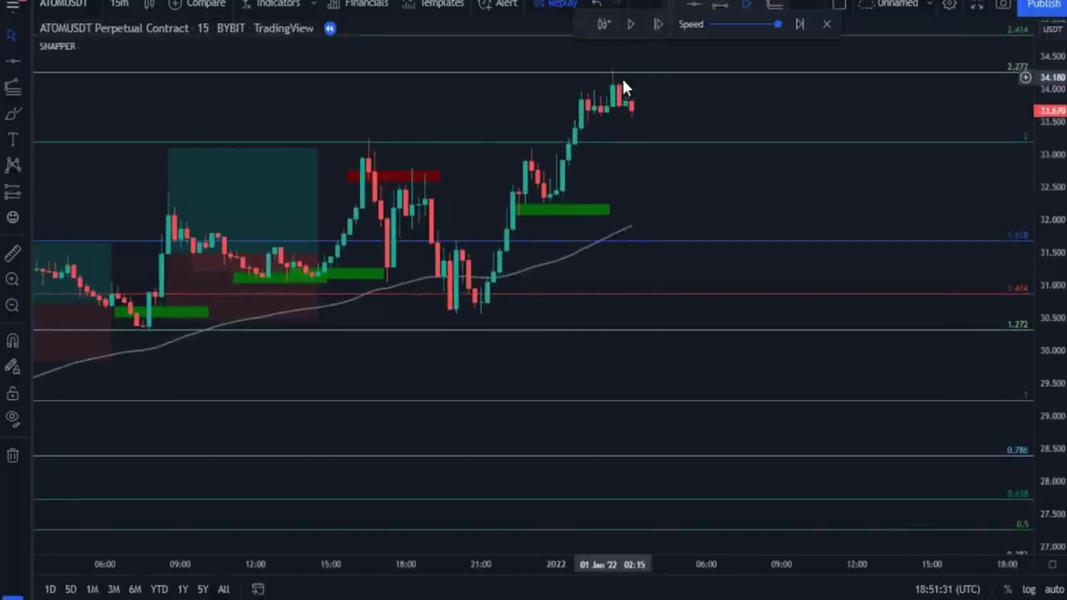
Continue the replay bar by bar through the consolidation below 2.272 to the green Snapper signal near 1 Jan '22 11:00
{"action": "left_click", "coordinate": [658, 30]}
{"action": "left_click", "coordinate": [659, 30]}
{"action": "left_click", "coordinate": [659, 30]}
{"action": "left_click", "coordinate": [658, 30]}
{"action": "left_click", "coordinate": [659, 30]}
{"action": "left_click", "coordinate": [658, 30]}
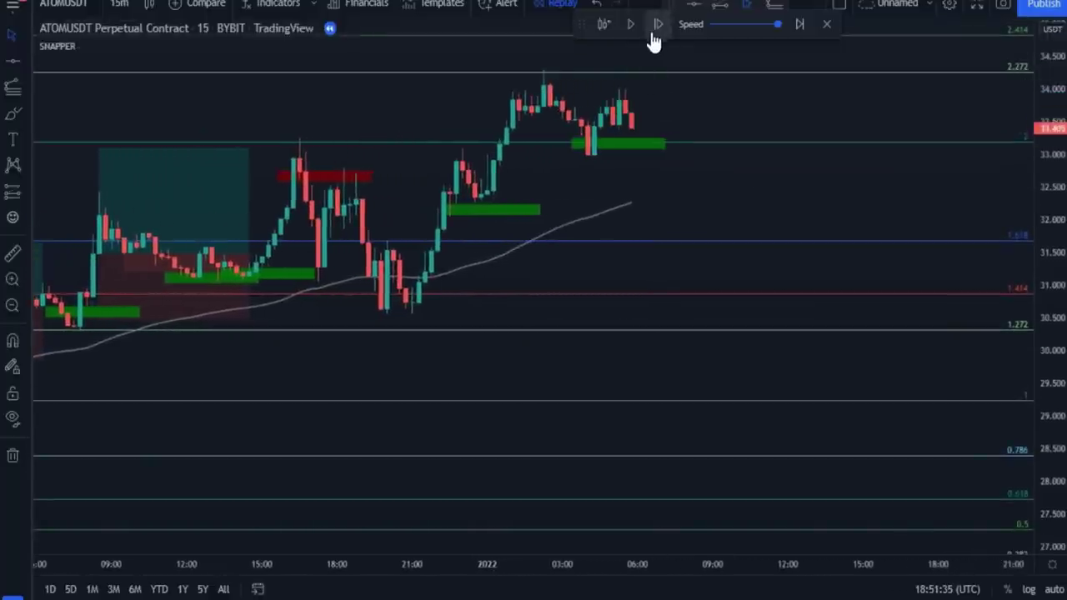
{"action": "left_click", "coordinate": [658, 30]}
{"action": "left_click", "coordinate": [658, 30]}
{"action": "left_click", "coordinate": [655, 25]}
{"action": "left_click", "coordinate": [656, 25]}
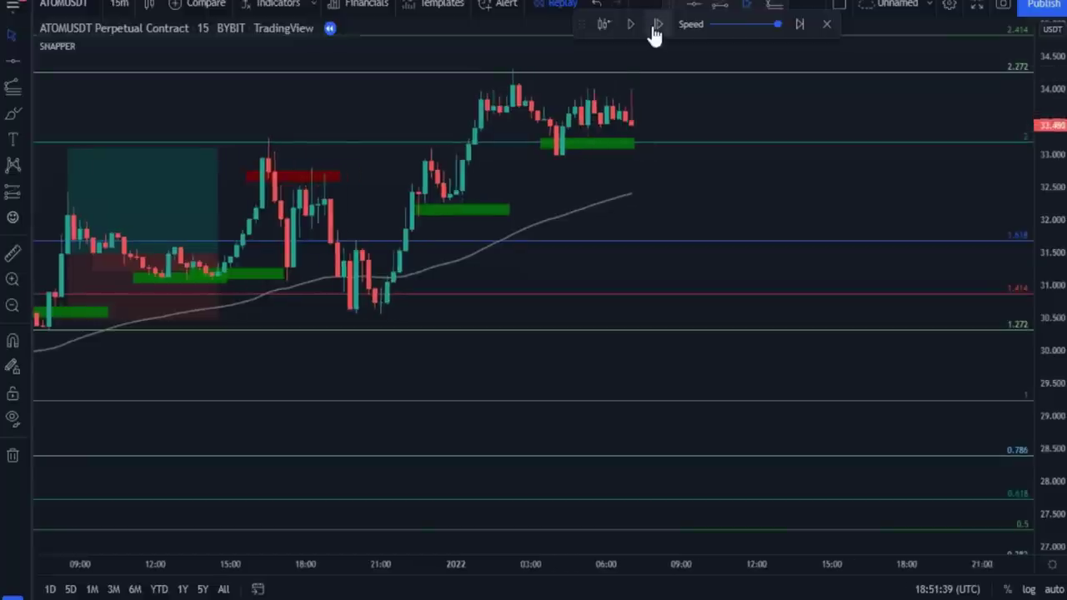
{"action": "left_click", "coordinate": [655, 25]}
{"action": "left_click", "coordinate": [656, 25]}
{"action": "left_click", "coordinate": [656, 25]}
{"action": "left_click", "coordinate": [656, 25]}
{"action": "left_click", "coordinate": [655, 25]}
{"action": "left_click", "coordinate": [655, 25]}
{"action": "left_click", "coordinate": [655, 25]}
{"action": "left_click", "coordinate": [656, 25]}
{"action": "left_click", "coordinate": [656, 25]}
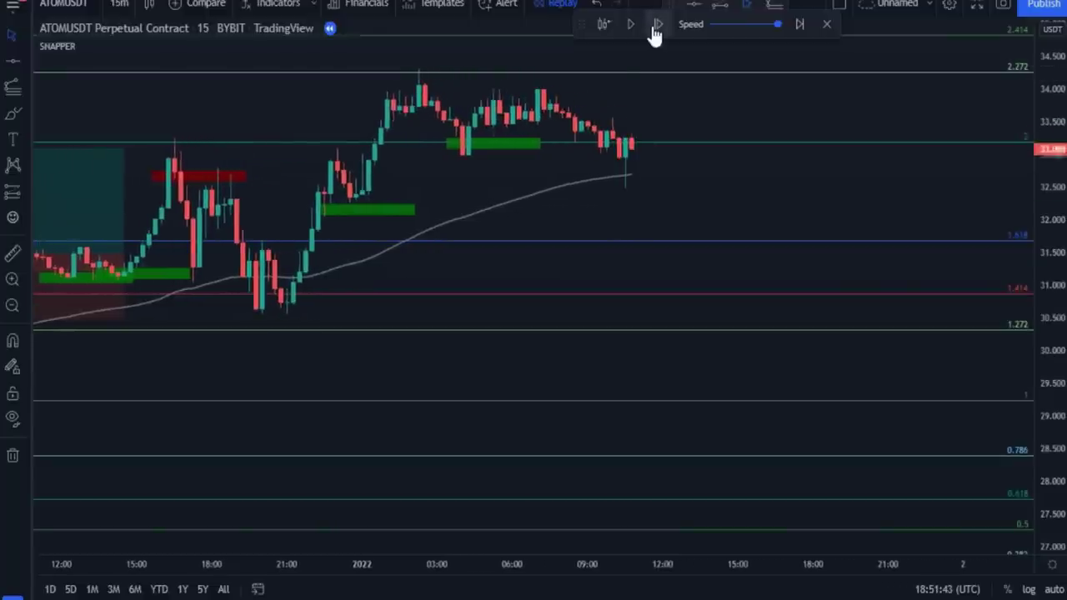
{"action": "left_click", "coordinate": [656, 25]}
{"action": "left_click", "coordinate": [656, 25]}
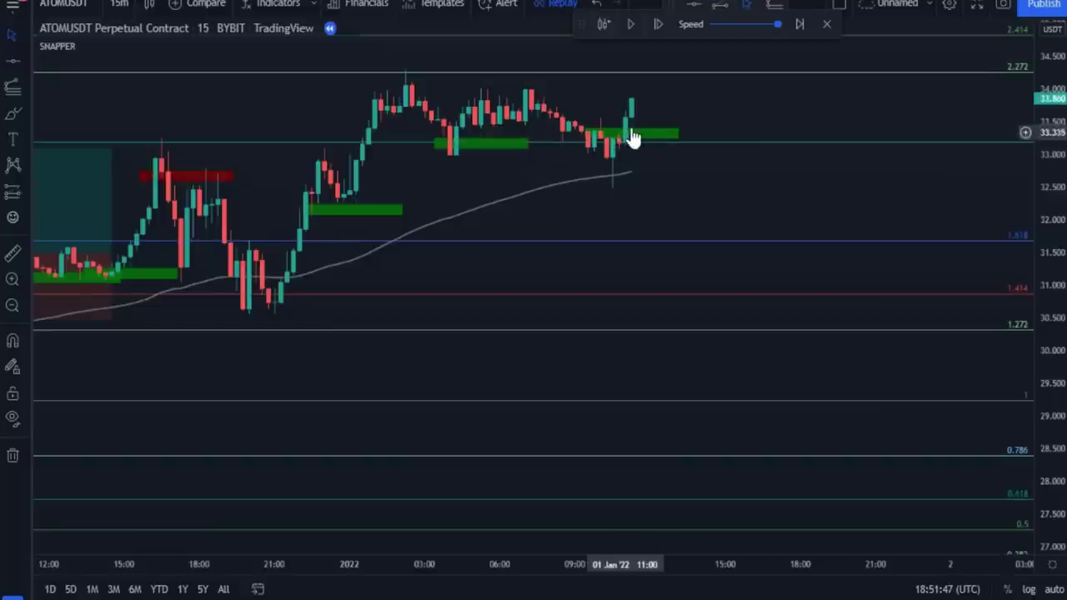
Advance the replay to about 1 Jan '22 13:00 to check the latest signal's move against the 2.272 level
{"action": "left_click", "coordinate": [657, 34]}
{"action": "left_click", "coordinate": [657, 34]}
{"action": "left_click", "coordinate": [658, 33]}
{"action": "left_click", "coordinate": [657, 33]}
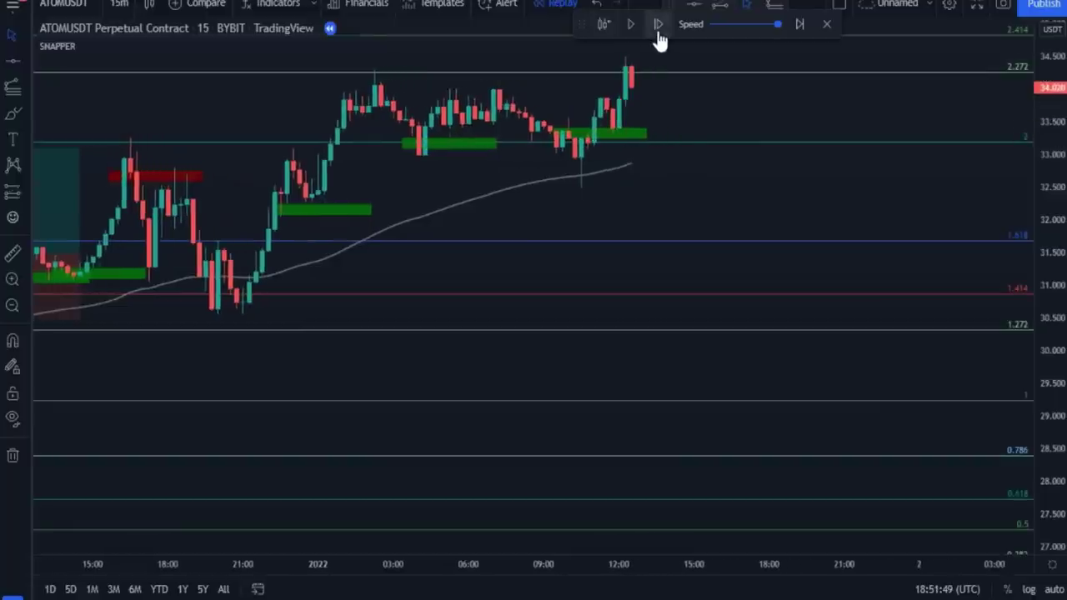
{"action": "left_click", "coordinate": [657, 34]}
{"action": "left_click", "coordinate": [657, 33]}
{"action": "left_click", "coordinate": [658, 33]}
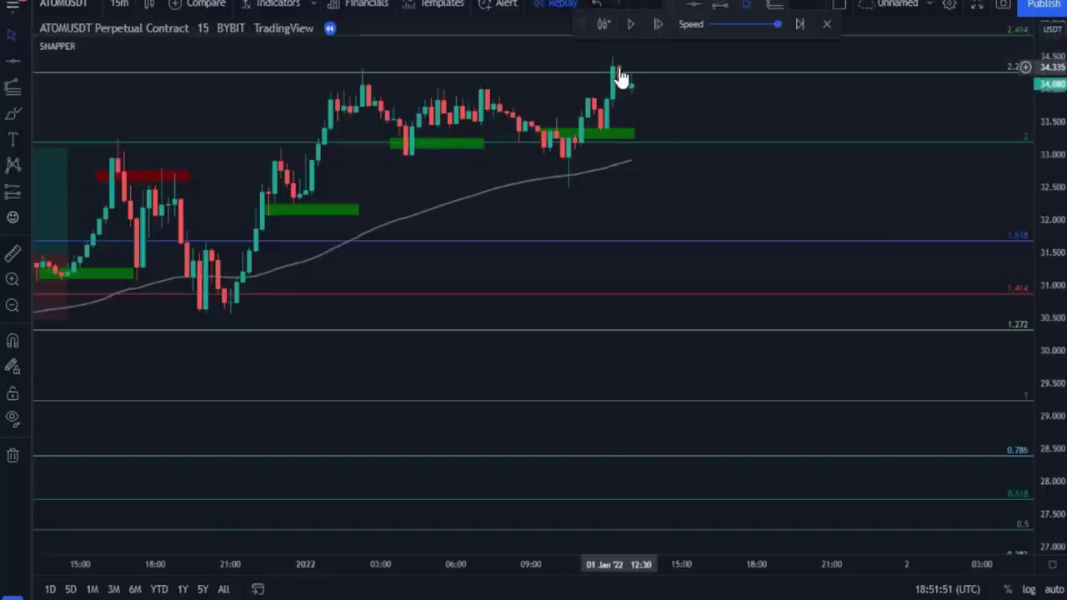
Review the full run of marked long trades and Fib levels along the uptrend up to 1 Jan '22
{"action": "scroll", "coordinate": [533, 281], "scroll_direction": "down", "scroll_amount": 5}
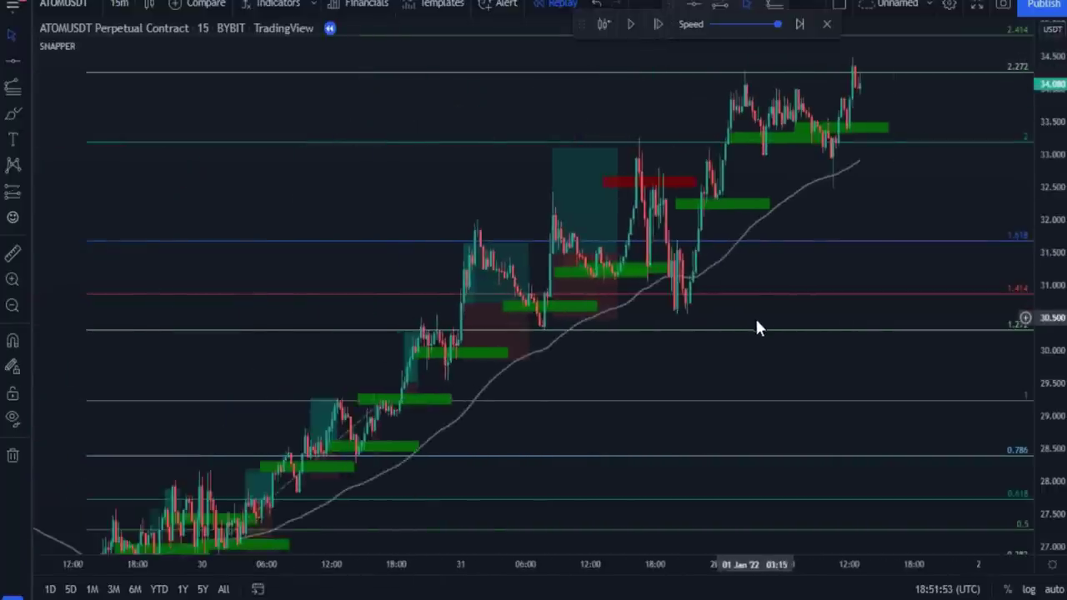
{"action": "left_click_drag", "start_coordinate": [764, 377], "coordinate": [661, 305]}
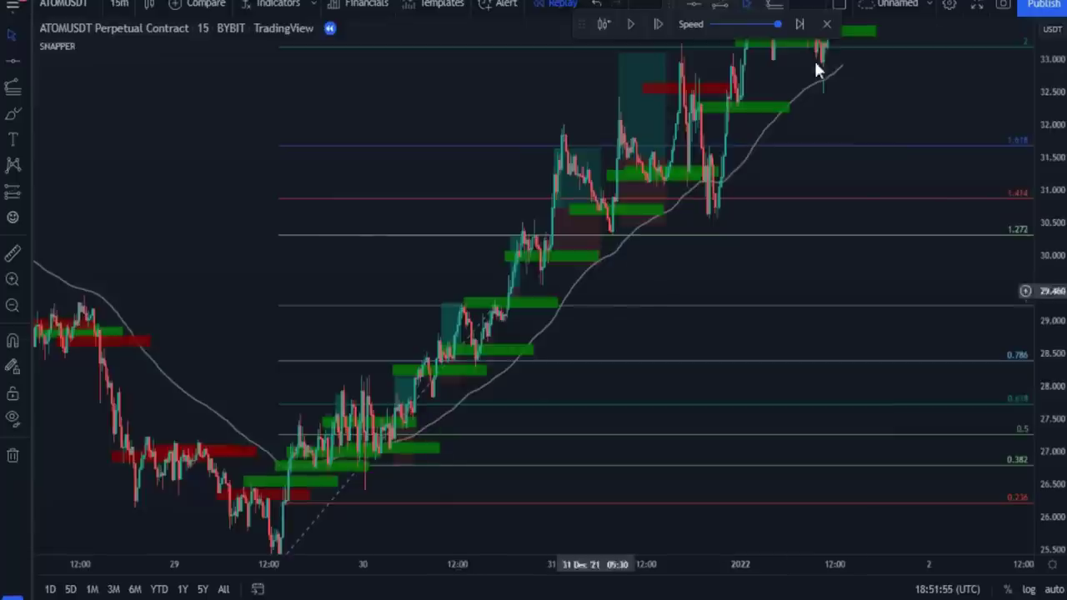
{"action": "left_click_drag", "start_coordinate": [1063, 54], "coordinate": [1060, 141]}
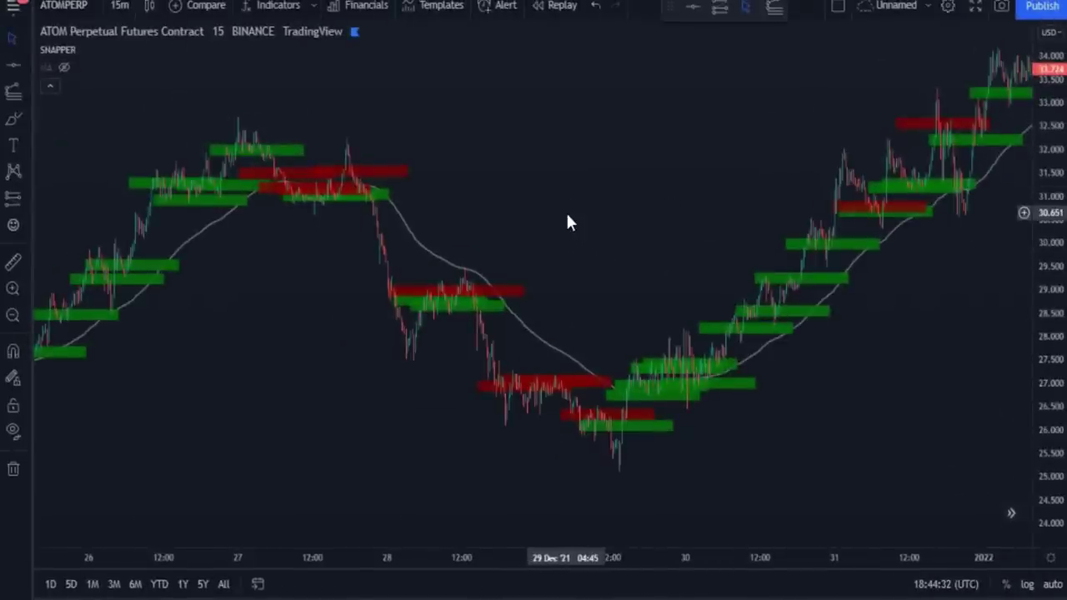
Start a bar replay on the 15-minute ATOMPERP chart from about 27 Dec '21 18:00, just before the sharp drop
{"action": "left_click_drag", "start_coordinate": [566, 222], "coordinate": [626, 216]}
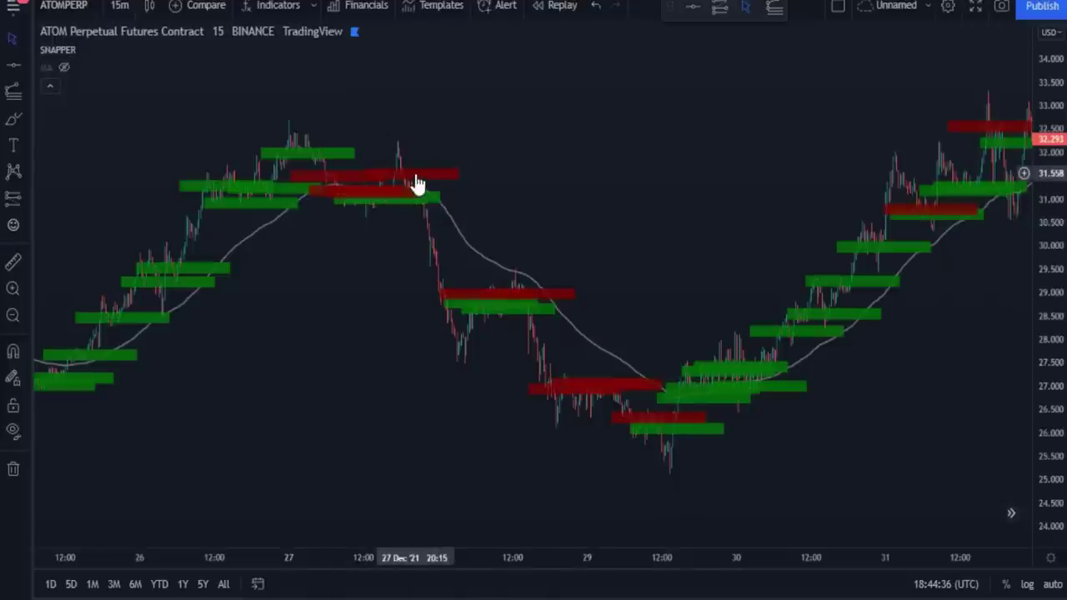
{"action": "left_click", "coordinate": [558, 6]}
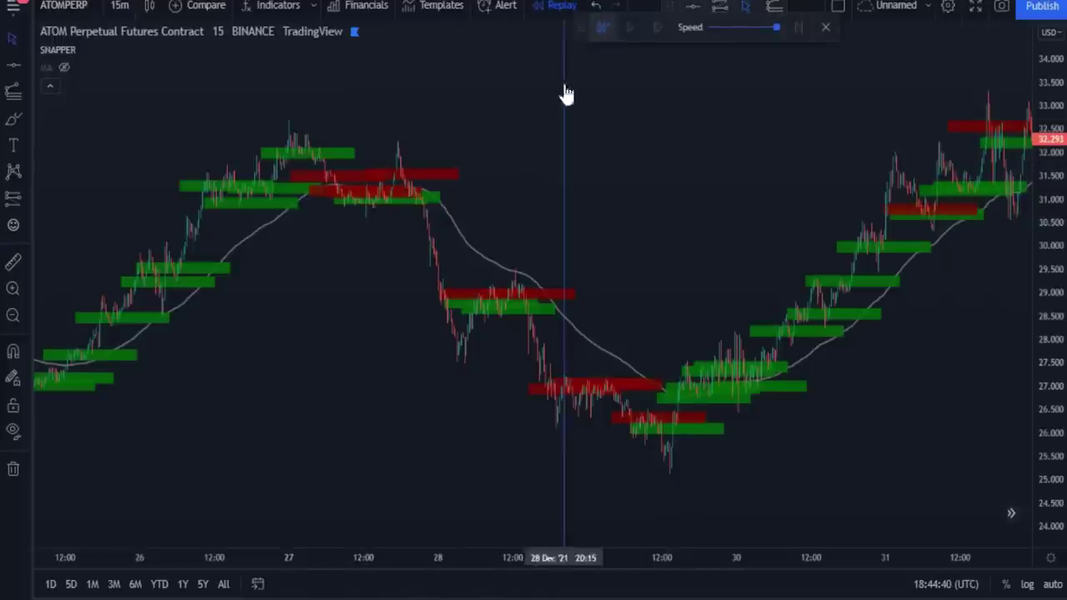
{"action": "left_click", "coordinate": [404, 204]}
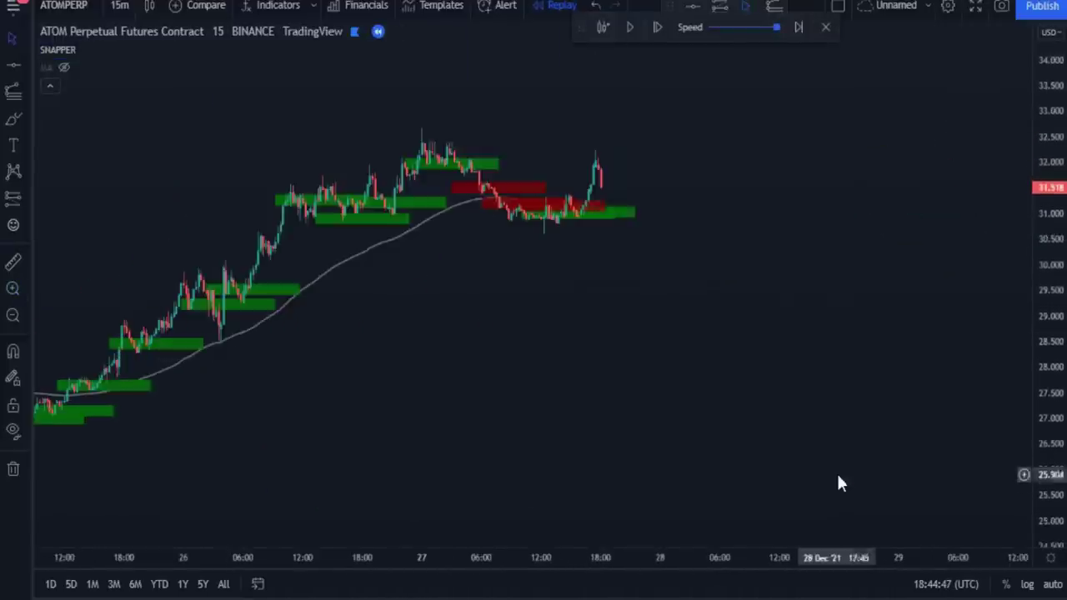
Advance the replay past the new red Snapper signal to about 27 Dec '21 21:00, below the moving average
{"action": "left_click", "coordinate": [658, 33]}
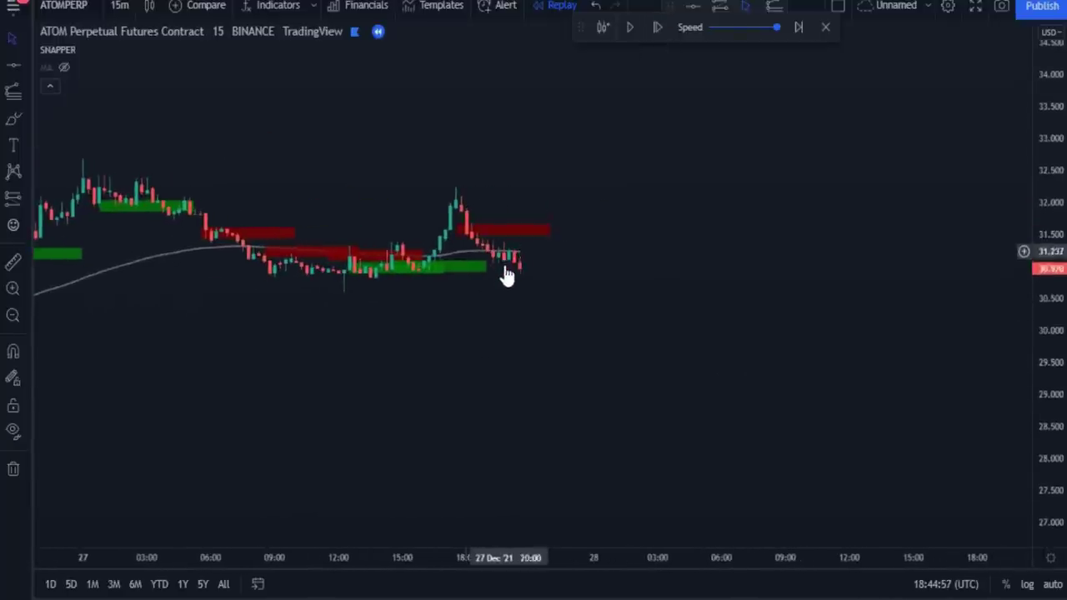
{"action": "scroll", "coordinate": [534, 300], "scroll_direction": "left", "scroll_amount": 3}
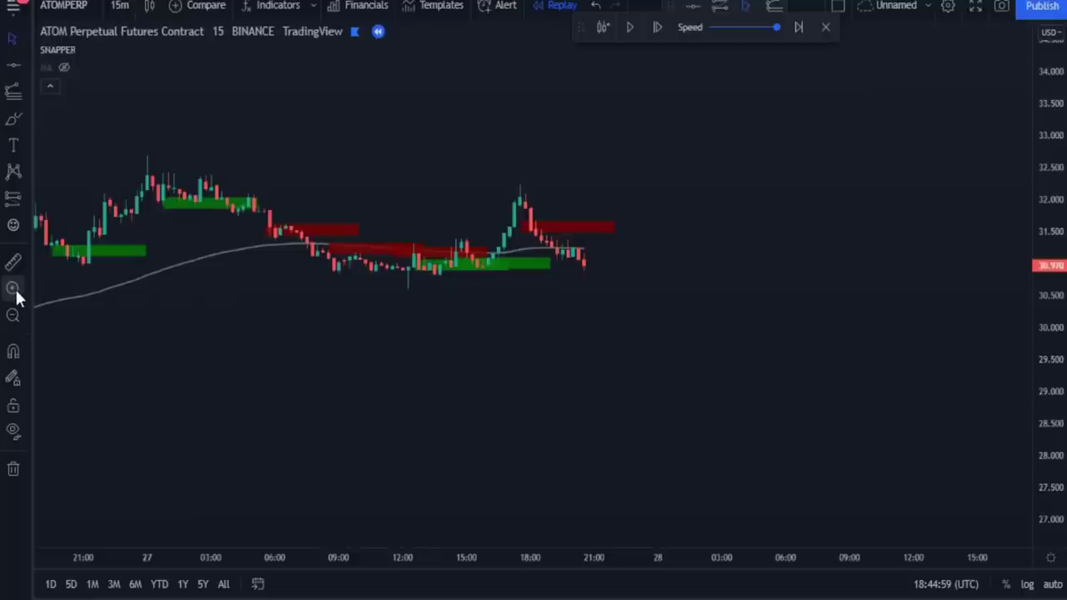
{"action": "left_click_drag", "start_coordinate": [321, 119], "coordinate": [771, 483]}
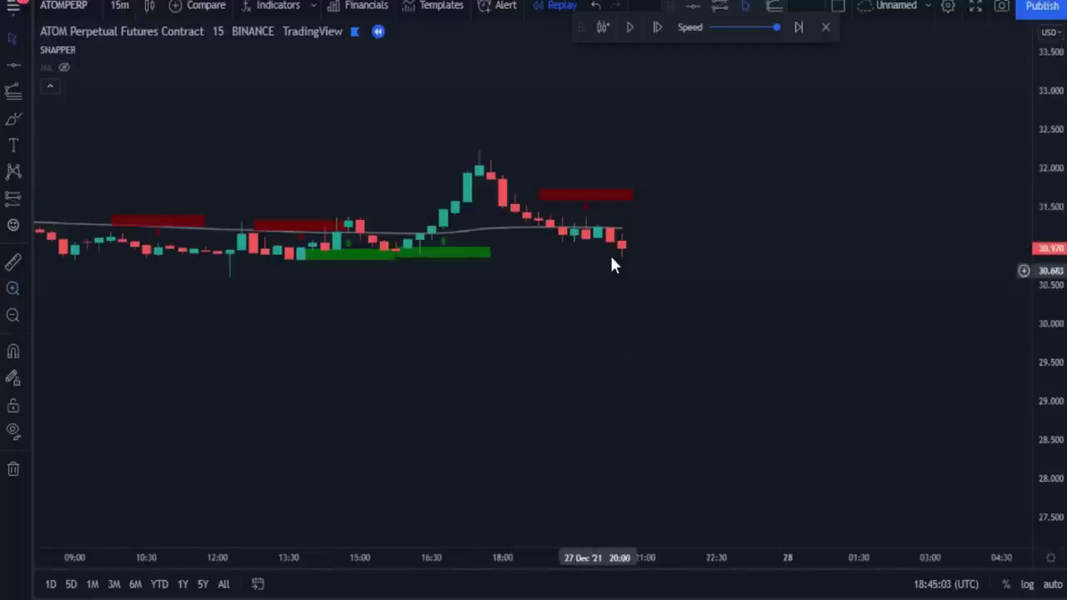
{"action": "left_click", "coordinate": [656, 28]}
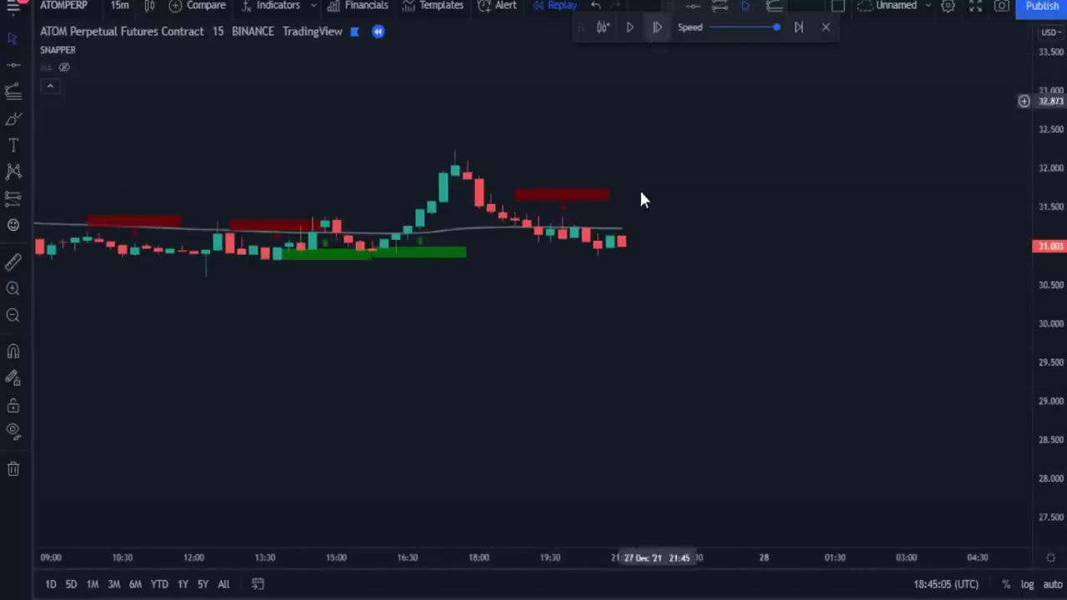
Mark the recent swing low with a horizontal line at 30.567 and advance the replay until price breaks below it
{"action": "scroll", "coordinate": [436, 365], "scroll_direction": "down", "scroll_amount": 3}
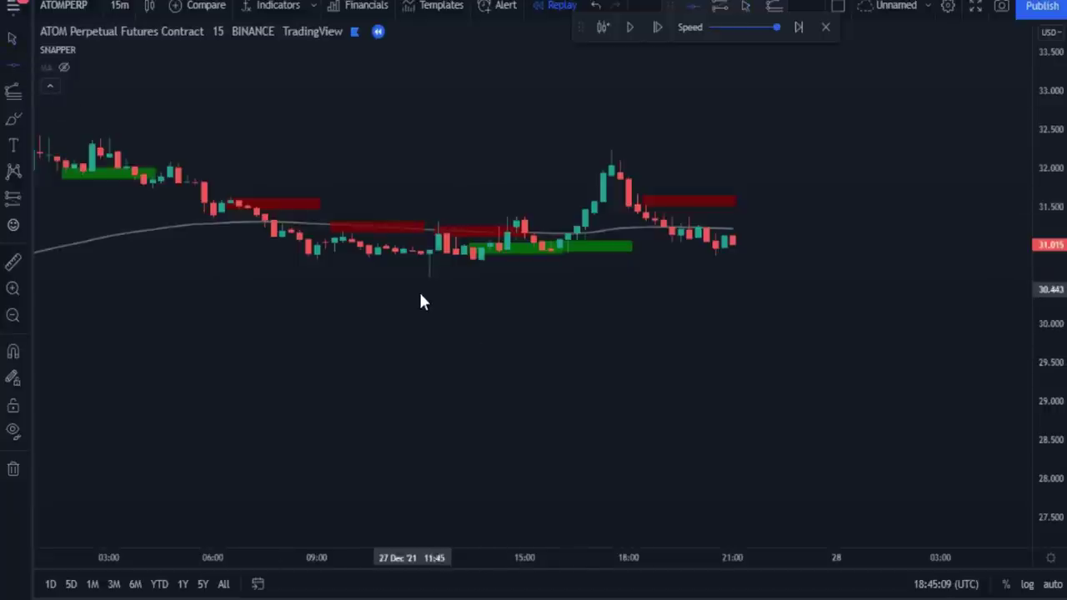
{"action": "key", "text": "alt+h"}
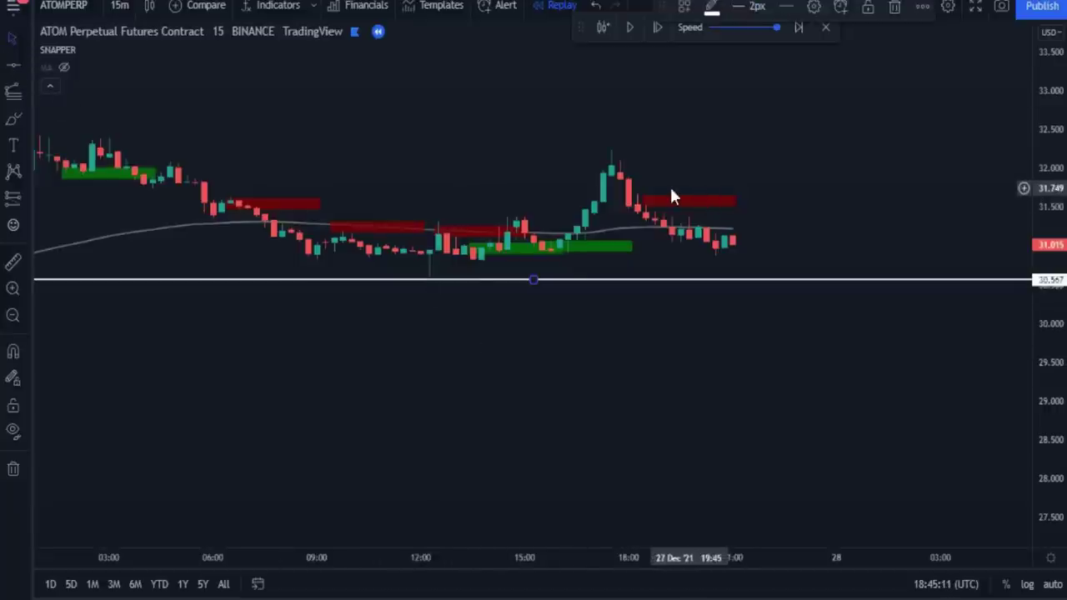
{"action": "left_click_drag", "start_coordinate": [749, 358], "coordinate": [650, 371]}
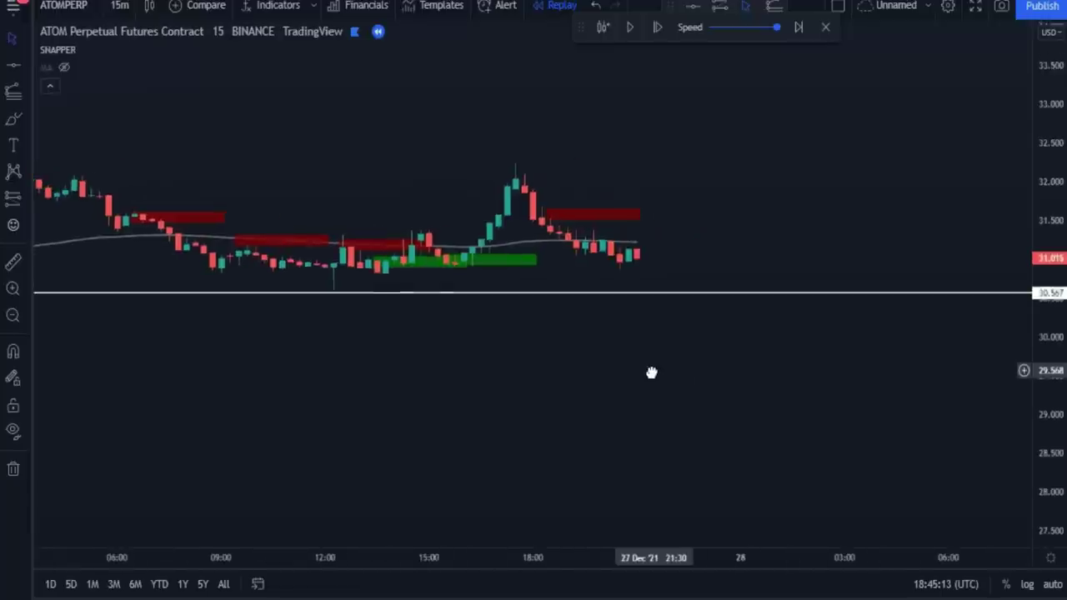
{"action": "left_click", "coordinate": [658, 28]}
{"action": "left_click", "coordinate": [658, 28]}
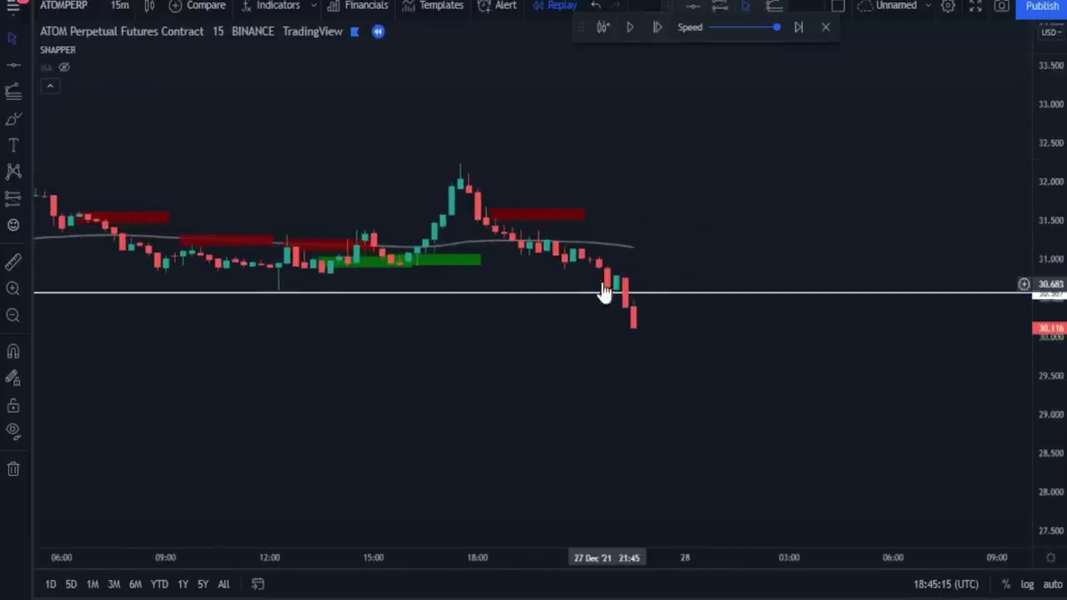
Advance the bar replay through the sell-off below the 30.567 line to about 28 Dec '21 04:00
{"action": "left_click", "coordinate": [657, 28]}
{"action": "left_click", "coordinate": [658, 28]}
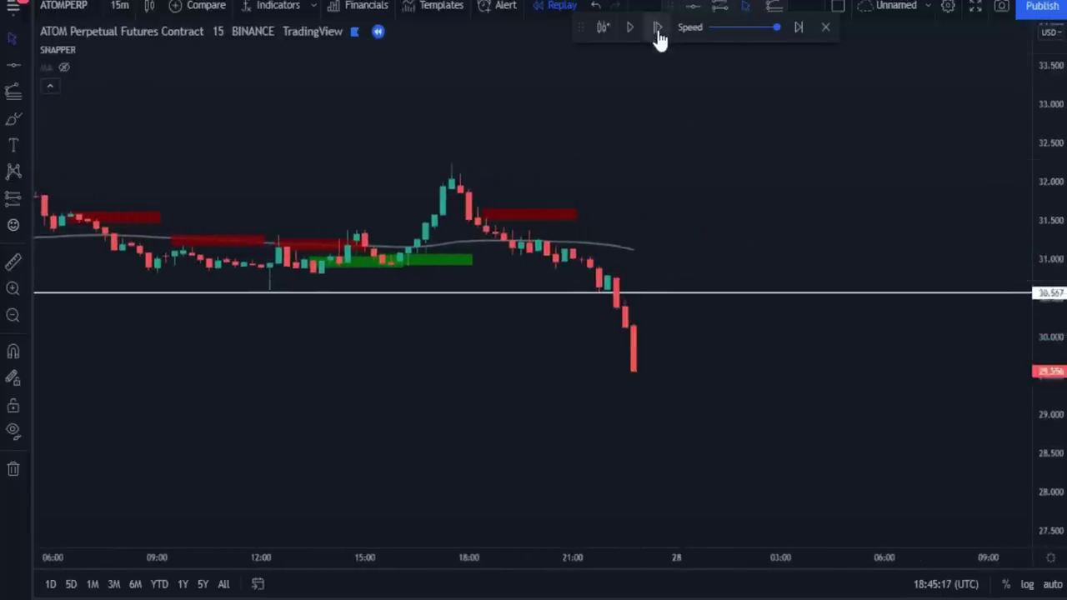
{"action": "left_click", "coordinate": [657, 28]}
{"action": "left_click", "coordinate": [658, 28]}
{"action": "left_click", "coordinate": [658, 29]}
{"action": "left_click", "coordinate": [657, 28]}
{"action": "left_click", "coordinate": [658, 29]}
{"action": "left_click", "coordinate": [658, 28]}
{"action": "left_click", "coordinate": [657, 29]}
{"action": "left_click", "coordinate": [658, 28]}
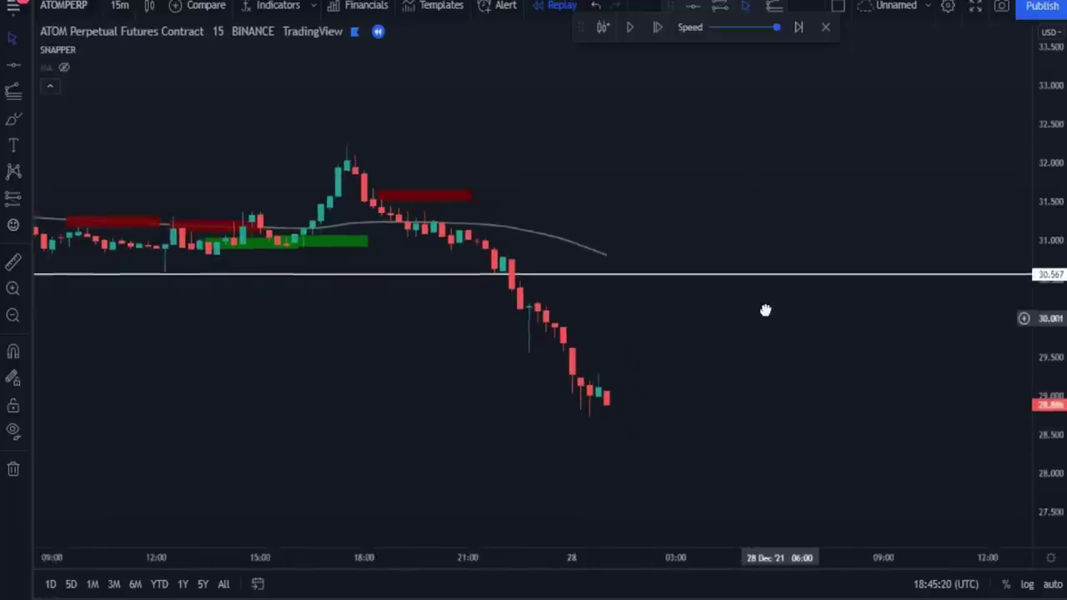
{"action": "left_click", "coordinate": [657, 28]}
{"action": "left_click", "coordinate": [657, 28]}
{"action": "left_click", "coordinate": [657, 28]}
{"action": "left_click", "coordinate": [658, 28]}
{"action": "left_click", "coordinate": [657, 29]}
{"action": "left_click", "coordinate": [657, 28]}
{"action": "left_click", "coordinate": [658, 29]}
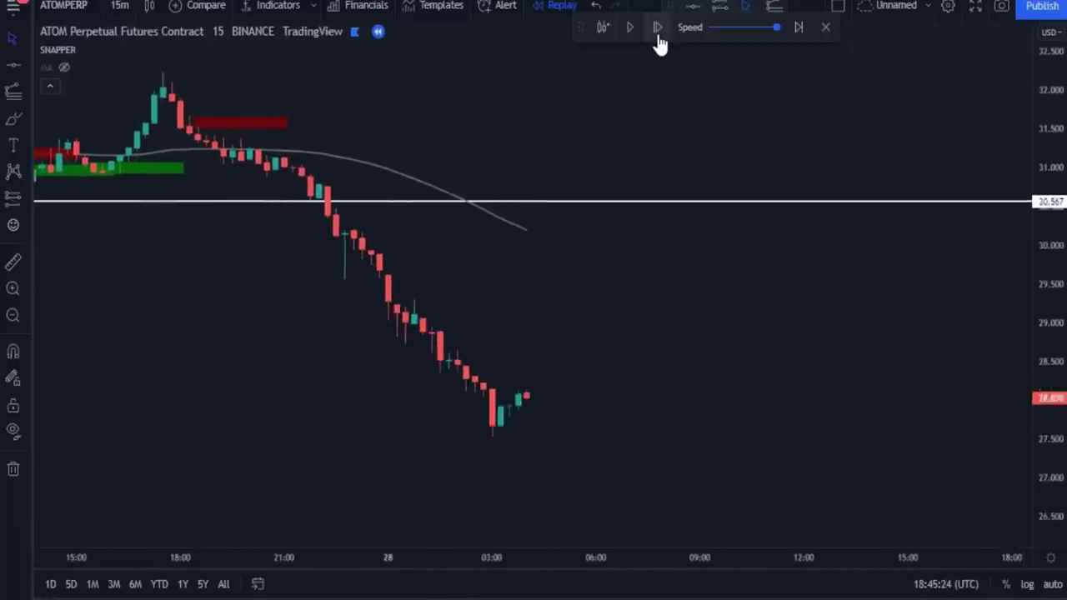
Advance the replay through the rebound to the new red and green Snapper signals at about 28 Dec '21 08:45 and enlarge that area
{"action": "left_click", "coordinate": [657, 28]}
{"action": "left_click", "coordinate": [657, 29]}
{"action": "left_click", "coordinate": [658, 28]}
{"action": "left_click", "coordinate": [657, 28]}
{"action": "left_click", "coordinate": [658, 28]}
{"action": "left_click", "coordinate": [657, 29]}
{"action": "left_click", "coordinate": [658, 28]}
{"action": "left_click", "coordinate": [658, 29]}
{"action": "left_click", "coordinate": [658, 29]}
{"action": "left_click", "coordinate": [658, 29]}
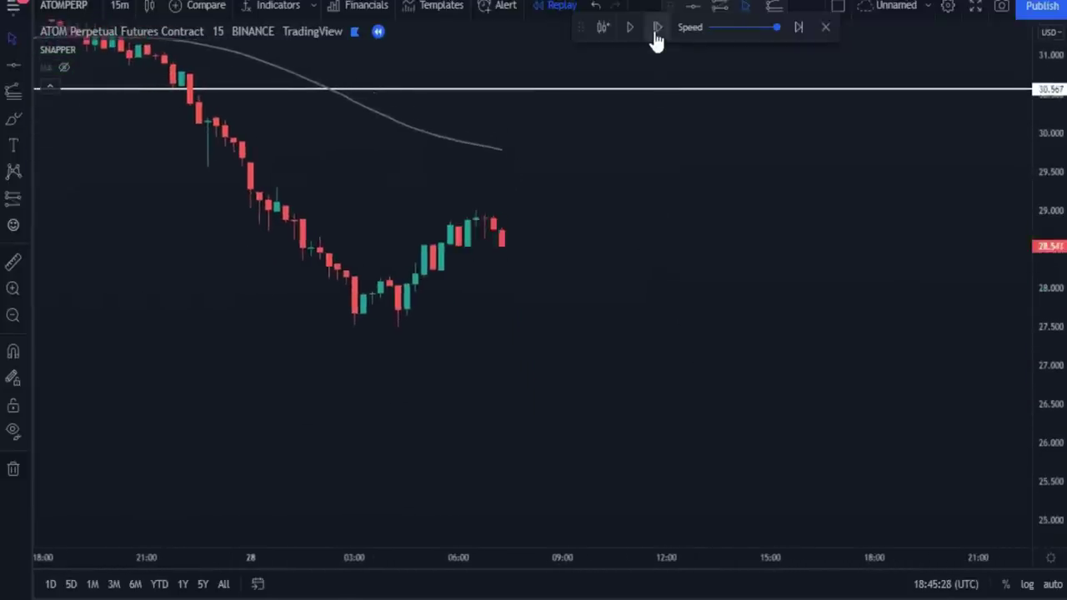
{"action": "left_click", "coordinate": [657, 29]}
{"action": "left_click", "coordinate": [658, 29]}
{"action": "left_click", "coordinate": [657, 28]}
{"action": "left_click_drag", "start_coordinate": [509, 255], "coordinate": [597, 330]}
{"action": "left_click", "coordinate": [12, 288]}
{"action": "left_click_drag", "start_coordinate": [443, 125], "coordinate": [700, 411]}
{"action": "scroll", "coordinate": [619, 405], "scroll_direction": "down", "scroll_amount": 2}
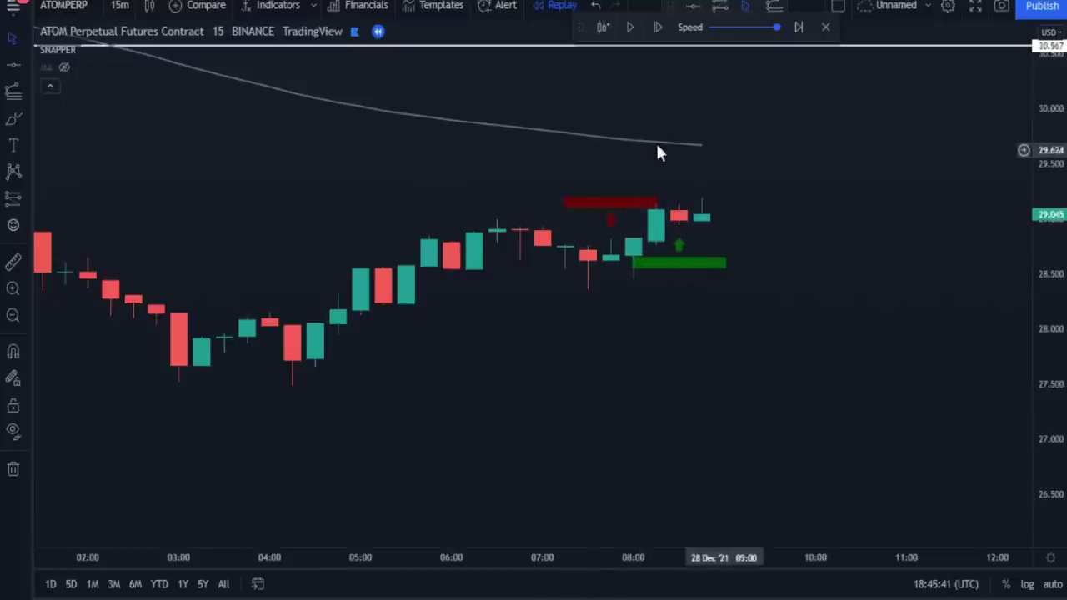
Advance the replay past the next red Snapper signal below the moving average to about 28 Dec '21 15:15
{"action": "scroll", "coordinate": [750, 295], "scroll_direction": "right", "scroll_amount": 3}
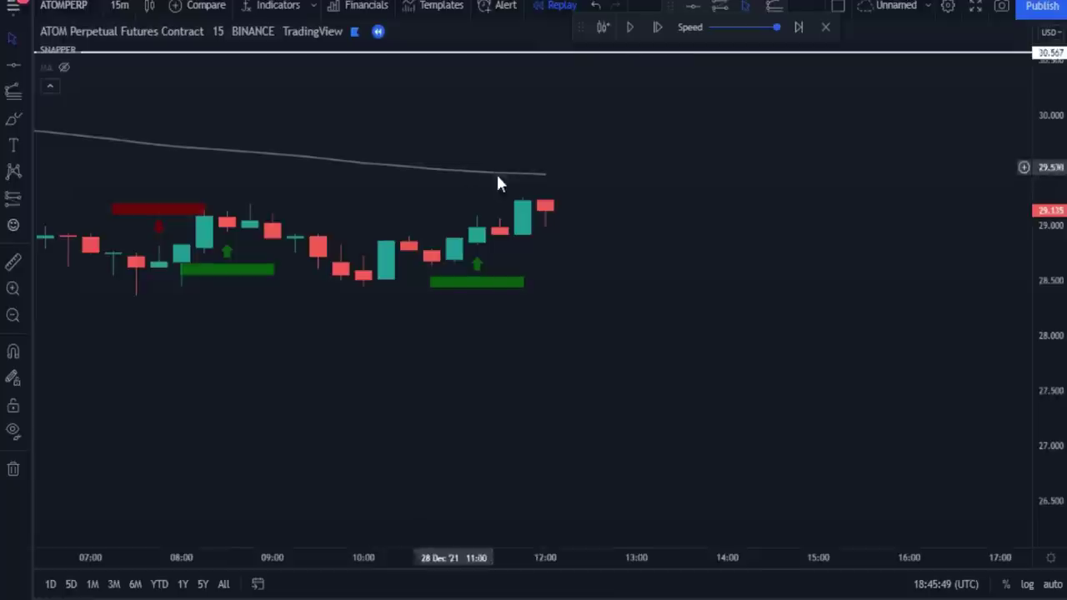
{"action": "left_click", "coordinate": [658, 28]}
{"action": "left_click", "coordinate": [658, 27]}
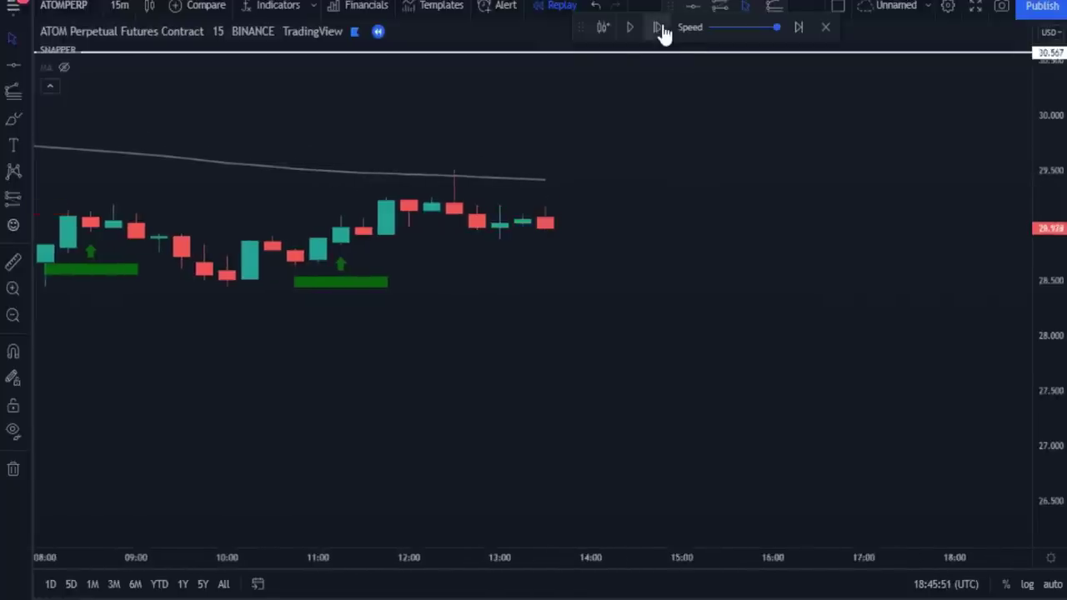
{"action": "left_click", "coordinate": [658, 27]}
{"action": "left_click", "coordinate": [659, 28]}
{"action": "scroll", "coordinate": [708, 309], "scroll_direction": "down", "scroll_amount": 3}
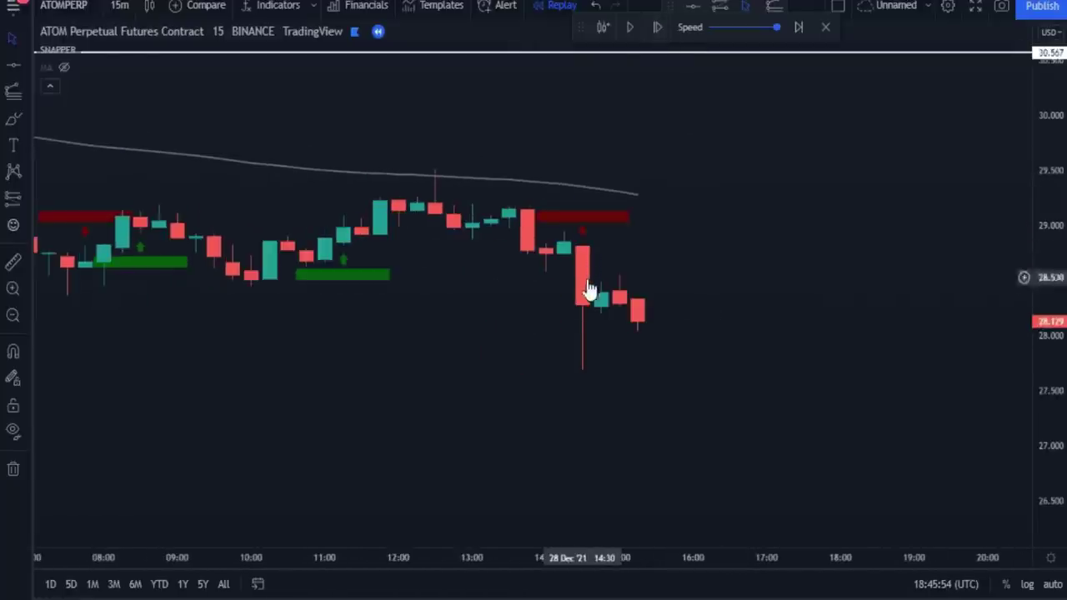
{"action": "scroll", "coordinate": [750, 342], "scroll_direction": "down", "scroll_amount": 3}
{"action": "scroll", "coordinate": [725, 396], "scroll_direction": "down", "scroll_amount": 5}
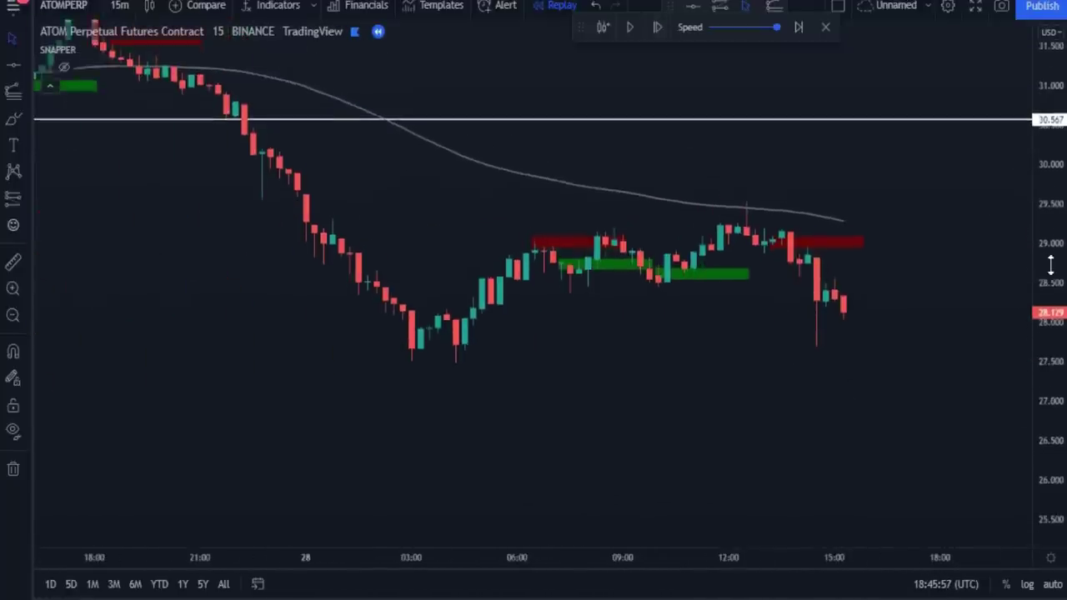
{"action": "left_click_drag", "start_coordinate": [712, 401], "coordinate": [671, 426]}
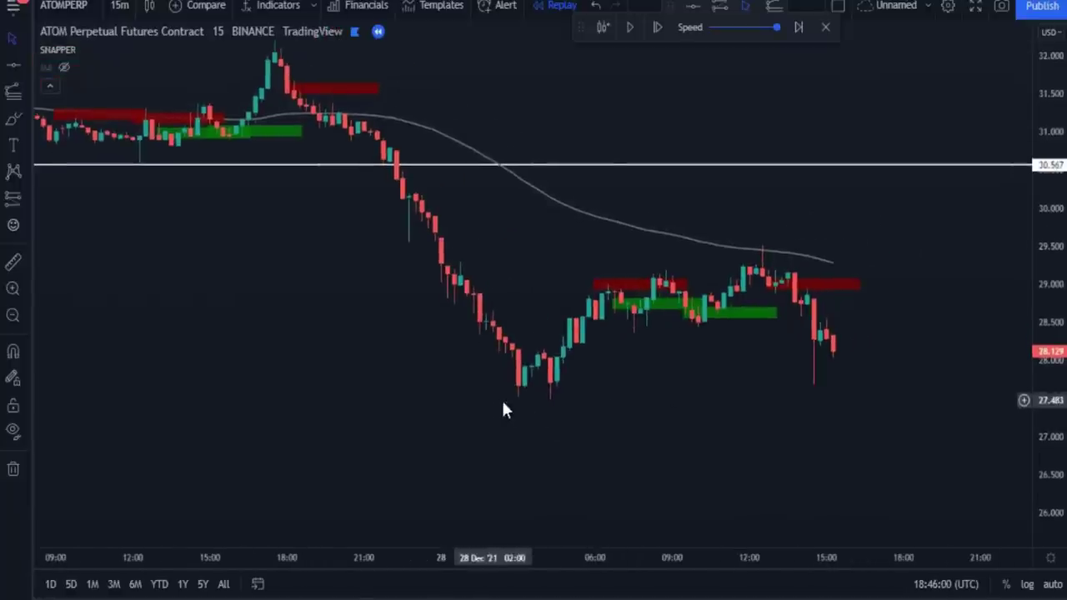
Mark the swing low with a horizontal line at 27.717 and draw a Fib extension from the 32.061 high to the 27.697 low and back
{"action": "left_click", "coordinate": [530, 399]}
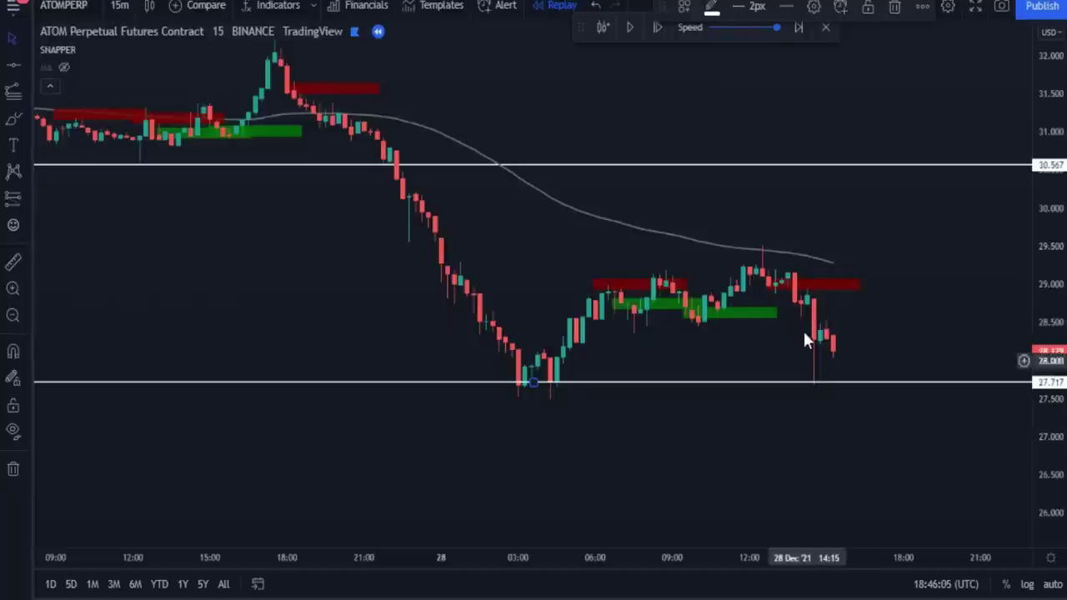
{"action": "left_click", "coordinate": [15, 100]}
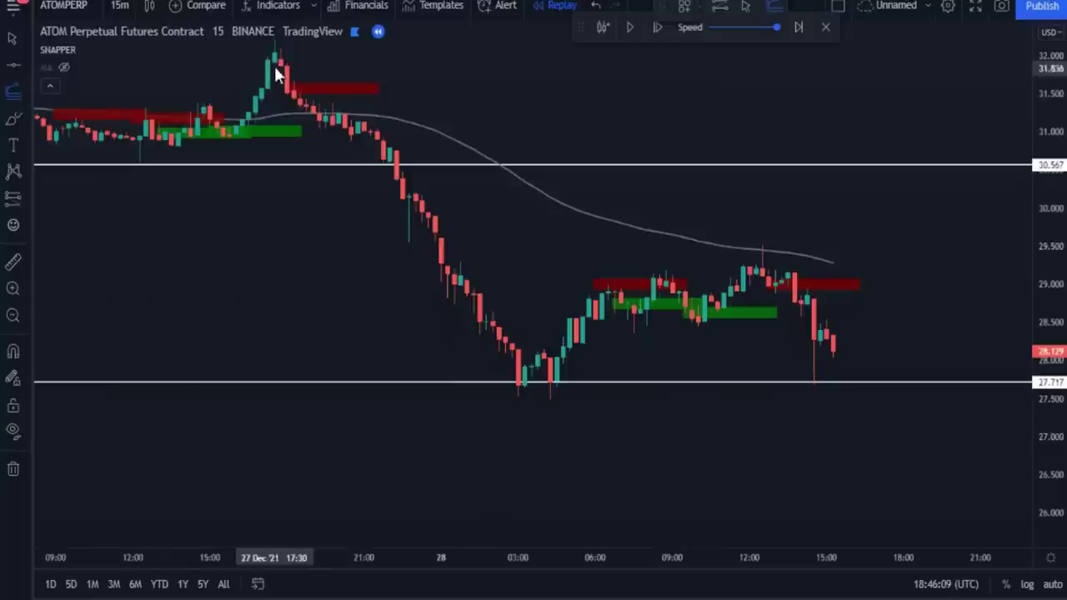
{"action": "left_click", "coordinate": [274, 52]}
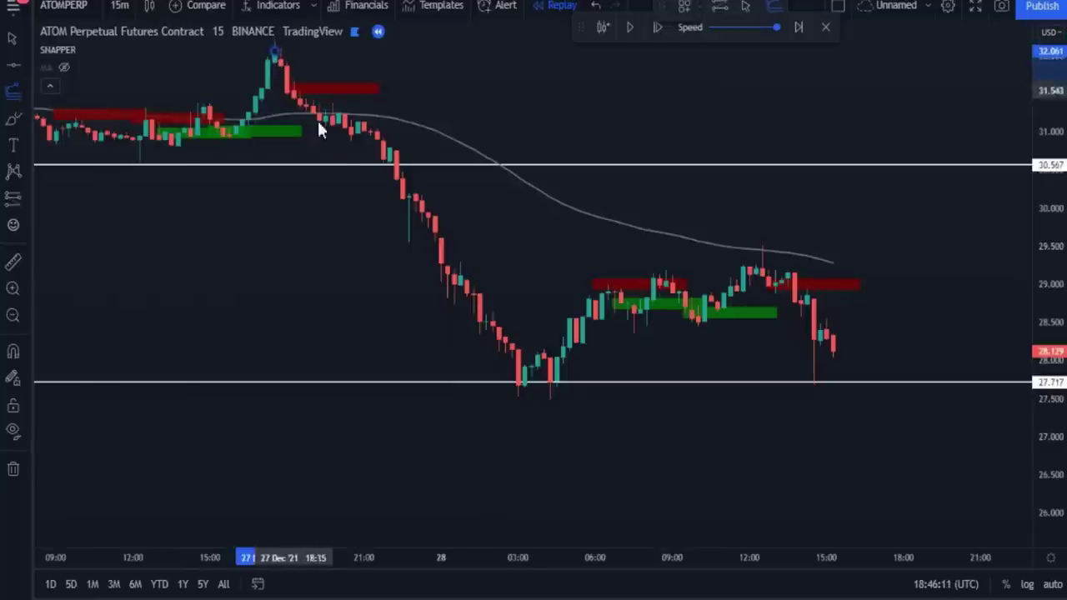
{"action": "left_click", "coordinate": [519, 383]}
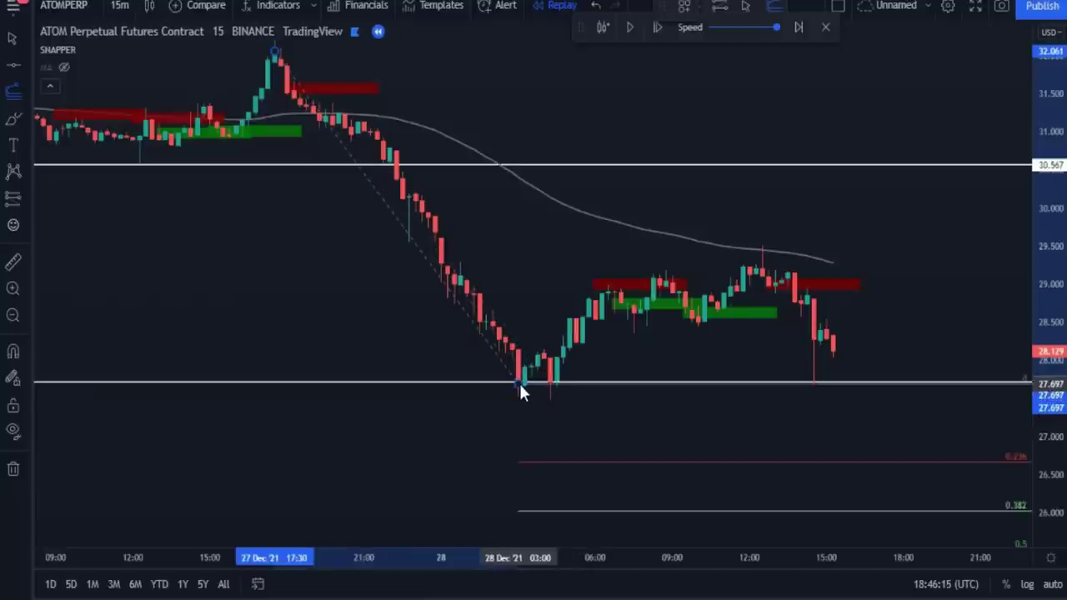
{"action": "left_click", "coordinate": [275, 55]}
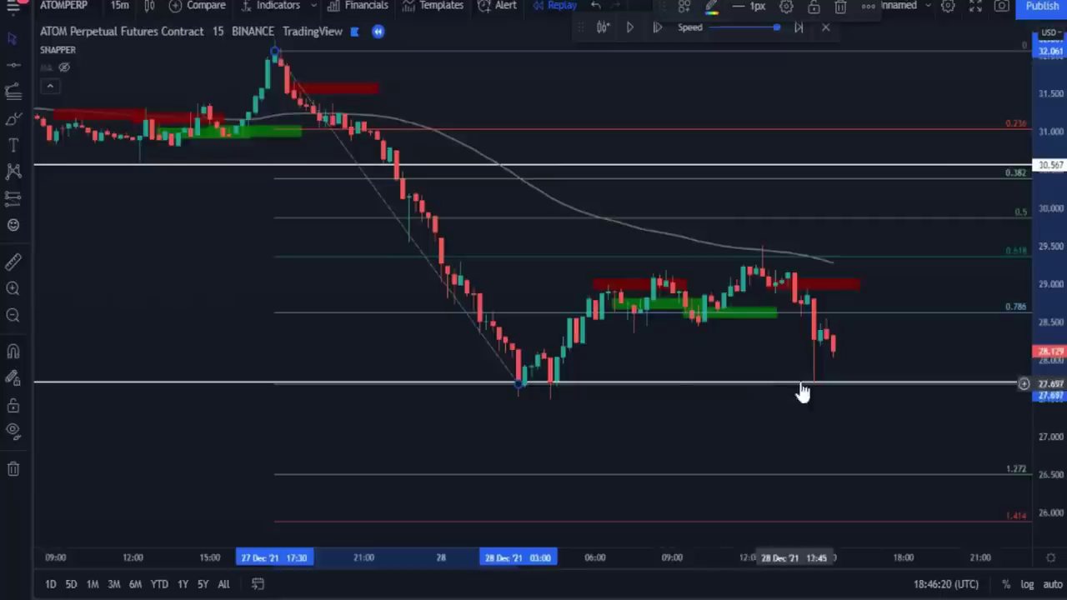
Delete the 27.717 horizontal line and advance the replay beyond the 1.272 Fib level to about 28 Dec '21 19:45
{"action": "left_click", "coordinate": [158, 384]}
{"action": "left_click", "coordinate": [893, 10]}
{"action": "left_click_drag", "start_coordinate": [886, 269], "coordinate": [634, 296]}
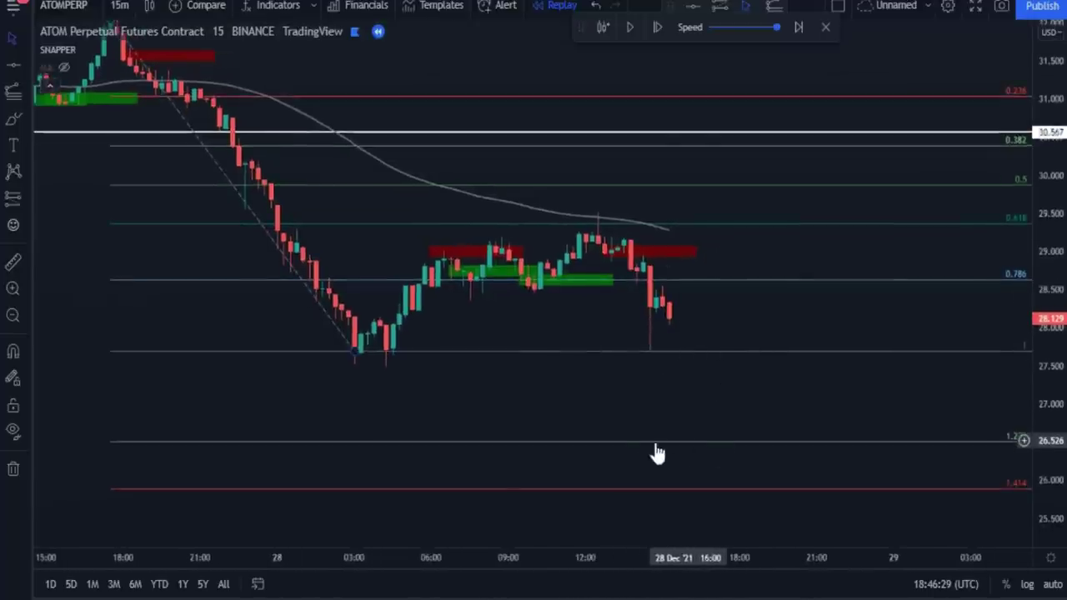
{"action": "left_click", "coordinate": [656, 28]}
{"action": "left_click", "coordinate": [656, 27]}
{"action": "left_click", "coordinate": [657, 28]}
{"action": "left_click", "coordinate": [656, 27]}
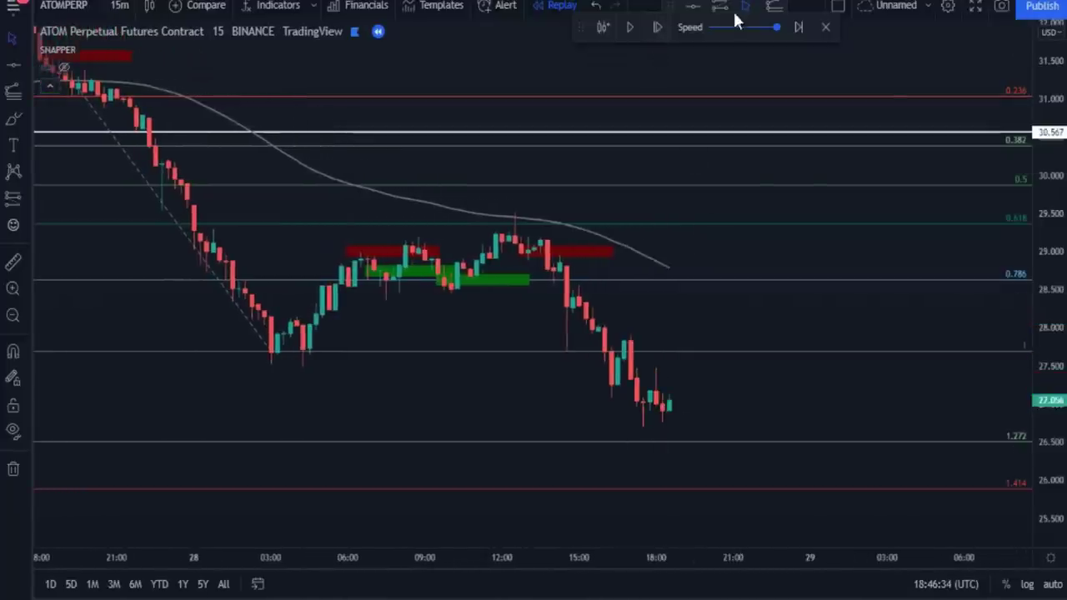
{"action": "left_click", "coordinate": [656, 28]}
{"action": "left_click", "coordinate": [657, 28]}
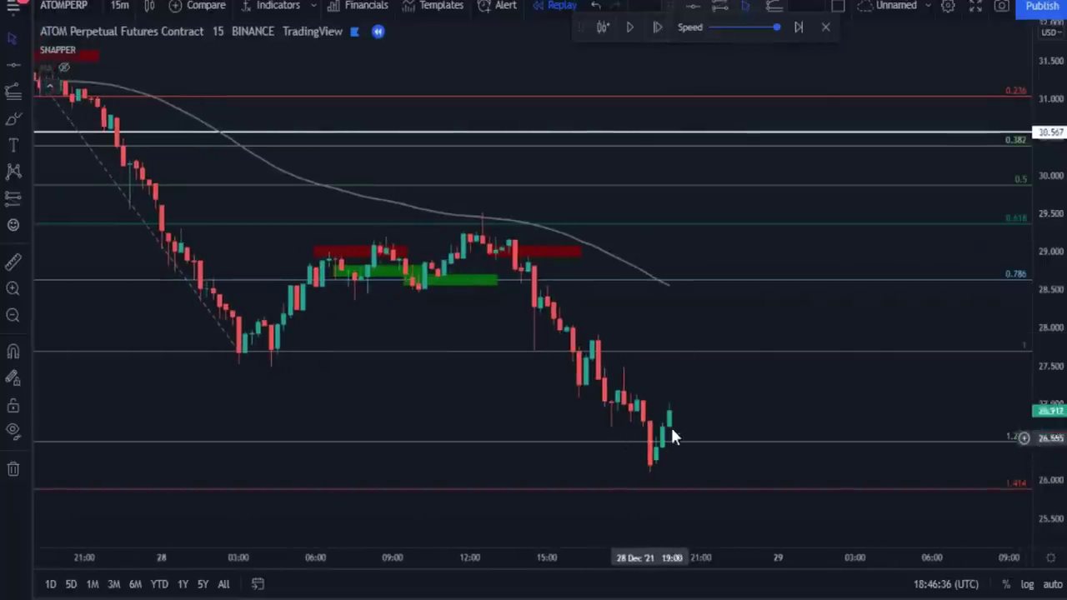
Advance the replay past the new red Snapper signal to about 29 Dec '21 00:00 and enlarge the candles around the signal
{"action": "left_click_drag", "start_coordinate": [768, 414], "coordinate": [543, 325]}
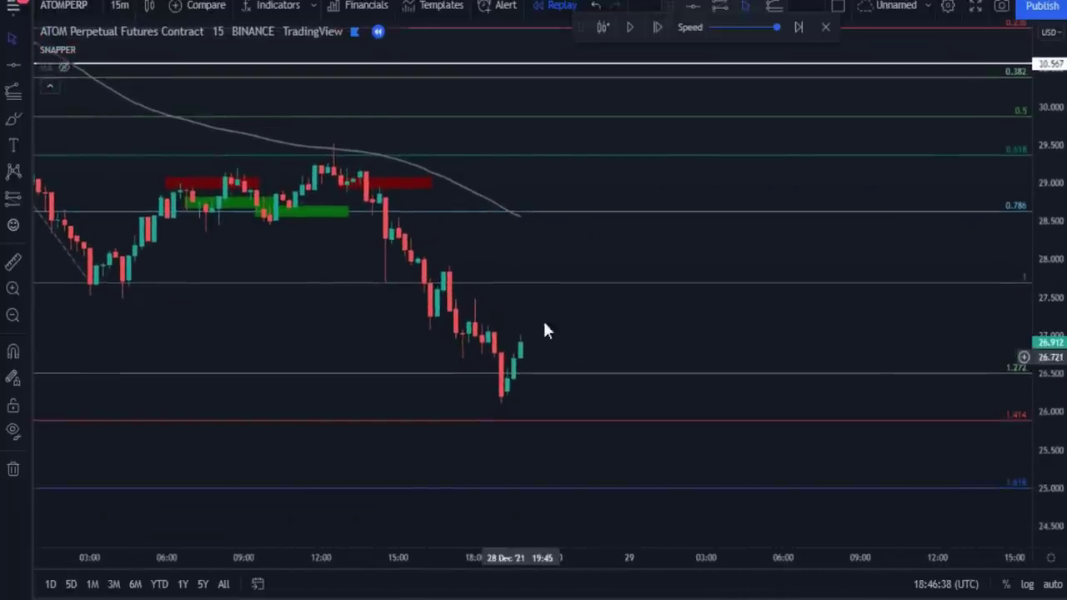
{"action": "left_click", "coordinate": [657, 27]}
{"action": "left_click", "coordinate": [656, 27]}
{"action": "left_click", "coordinate": [656, 28]}
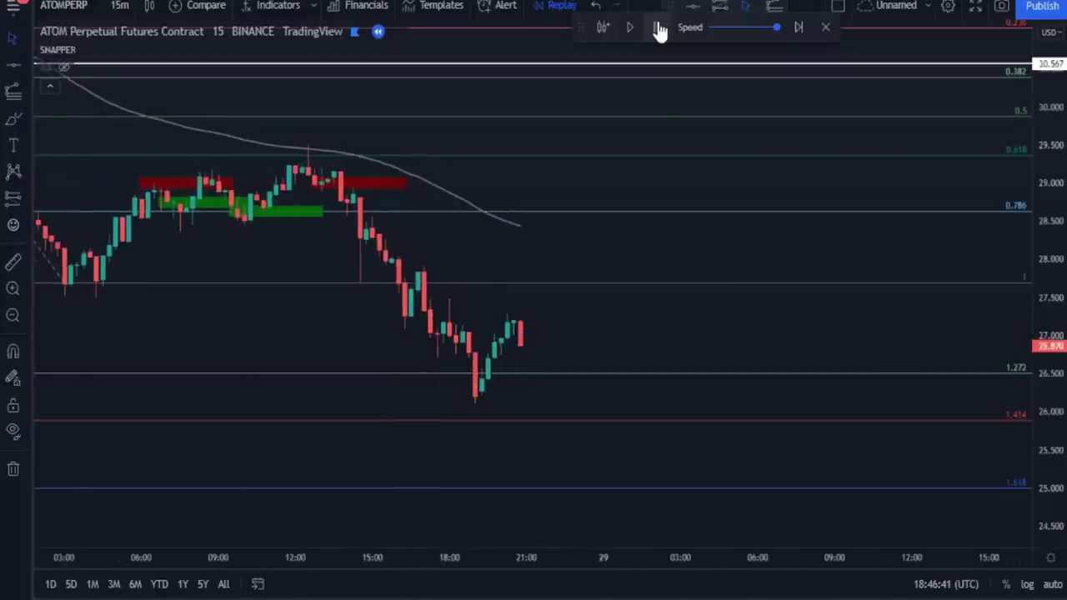
{"action": "left_click", "coordinate": [656, 28]}
{"action": "left_click", "coordinate": [657, 27]}
{"action": "left_click", "coordinate": [656, 28]}
{"action": "left_click", "coordinate": [656, 27]}
{"action": "left_click", "coordinate": [657, 28]}
{"action": "left_click", "coordinate": [657, 27]}
{"action": "left_click", "coordinate": [657, 27]}
{"action": "left_click", "coordinate": [15, 311]}
{"action": "left_click_drag", "start_coordinate": [391, 275], "coordinate": [555, 456]}
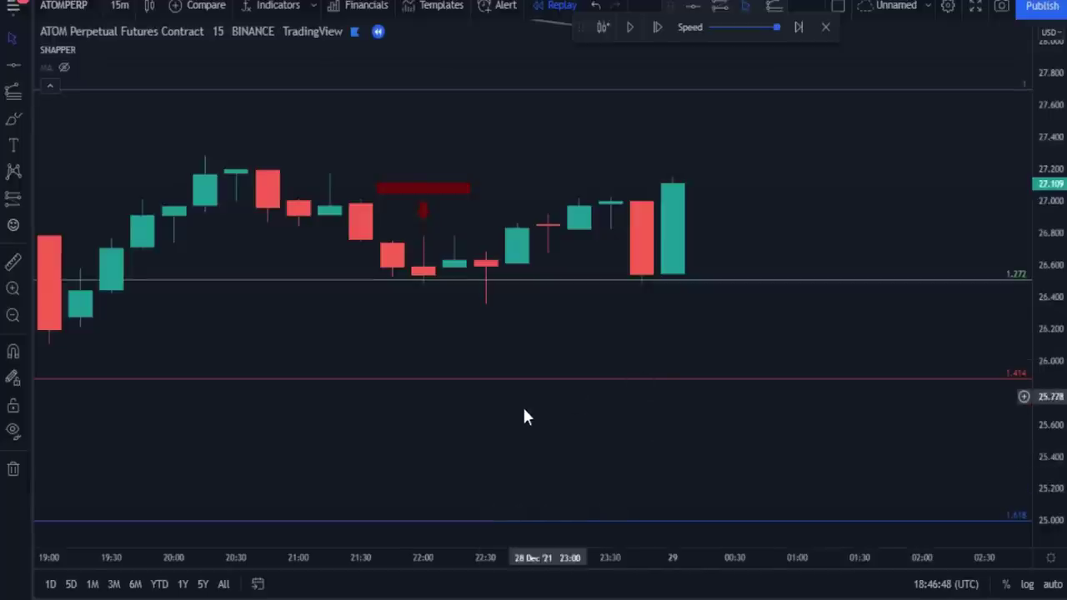
{"action": "left_click_drag", "start_coordinate": [525, 416], "coordinate": [780, 428]}
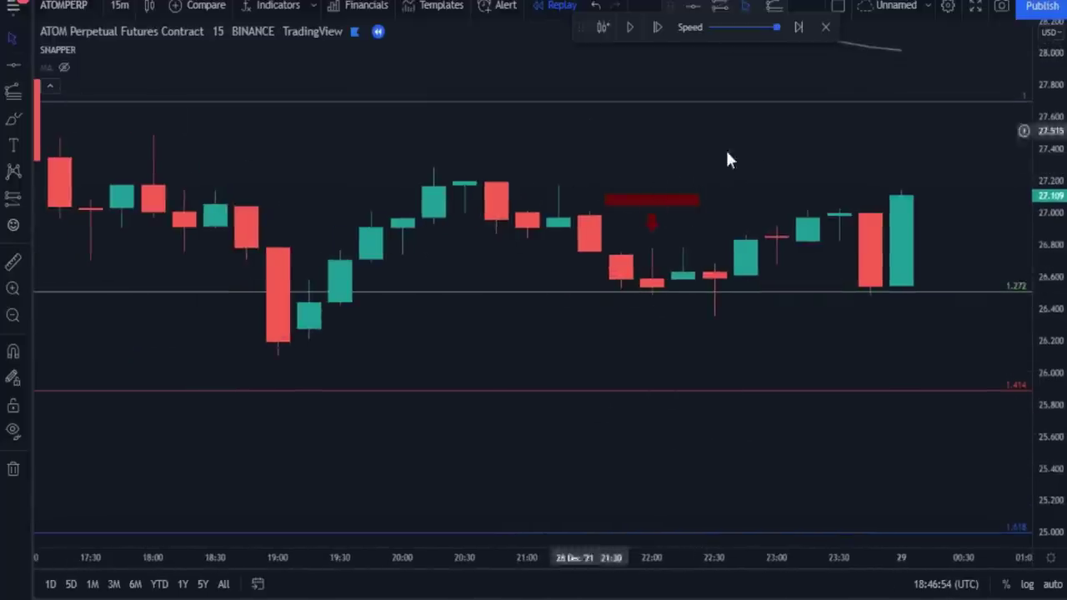
Place a short position at the 28 Dec '21 22:00 signal candle with entry 26.537, stop 27.287 and target 25.959
{"action": "left_click", "coordinate": [14, 198]}
{"action": "left_click", "coordinate": [651, 177]}
{"action": "left_click_drag", "start_coordinate": [653, 280], "coordinate": [664, 379]}
{"action": "left_click_drag", "start_coordinate": [651, 177], "coordinate": [664, 287]}
{"action": "left_click_drag", "start_coordinate": [921, 355], "coordinate": [654, 379]}
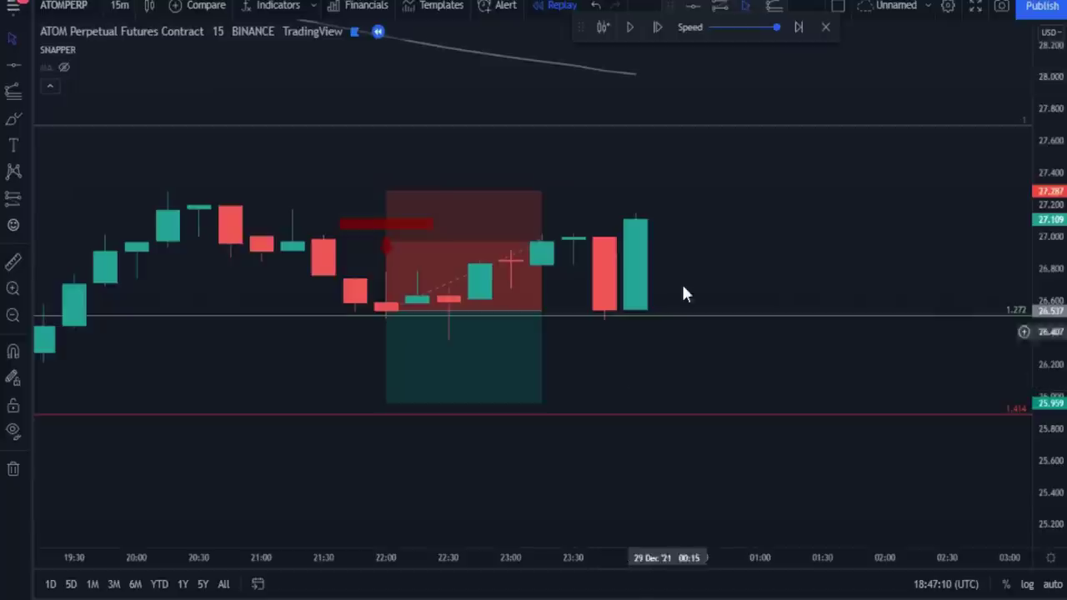
Advance the replay to about 29 Dec '21 03:45 and extend the short position box to about 03:15
{"action": "left_click", "coordinate": [657, 28]}
{"action": "left_click", "coordinate": [657, 28]}
{"action": "left_click", "coordinate": [657, 28]}
{"action": "scroll", "coordinate": [434, 279], "scroll_direction": "down", "scroll_amount": 2}
{"action": "left_click_drag", "start_coordinate": [464, 310], "coordinate": [784, 305]}
{"action": "left_click", "coordinate": [657, 30]}
{"action": "left_click", "coordinate": [657, 30]}
{"action": "left_click", "coordinate": [656, 30]}
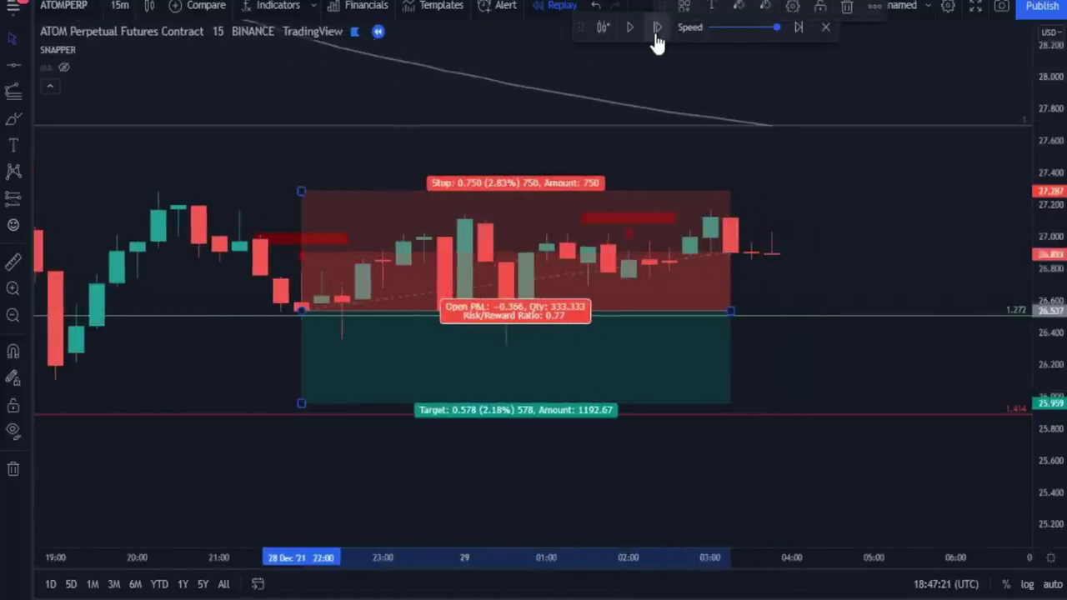
Advance the replay through the short trade's 25.959 target to about 29 Dec '21 13:00
{"action": "left_click", "coordinate": [656, 30]}
{"action": "left_click", "coordinate": [656, 30]}
{"action": "left_click", "coordinate": [657, 30]}
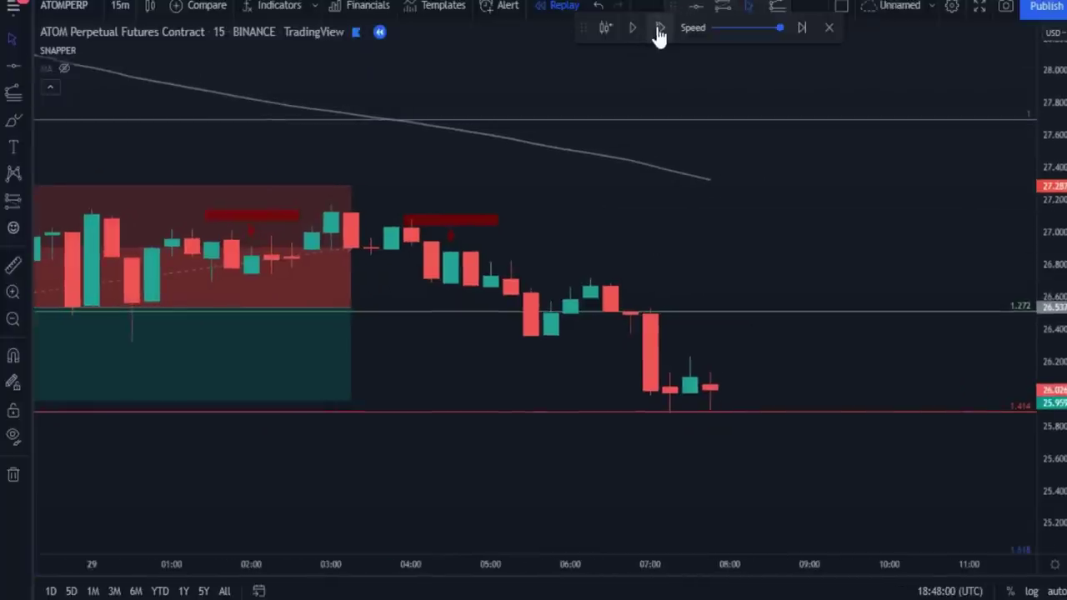
{"action": "left_click", "coordinate": [658, 31]}
{"action": "left_click", "coordinate": [658, 31]}
{"action": "left_click", "coordinate": [658, 31]}
{"action": "left_click", "coordinate": [658, 30]}
{"action": "left_click", "coordinate": [658, 31]}
{"action": "left_click", "coordinate": [659, 30]}
{"action": "left_click", "coordinate": [658, 31]}
{"action": "left_click", "coordinate": [659, 31]}
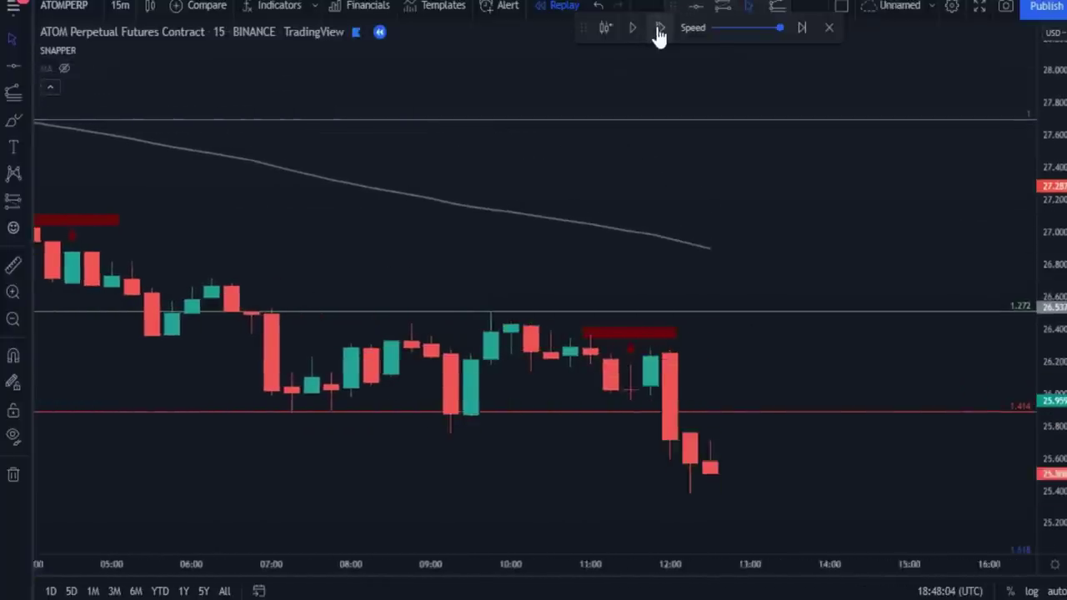
{"action": "left_click", "coordinate": [659, 30]}
{"action": "left_click", "coordinate": [659, 31]}
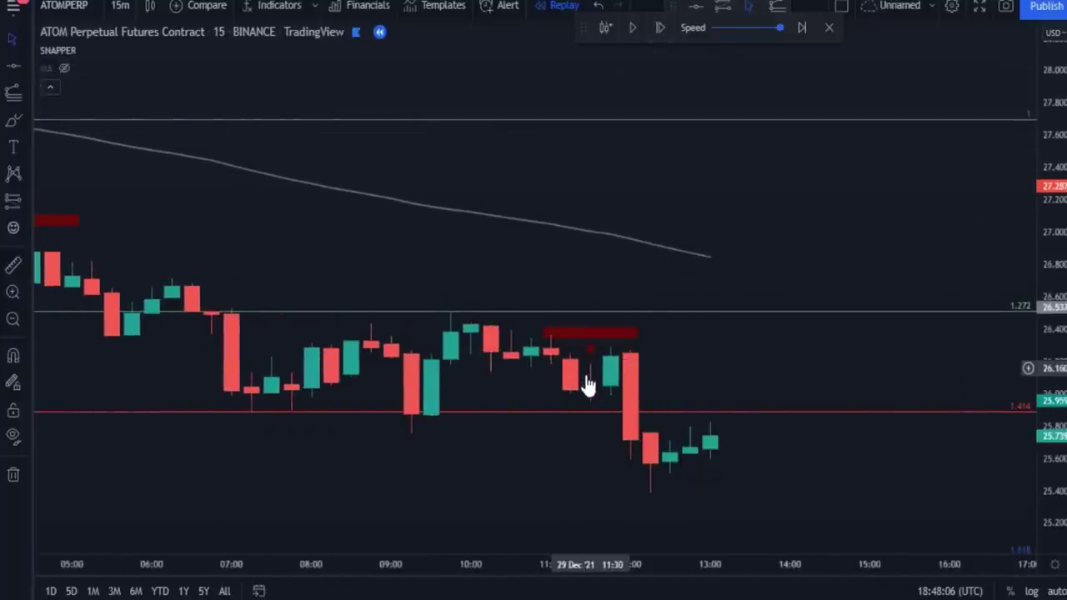
Advance the replay through the rise above the moving average and the new green Snapper signals to about 29 Dec '21 20:00
{"action": "left_click_drag", "start_coordinate": [714, 217], "coordinate": [714, 210]}
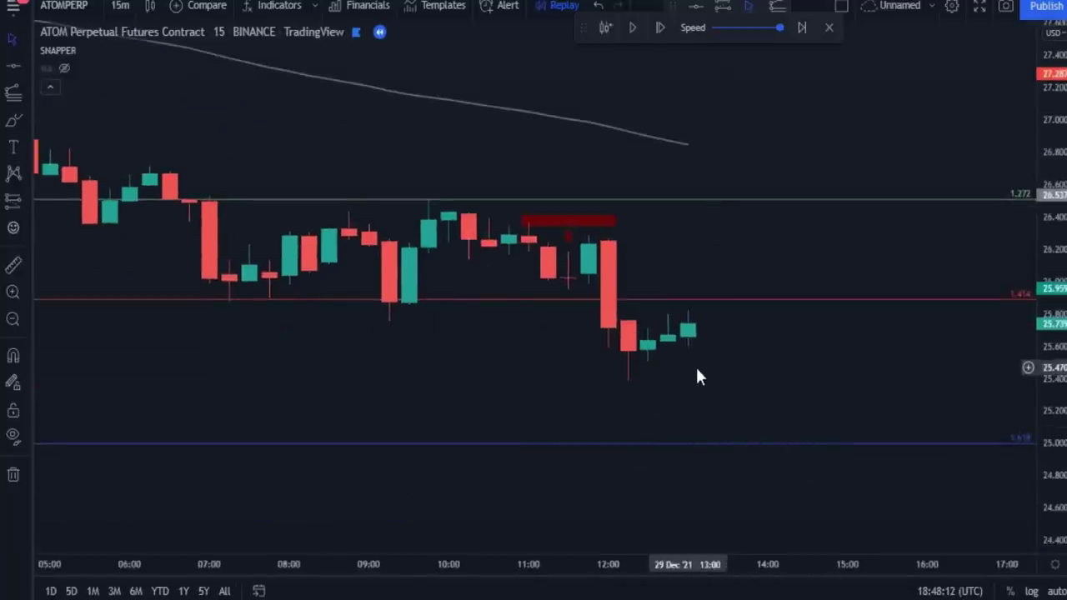
{"action": "left_click", "coordinate": [660, 32]}
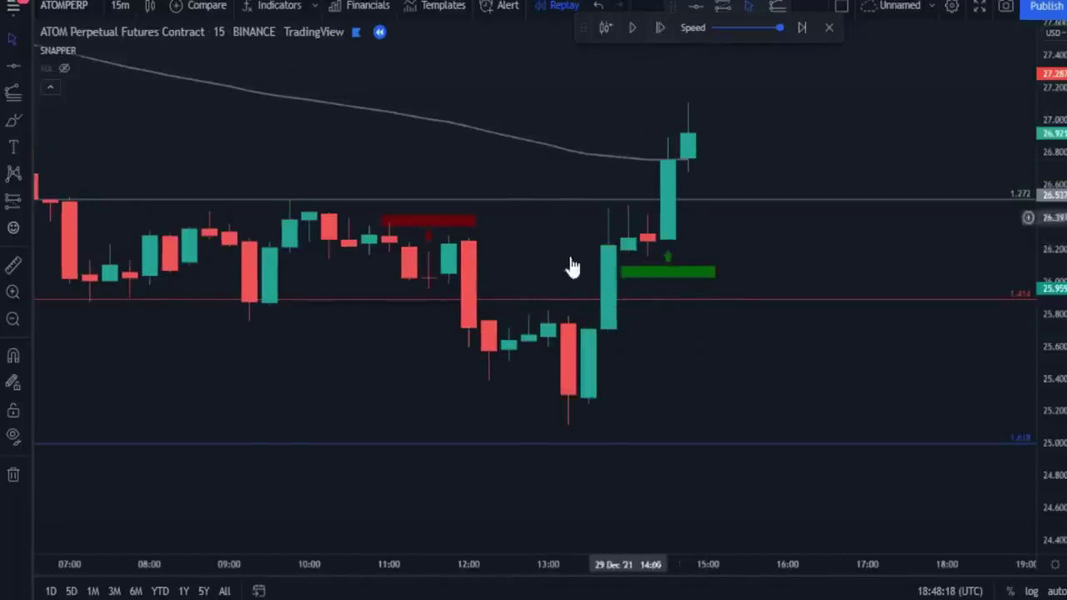
{"action": "left_click_drag", "start_coordinate": [807, 168], "coordinate": [797, 195]}
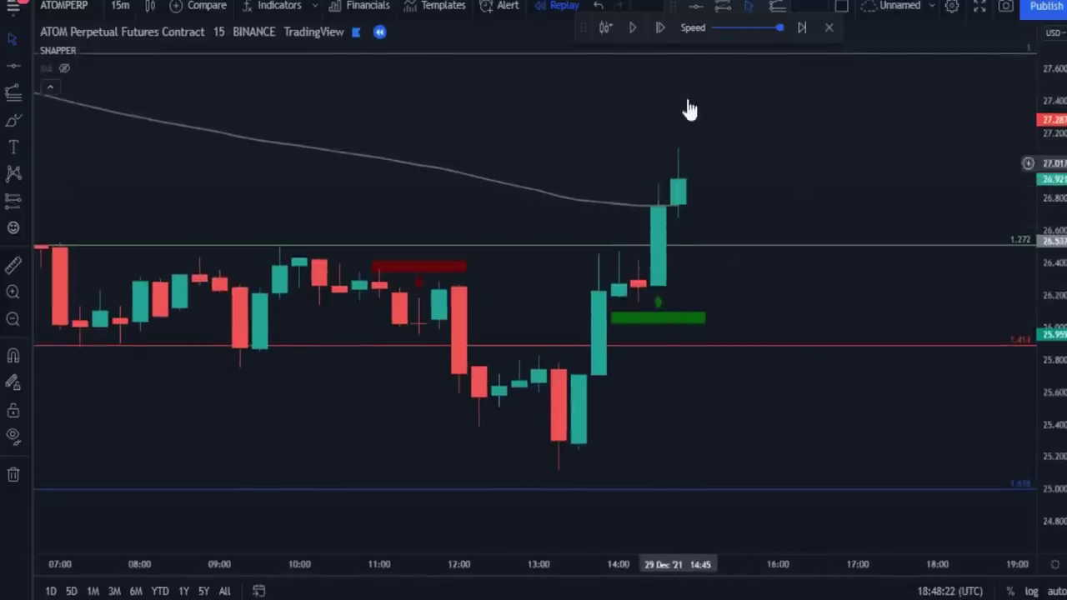
{"action": "left_click", "coordinate": [660, 35]}
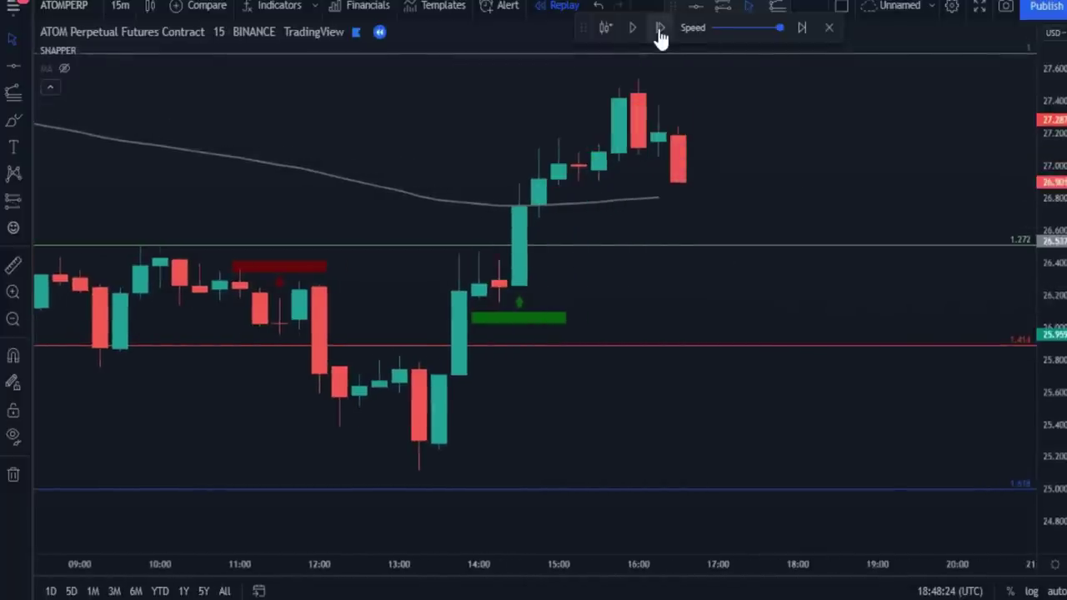
{"action": "left_click_drag", "start_coordinate": [777, 195], "coordinate": [753, 285]}
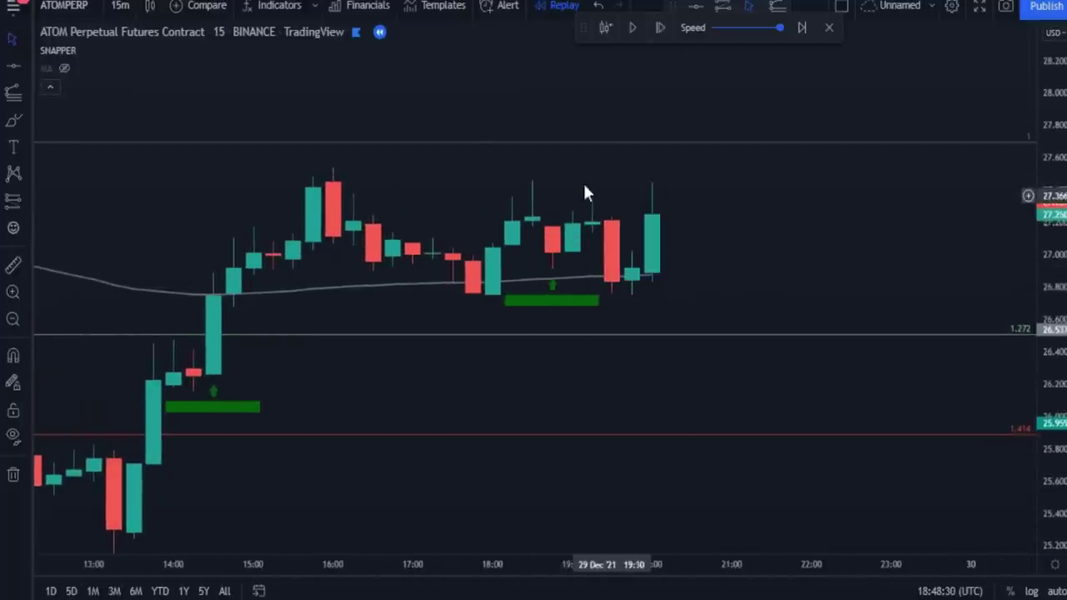
Advance the replay above the Fib 1 level and through the pullback to about 29 Dec '21 22:00
{"action": "left_click", "coordinate": [657, 41]}
{"action": "left_click", "coordinate": [657, 42]}
{"action": "left_click", "coordinate": [657, 42]}
{"action": "left_click", "coordinate": [656, 41]}
{"action": "left_click", "coordinate": [657, 41]}
{"action": "left_click", "coordinate": [657, 42]}
{"action": "left_click", "coordinate": [657, 41]}
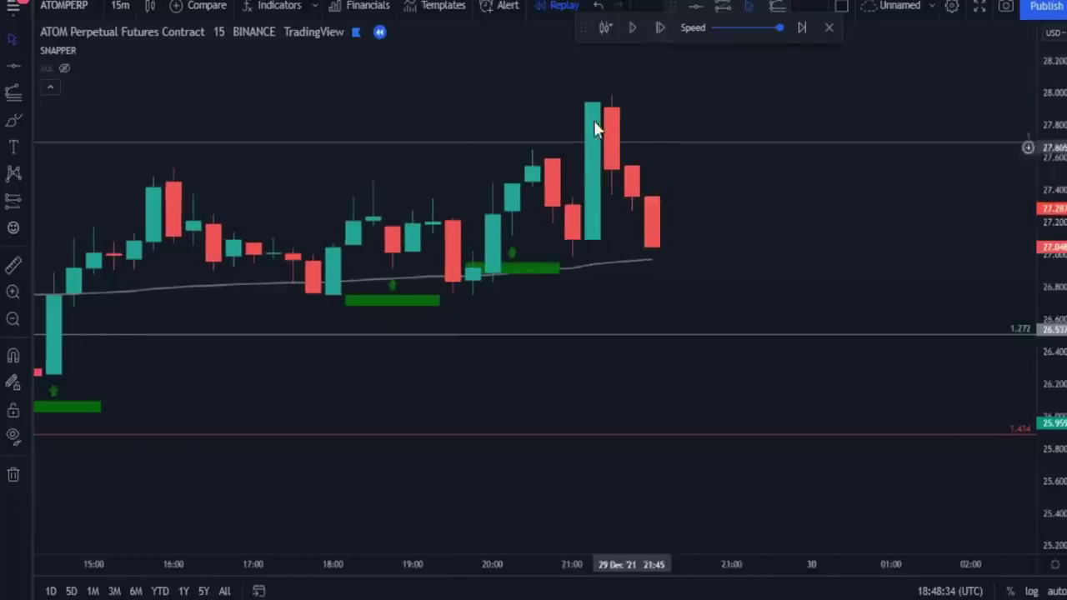
{"action": "left_click", "coordinate": [630, 29]}
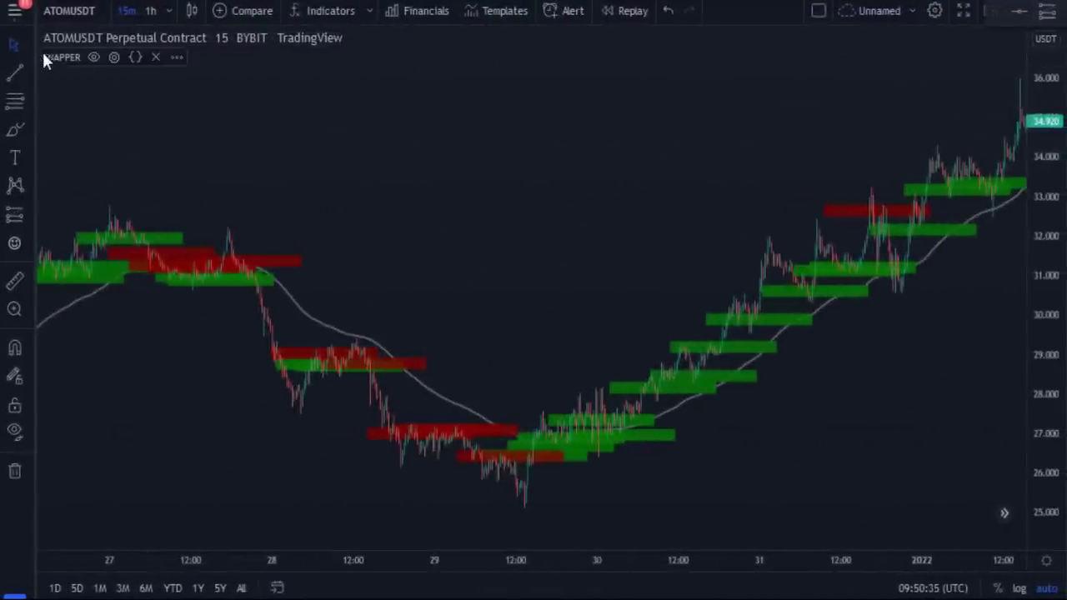
Create a Snapper alert on the ATOMUSDT 15-minute chart with the Long Alert condition, set to Only Once with a pop-up
{"action": "left_click", "coordinate": [177, 58]}
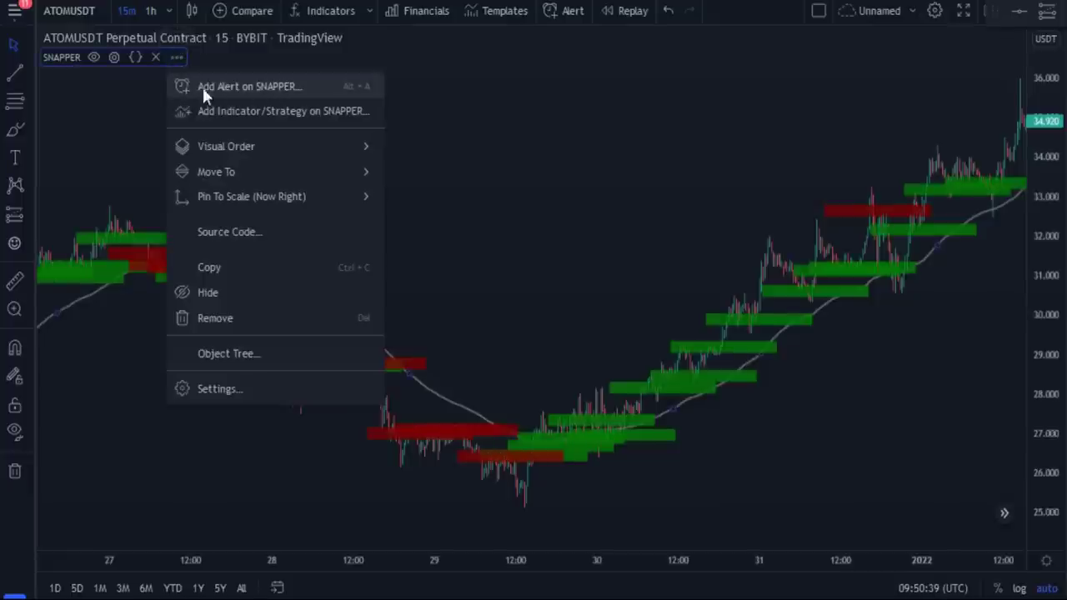
{"action": "left_click", "coordinate": [257, 85]}
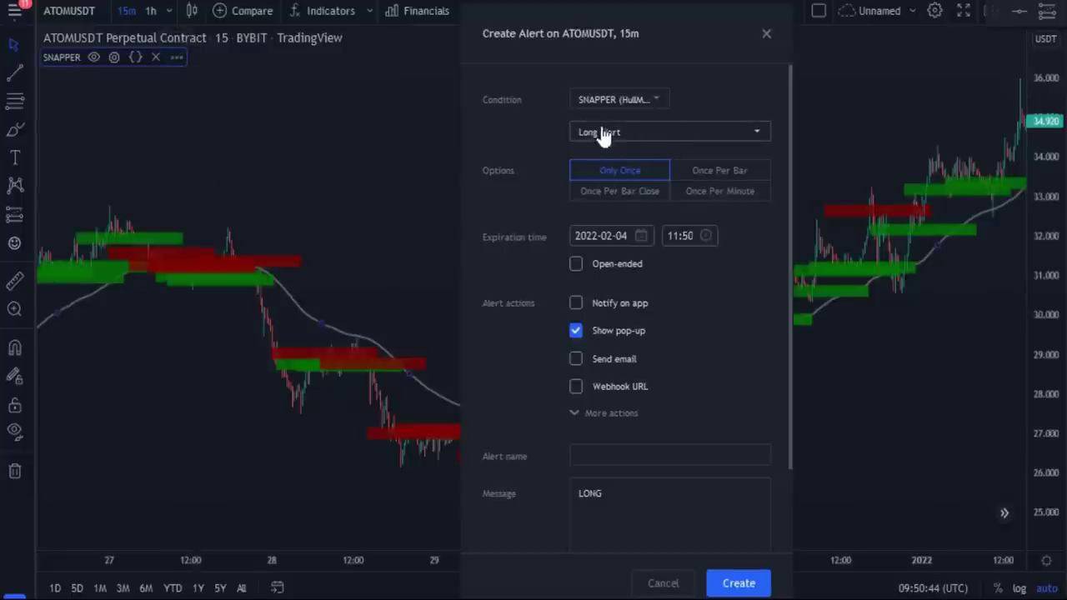
{"action": "left_click", "coordinate": [673, 134]}
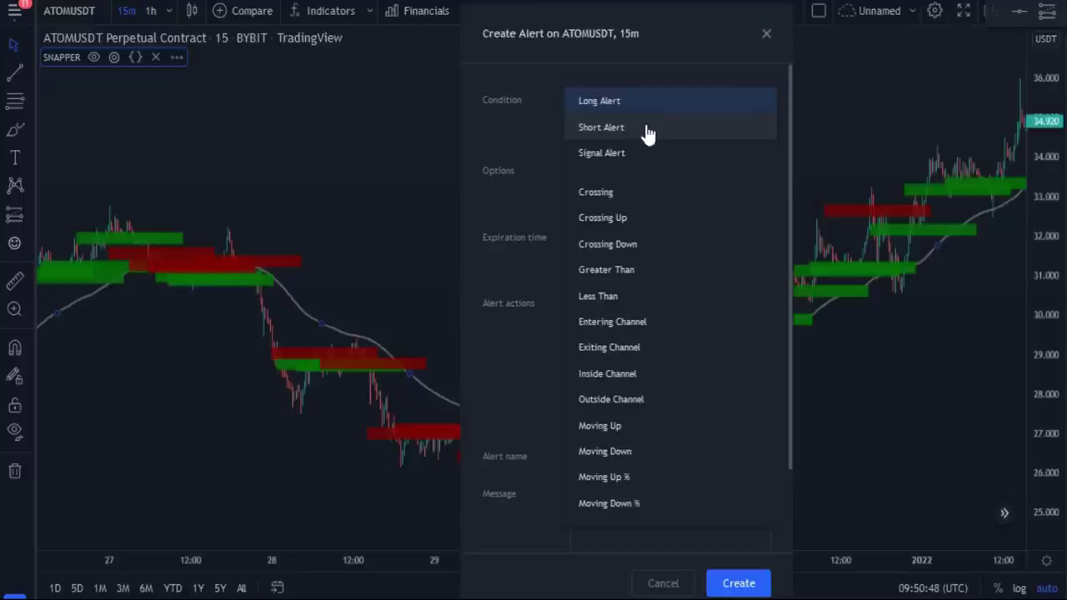
{"action": "left_click", "coordinate": [653, 114]}
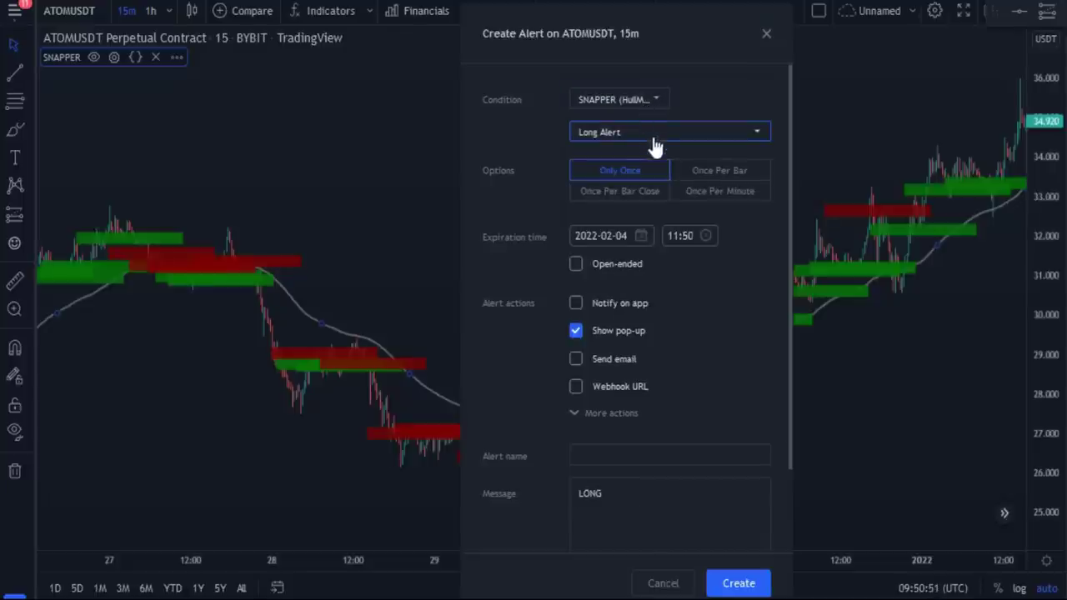
{"action": "left_click", "coordinate": [617, 173]}
{"action": "left_click_drag", "start_coordinate": [675, 30], "coordinate": [640, 26]}
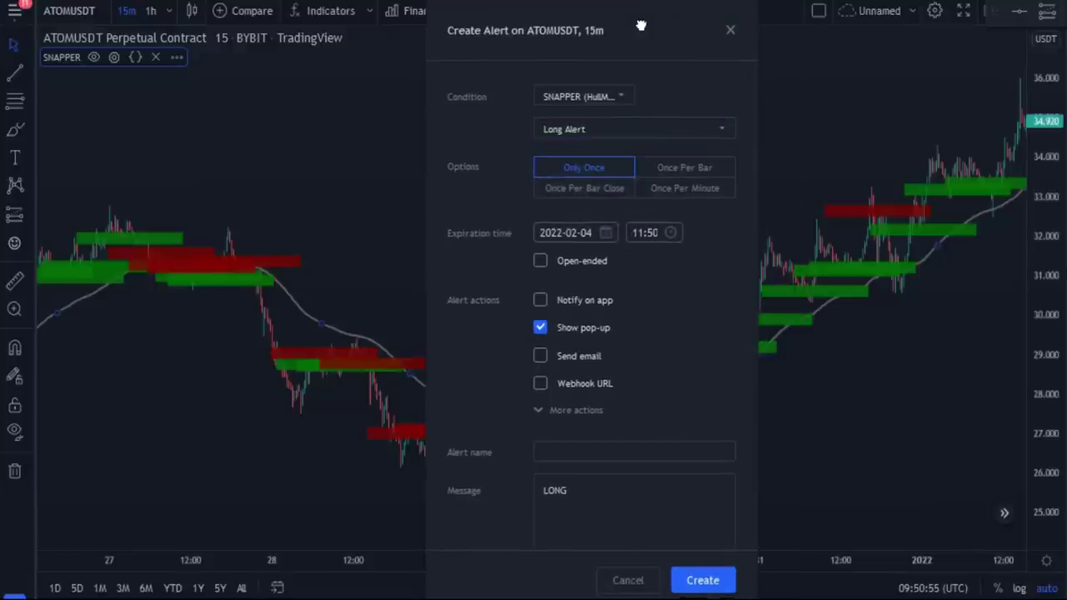
{"action": "left_click", "coordinate": [704, 580]}
{"action": "left_click_drag", "start_coordinate": [890, 297], "coordinate": [737, 328]}
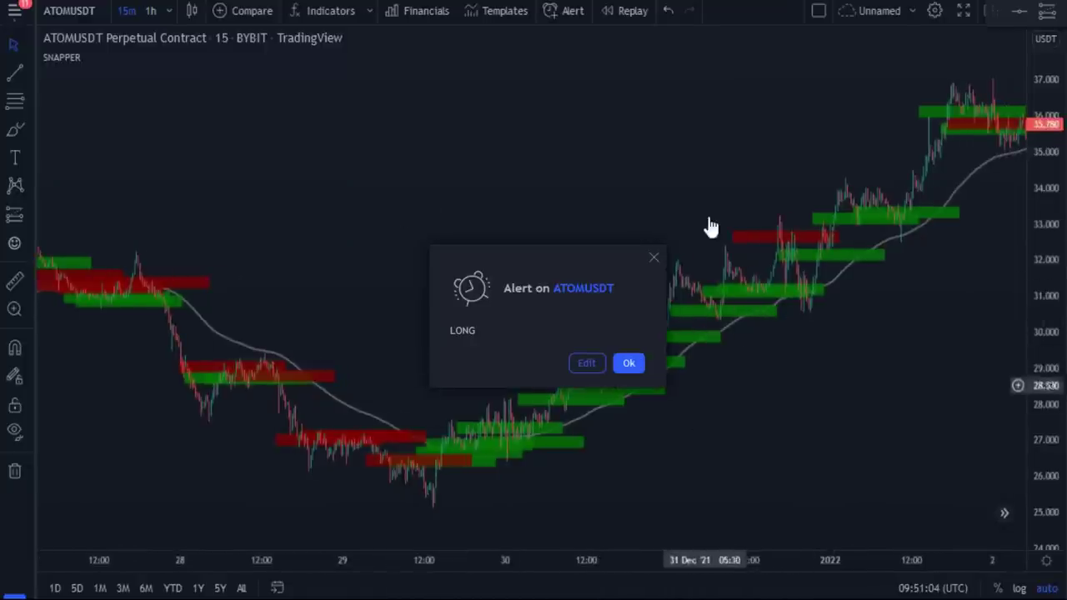
{"action": "left_click_drag", "start_coordinate": [928, 307], "coordinate": [697, 312]}
{"action": "left_click_drag", "start_coordinate": [855, 309], "coordinate": [658, 100]}
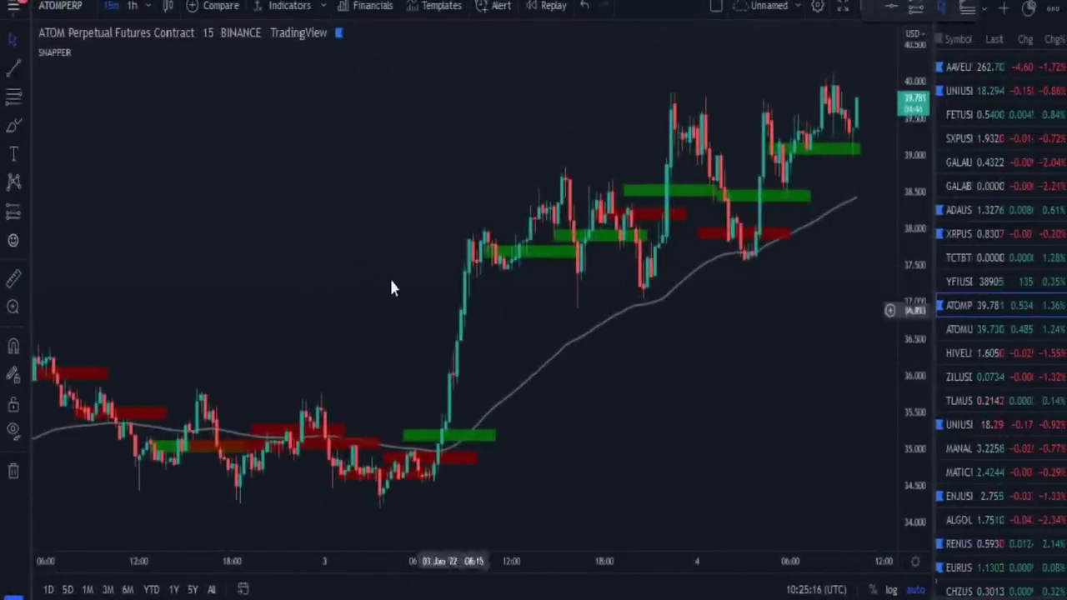
Switch the ATOMPERP chart to the 1-hour timeframe and examine the Snapper signals from about 24 Dec '21 onward
{"action": "left_click", "coordinate": [146, 7]}
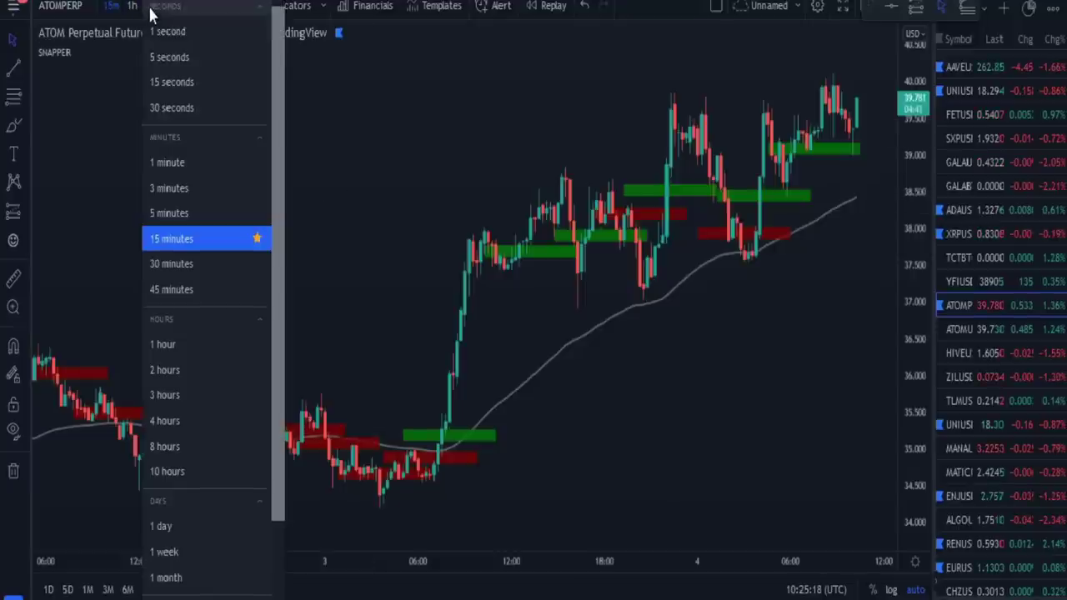
{"action": "left_click", "coordinate": [166, 344]}
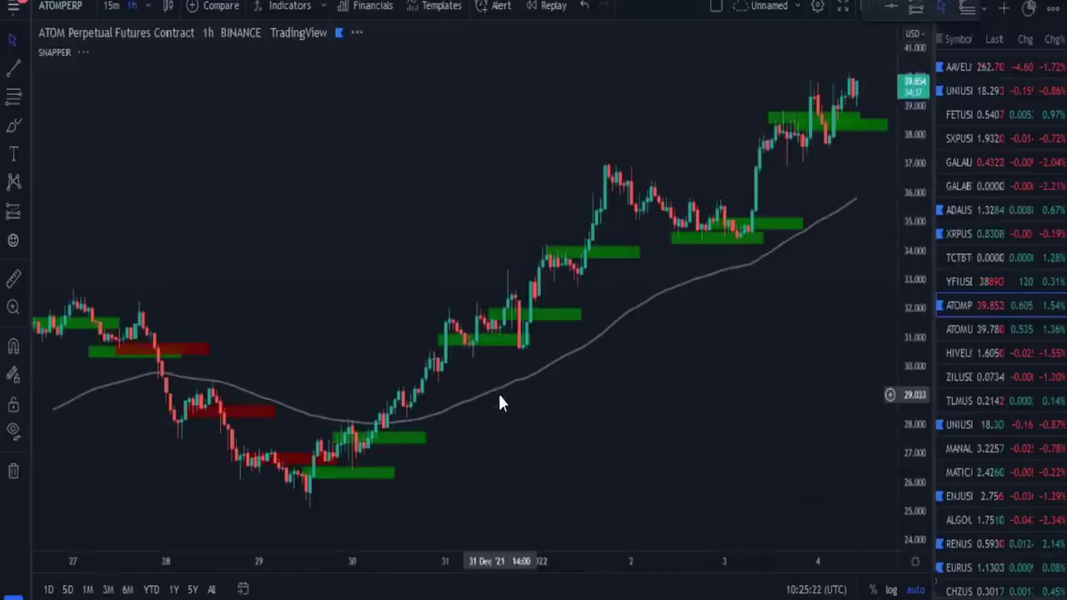
{"action": "left_click_drag", "start_coordinate": [563, 422], "coordinate": [647, 322]}
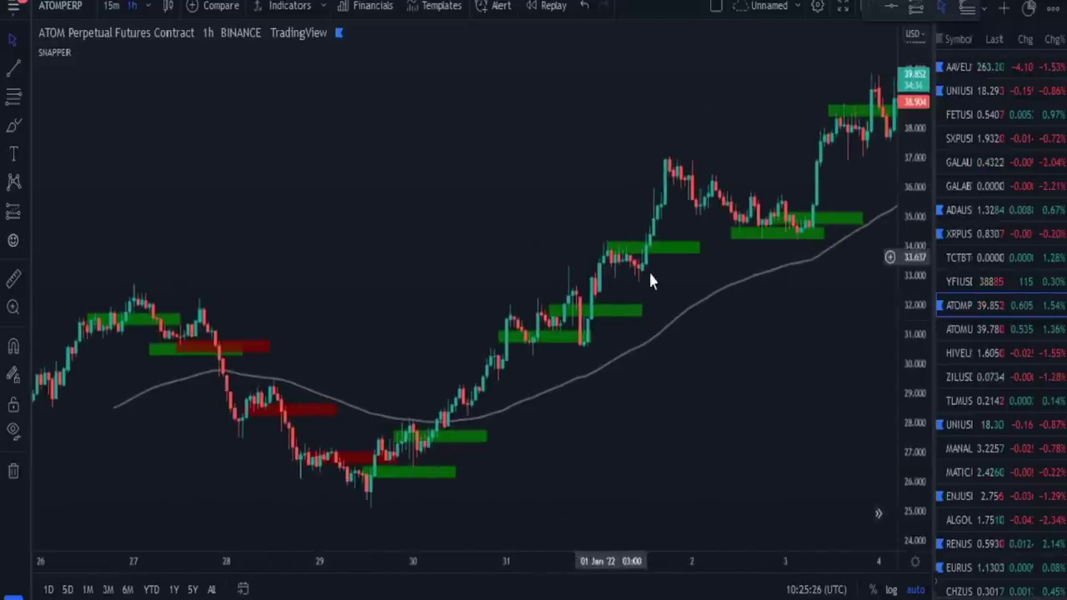
{"action": "left_click_drag", "start_coordinate": [450, 452], "coordinate": [648, 203]}
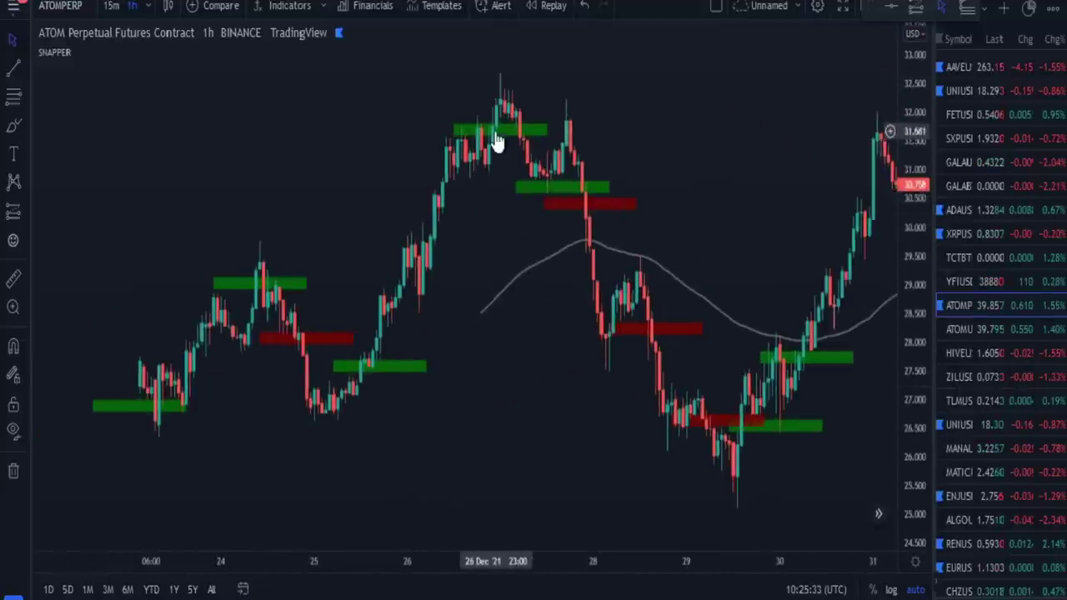
{"action": "left_click_drag", "start_coordinate": [600, 412], "coordinate": [291, 411]}
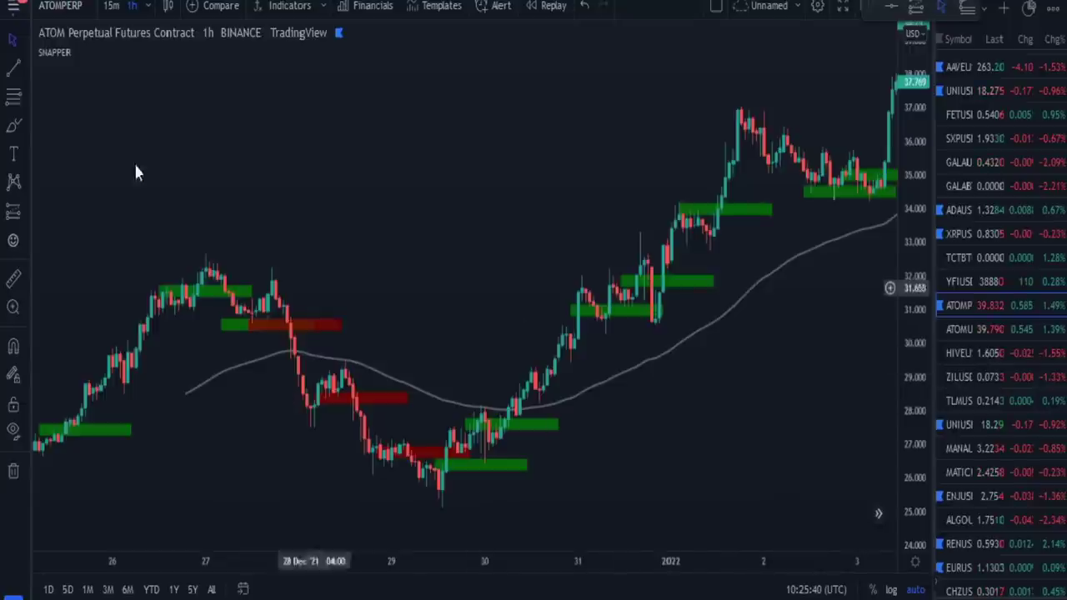
Switch the ATOMPERP chart to the 4-hour timeframe and examine its Snapper signals up to 4 Jan '22
{"action": "left_click", "coordinate": [133, 6]}
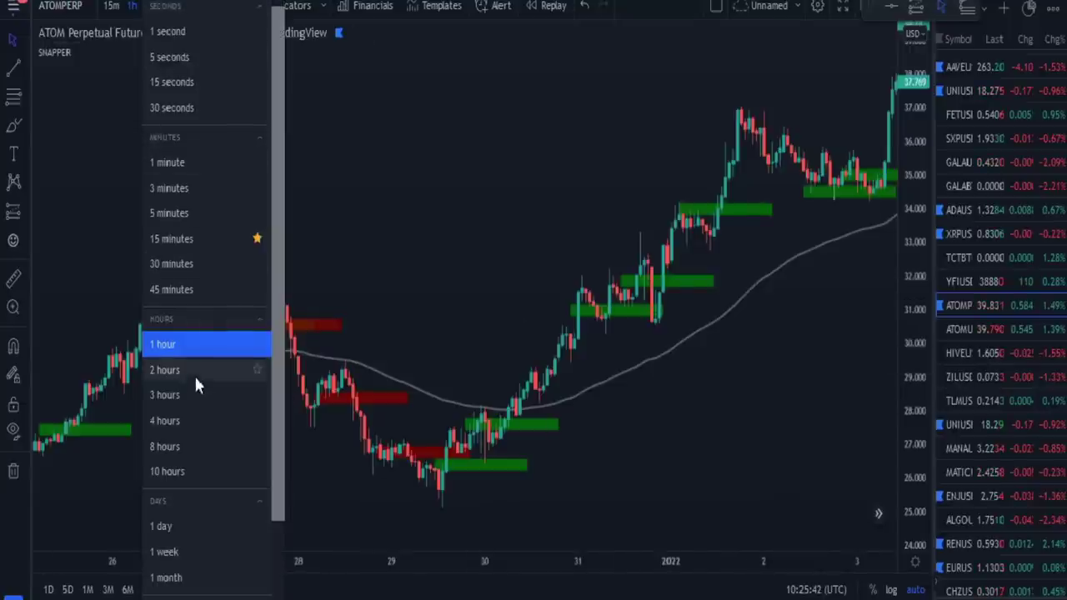
{"action": "left_click", "coordinate": [193, 420]}
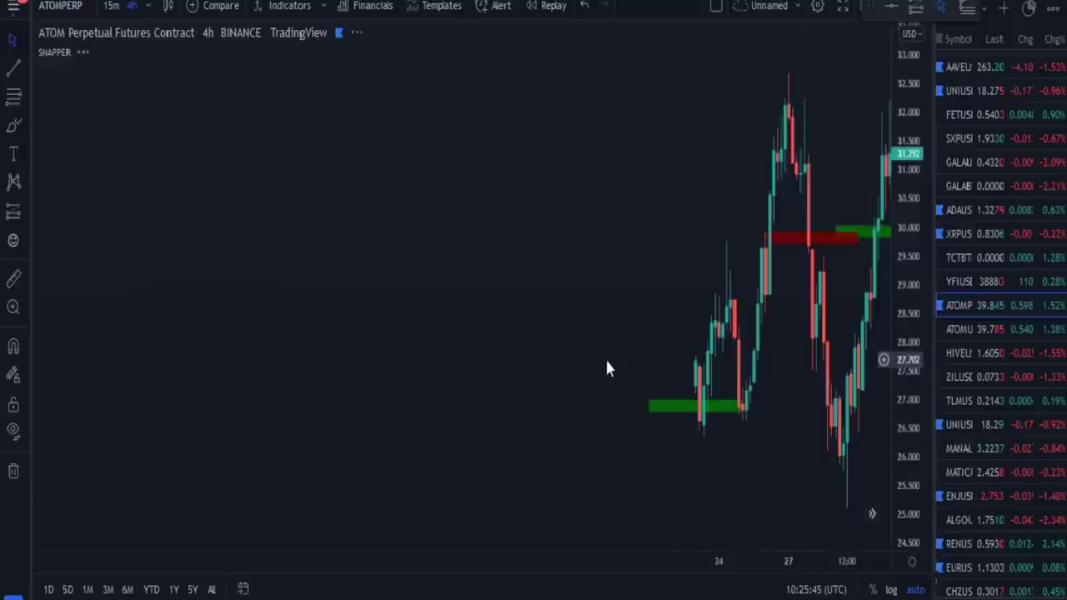
{"action": "scroll", "coordinate": [604, 357], "scroll_direction": "up", "scroll_amount": 5}
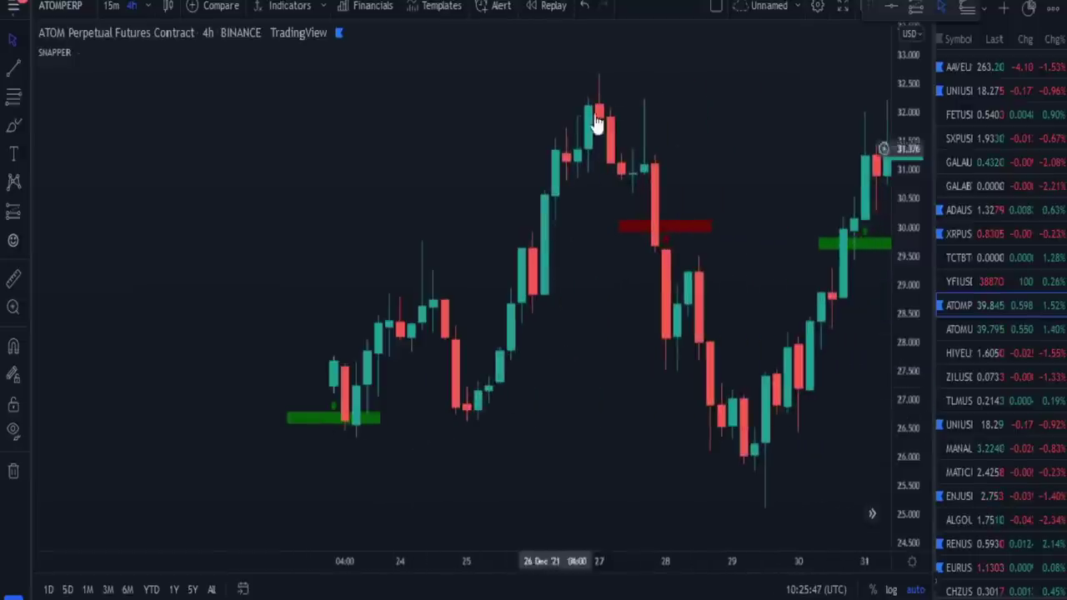
{"action": "left_click_drag", "start_coordinate": [755, 185], "coordinate": [462, 340]}
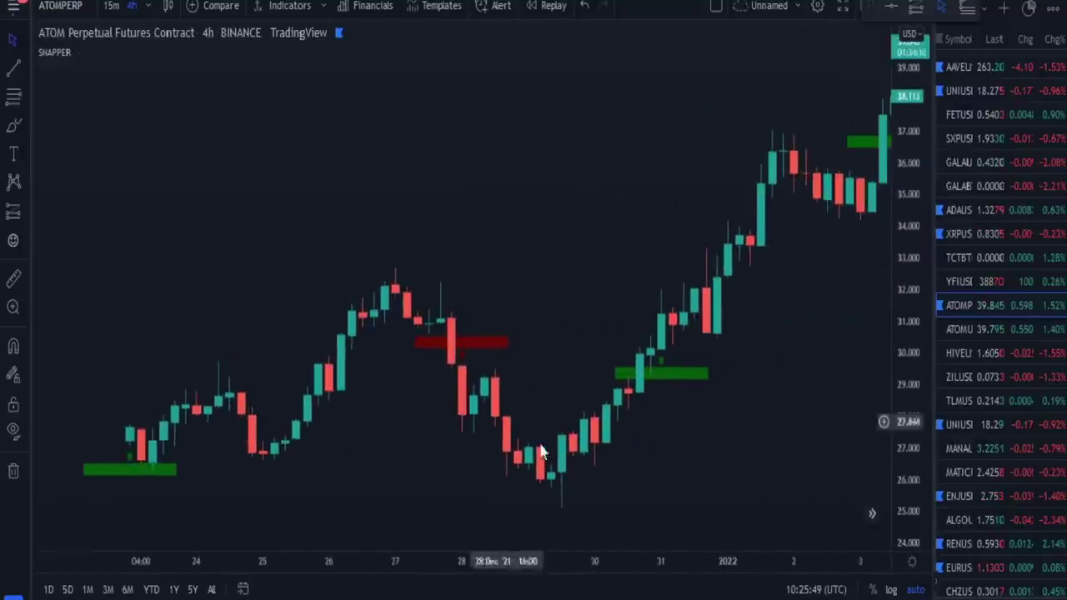
{"action": "left_click_drag", "start_coordinate": [736, 315], "coordinate": [433, 302]}
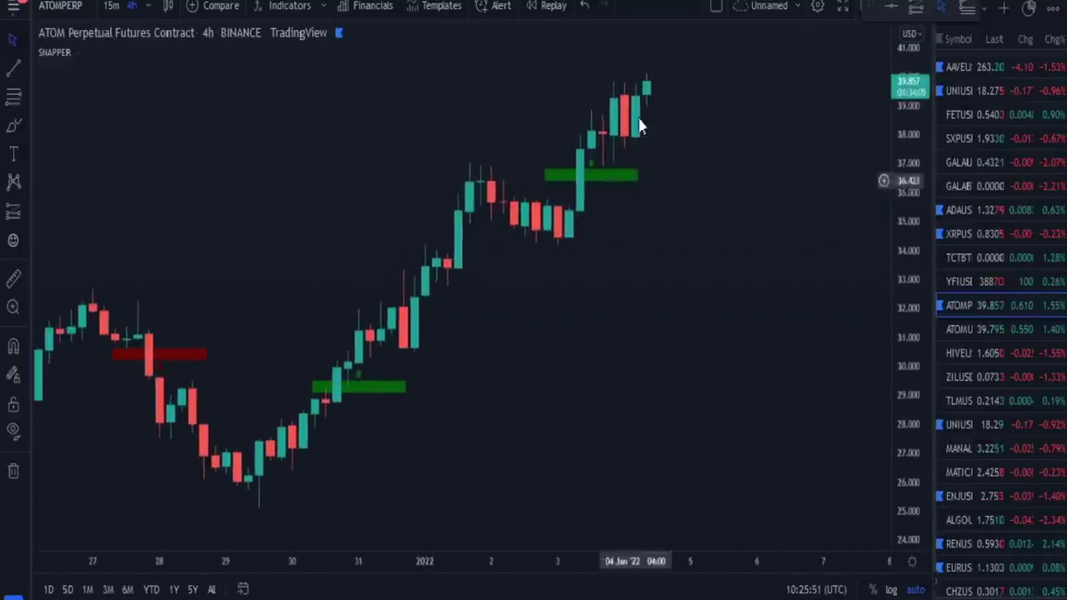
Return to the 15-minute timeframe and compare the Snapper signals on the HIVEUSDT, XRPUSDT and ADAUSDT charts
{"action": "left_click", "coordinate": [113, 6]}
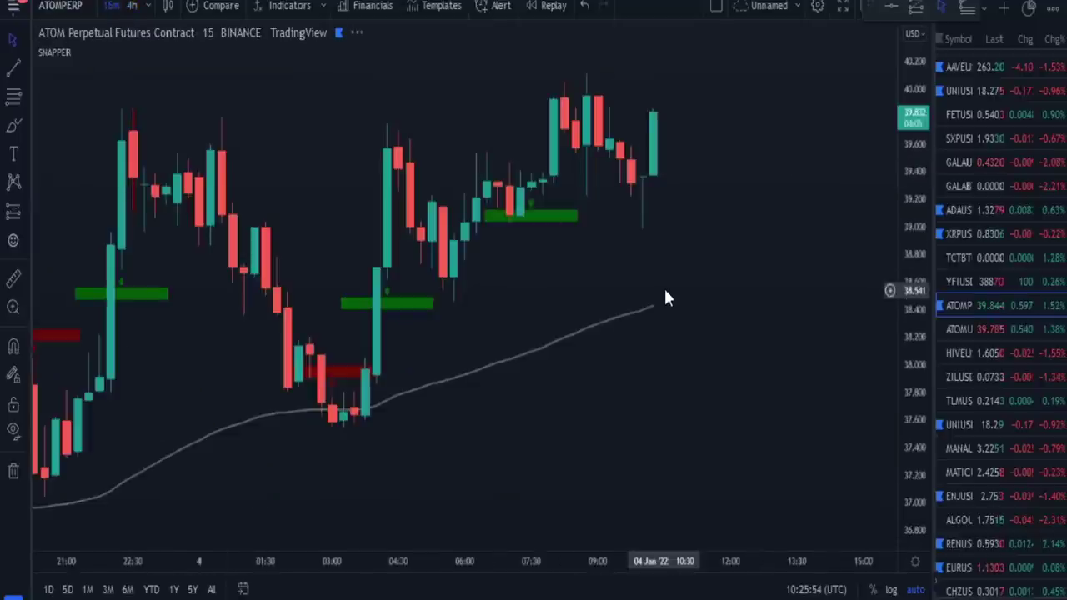
{"action": "left_click", "coordinate": [969, 356]}
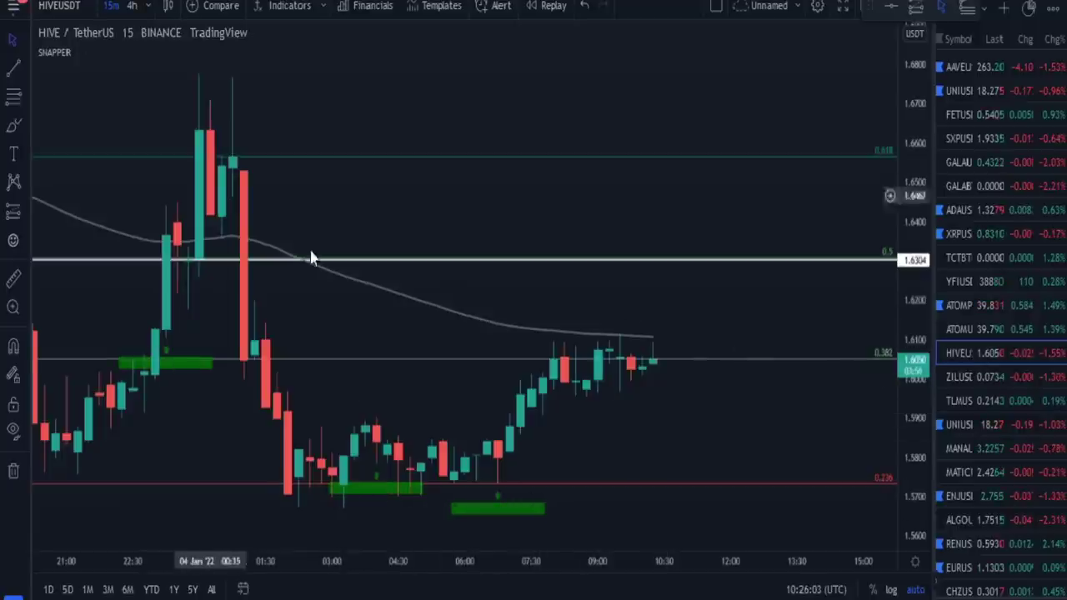
{"action": "left_click", "coordinate": [968, 235]}
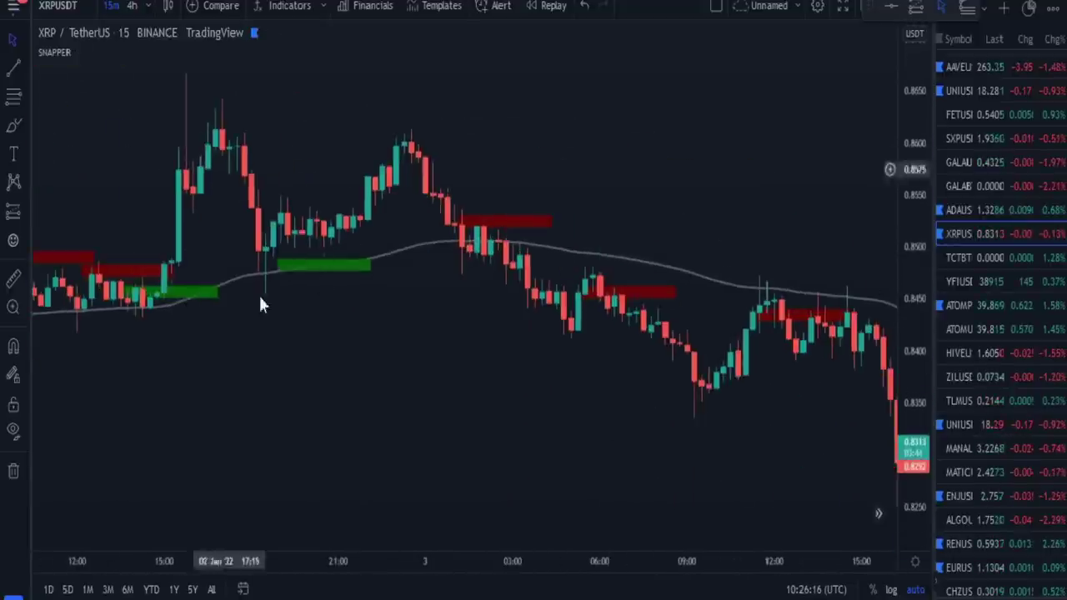
{"action": "left_click", "coordinate": [950, 210]}
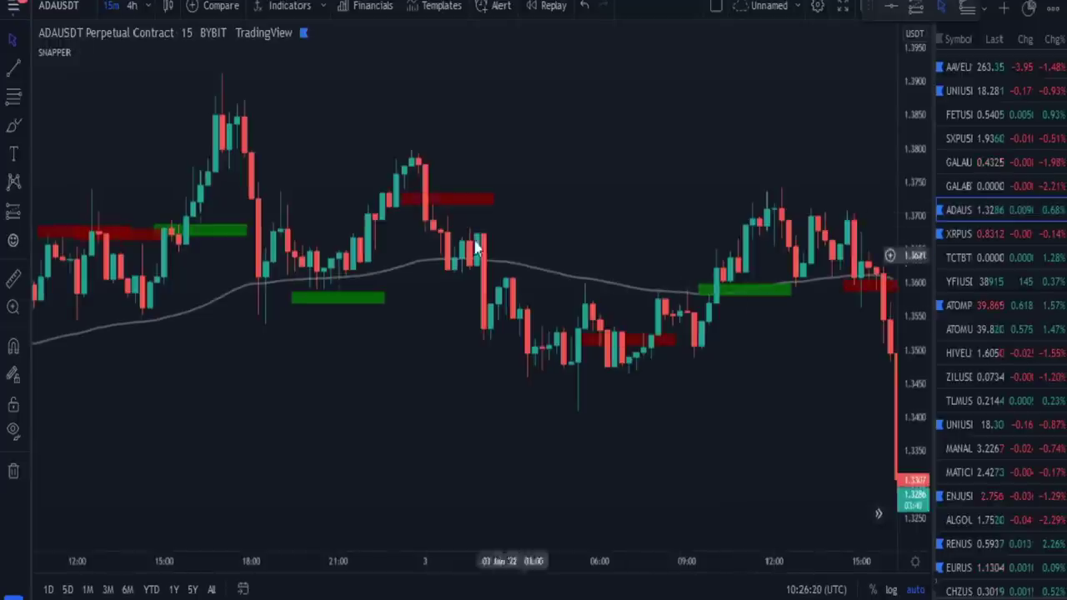
{"action": "left_click_drag", "start_coordinate": [286, 317], "coordinate": [452, 346]}
{"action": "scroll", "coordinate": [441, 317], "scroll_direction": "left", "scroll_amount": 3}
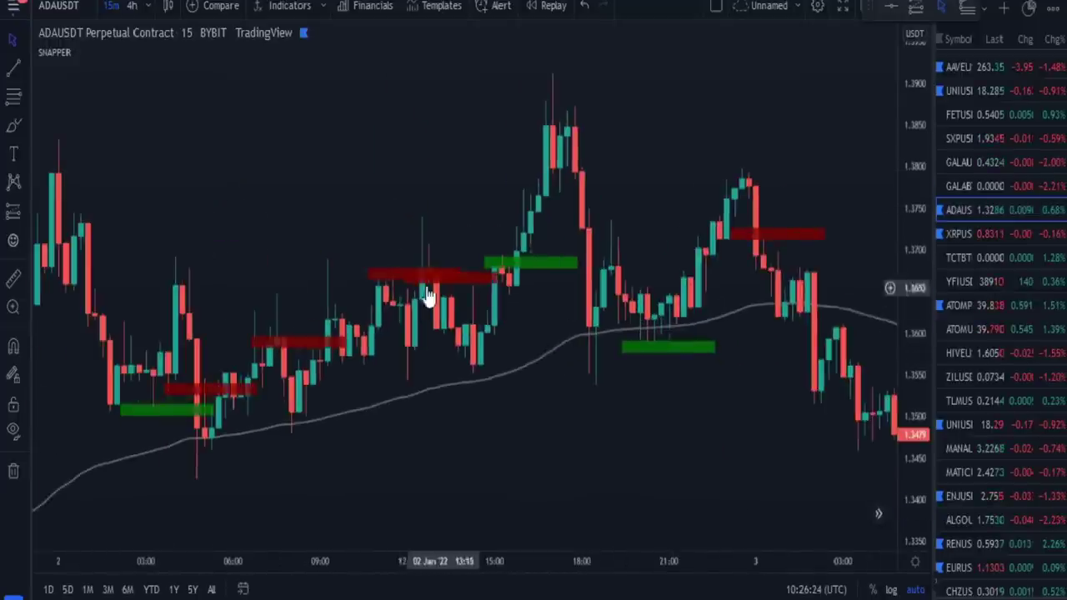
{"action": "scroll", "coordinate": [433, 236], "scroll_direction": "right", "scroll_amount": 5}
{"action": "scroll", "coordinate": [559, 221], "scroll_direction": "left", "scroll_amount": 1}
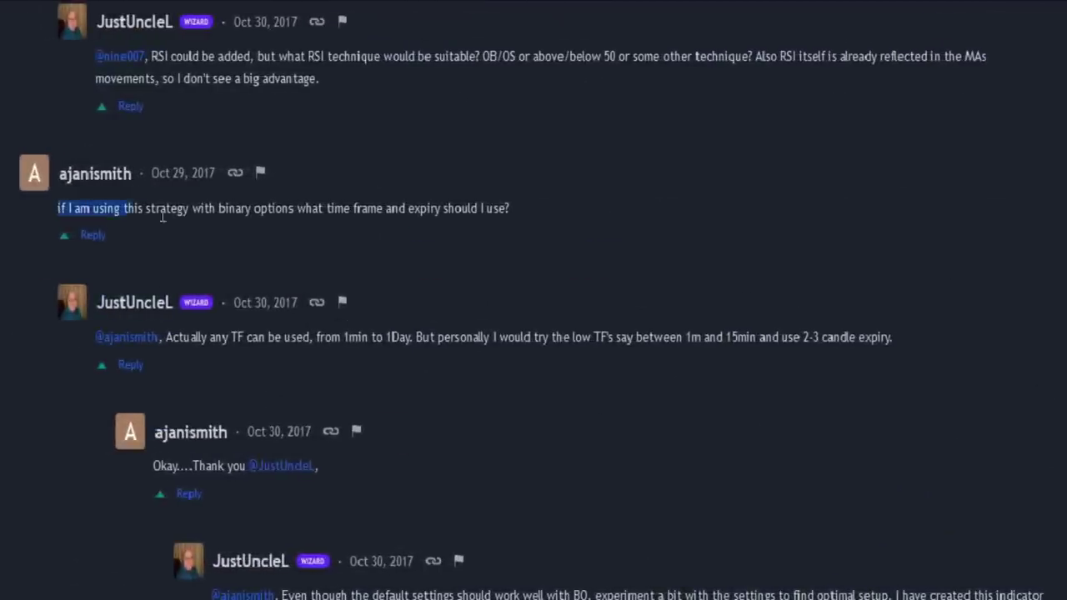
Highlight the indicator comment asking which time frame and expiry suit binary options, and read the author's reply
{"action": "left_click_drag", "start_coordinate": [162, 216], "coordinate": [419, 208]}
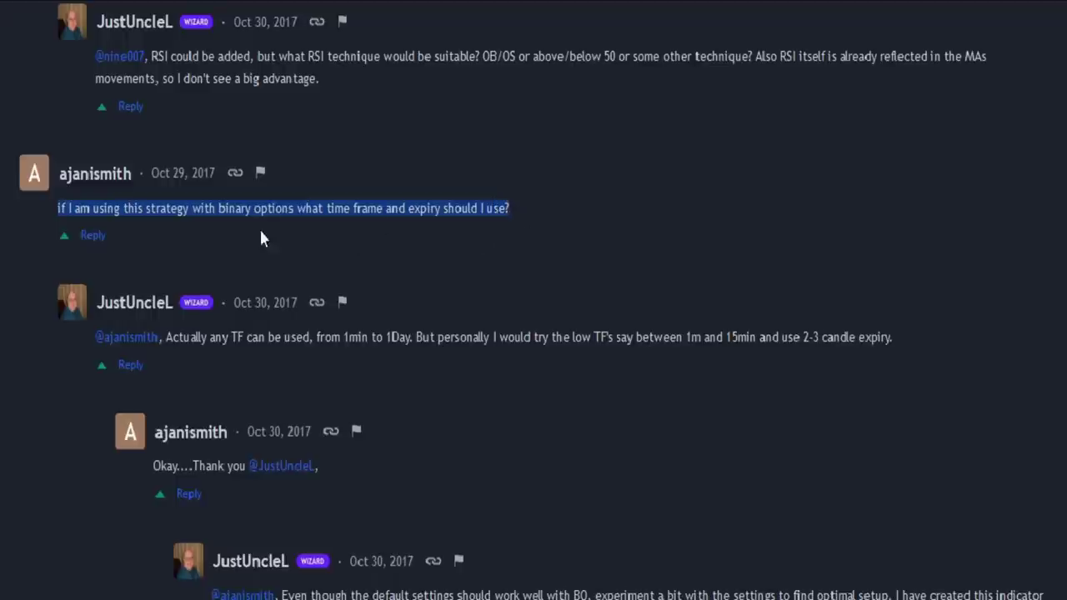
{"action": "left_click", "coordinate": [417, 230]}
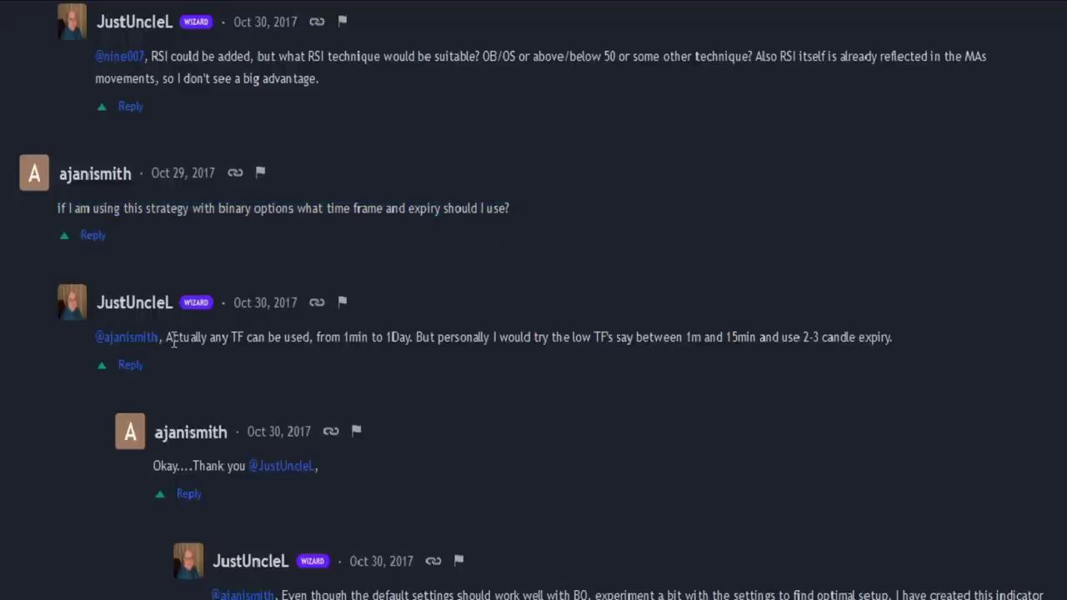
{"action": "left_click", "coordinate": [363, 342]}
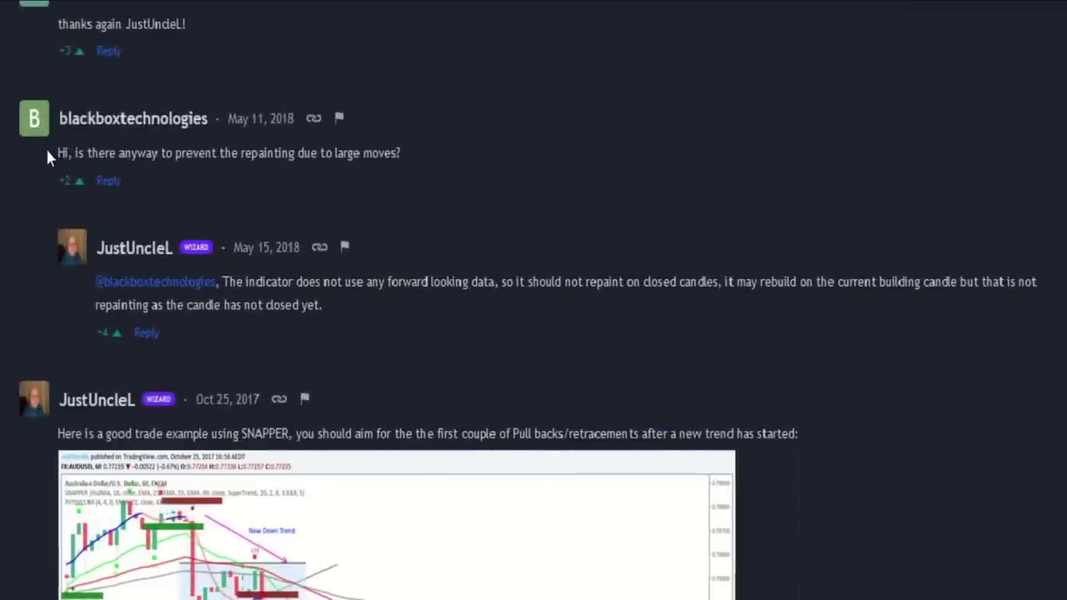
Highlight the comment asking how to prevent repainting on large moves and the author's reply to it
{"action": "left_click_drag", "start_coordinate": [47, 150], "coordinate": [444, 161]}
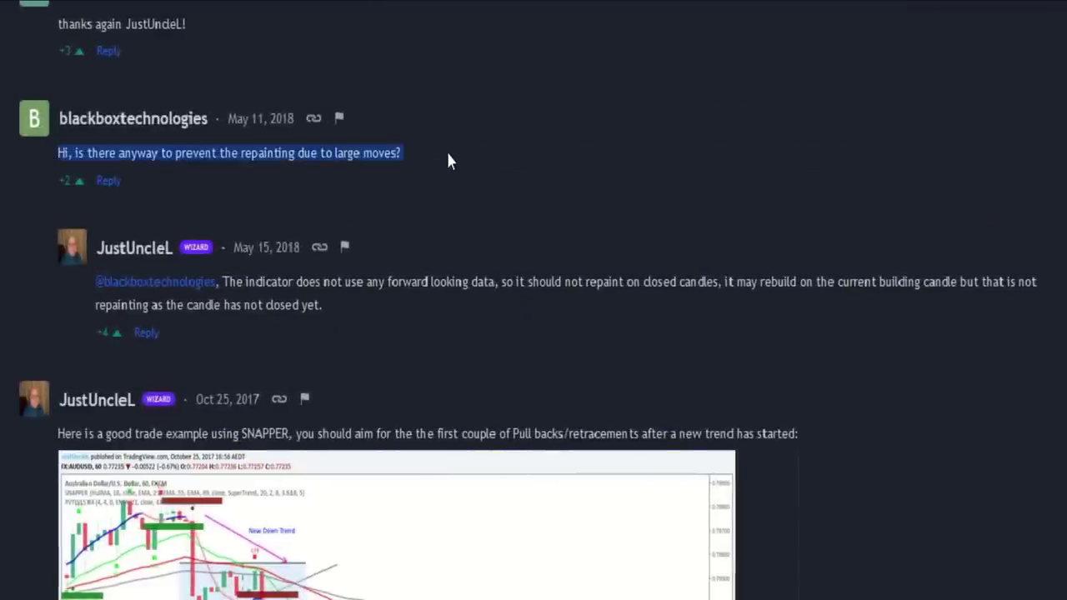
{"action": "left_click", "coordinate": [401, 161]}
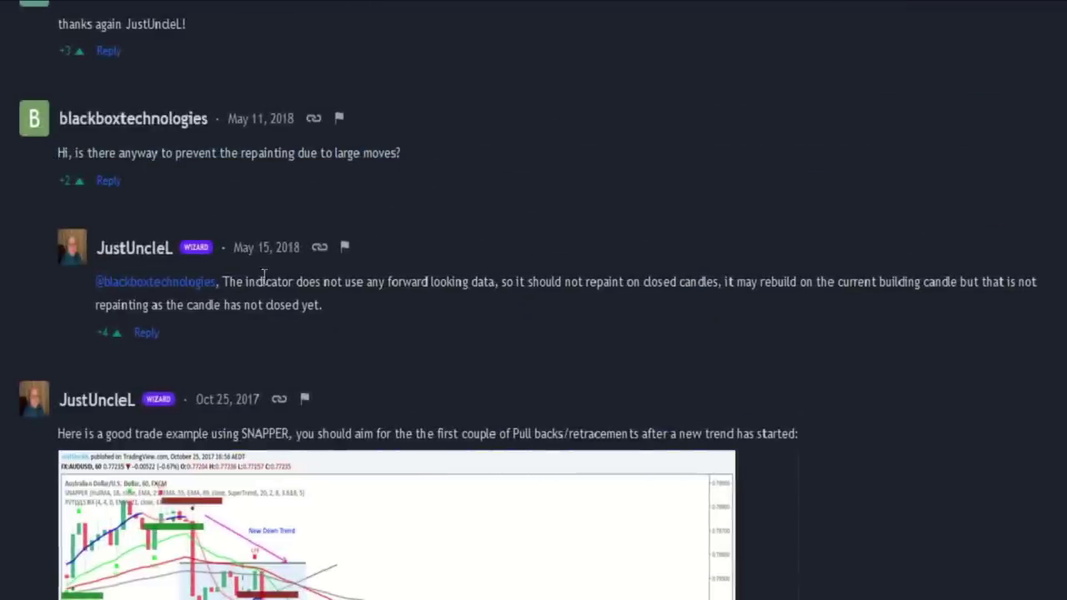
{"action": "left_click_drag", "start_coordinate": [225, 283], "coordinate": [1005, 306]}
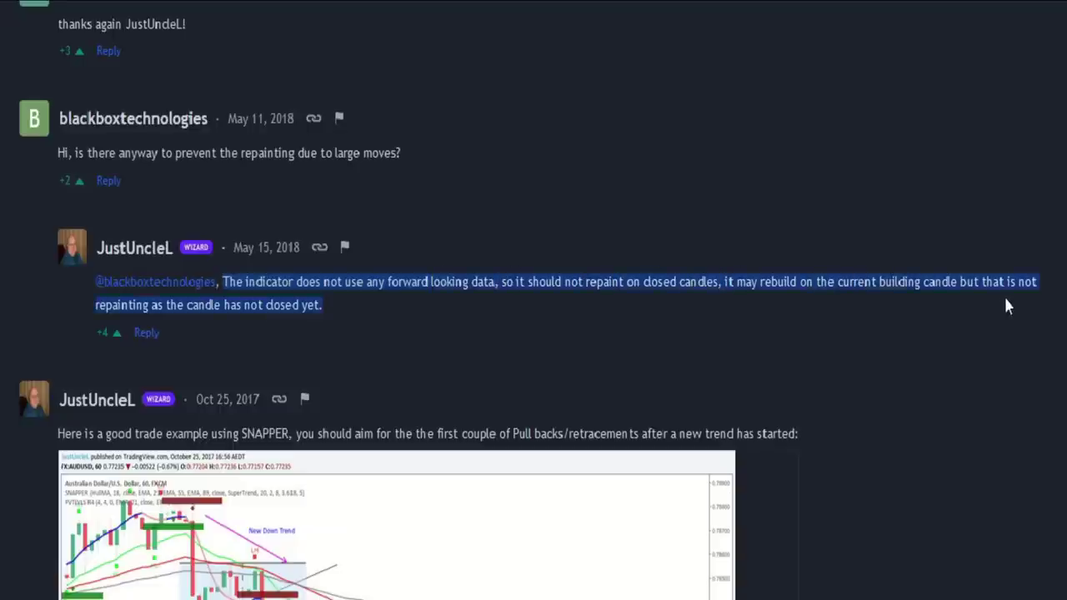
{"action": "left_click", "coordinate": [402, 332]}
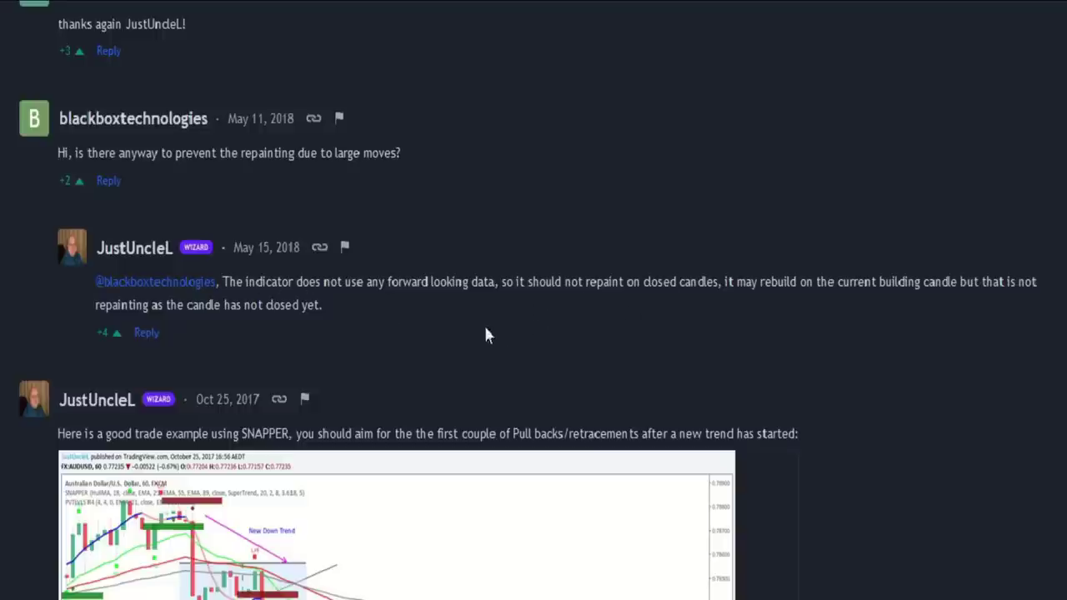
Browse the author's SNAPPER trade example and the rest of the indicator's user comments
{"action": "scroll", "coordinate": [530, 350], "scroll_direction": "down", "scroll_amount": 10}
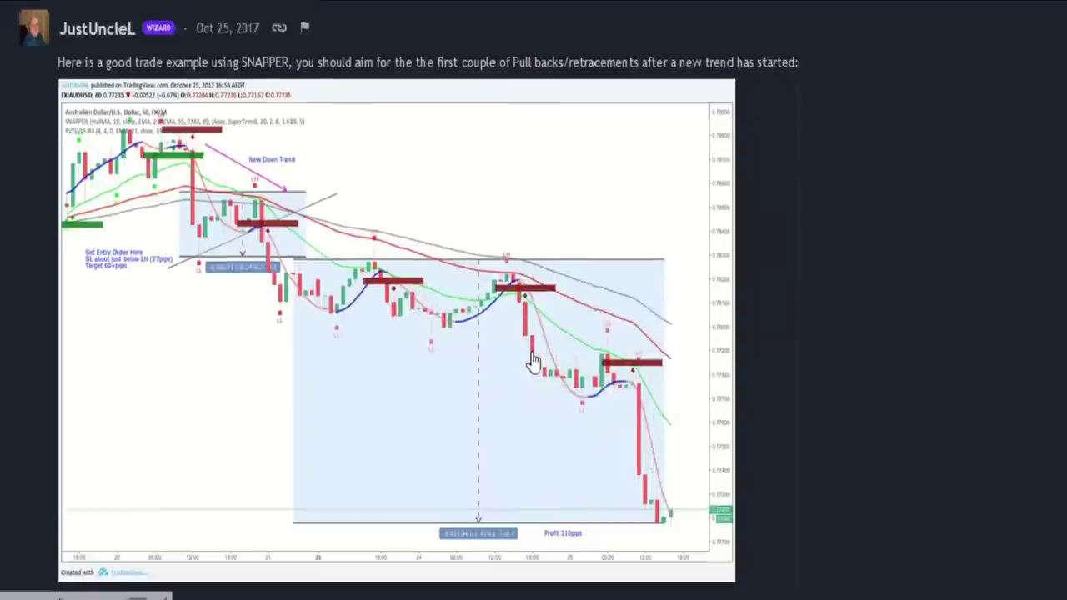
{"action": "scroll", "coordinate": [532, 359], "scroll_direction": "down", "scroll_amount": 8}
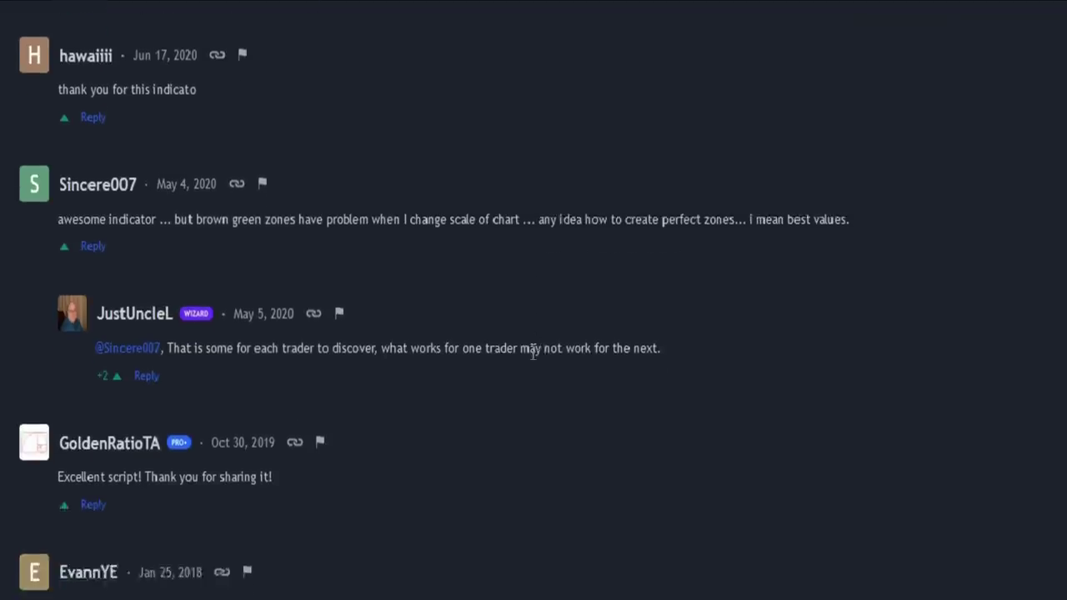
{"action": "scroll", "coordinate": [495, 309], "scroll_direction": "down", "scroll_amount": 10}
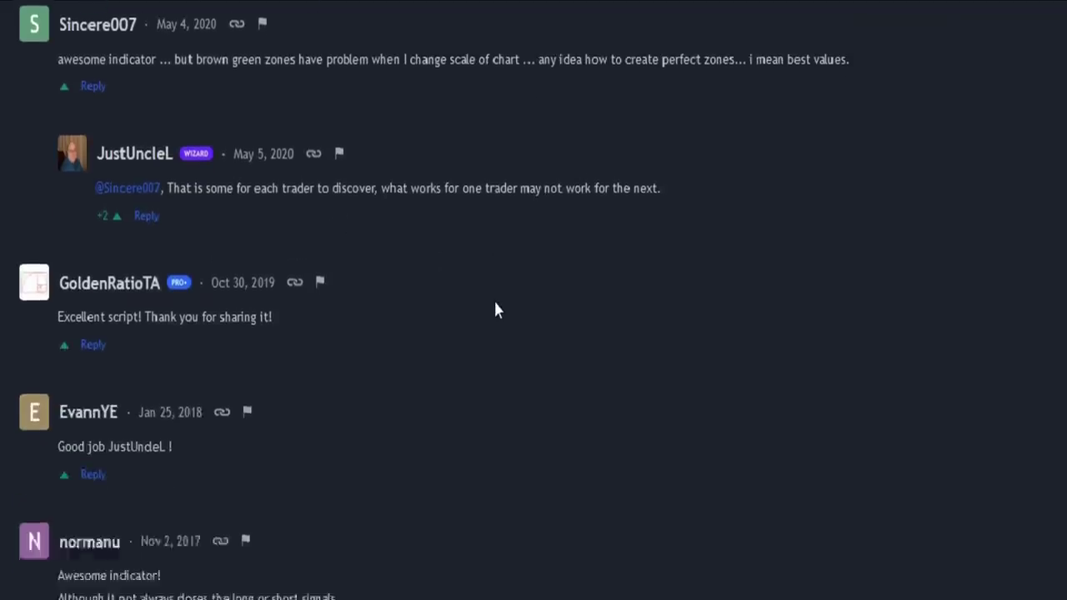
{"action": "scroll", "coordinate": [495, 309], "scroll_direction": "down", "scroll_amount": 10}
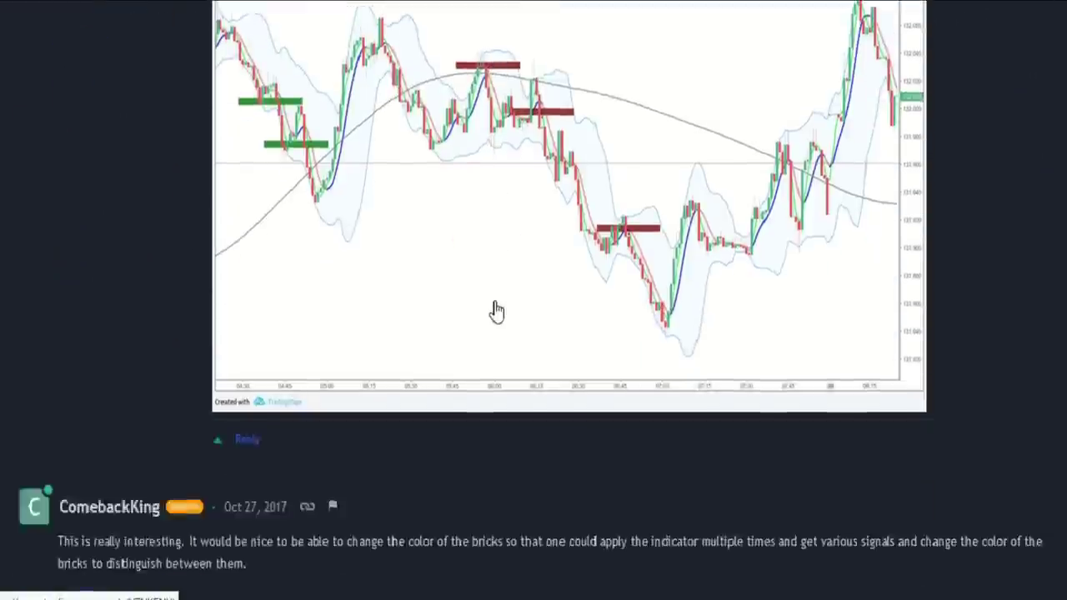